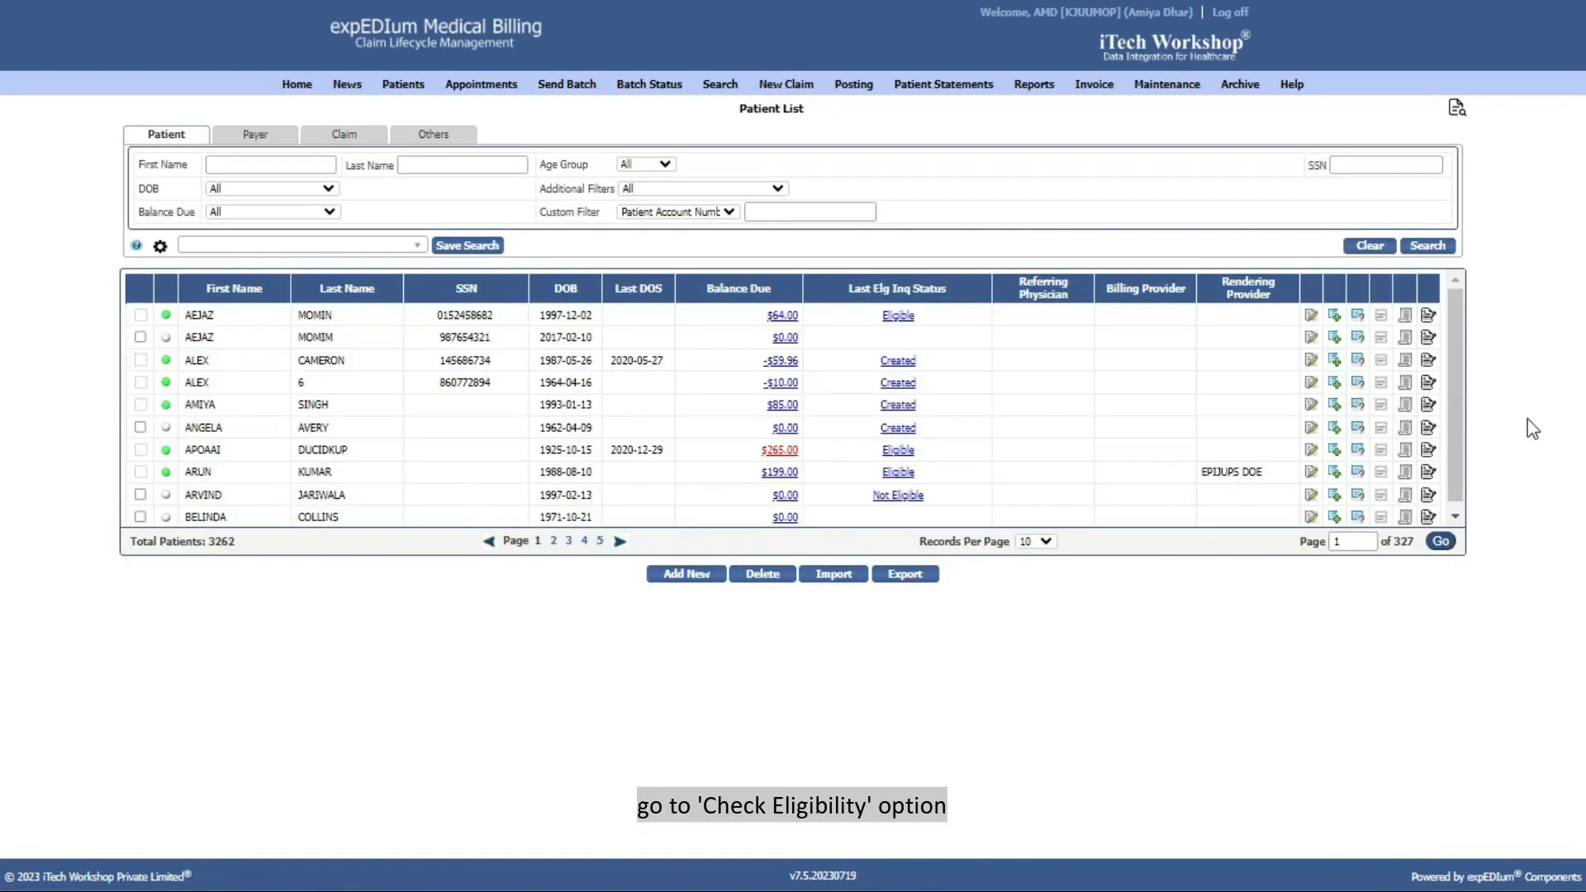
Search the patient list by the patient's first name and open a real-time eligibility inquiry for the patient with rendering provider details
key(ctrl+plus)
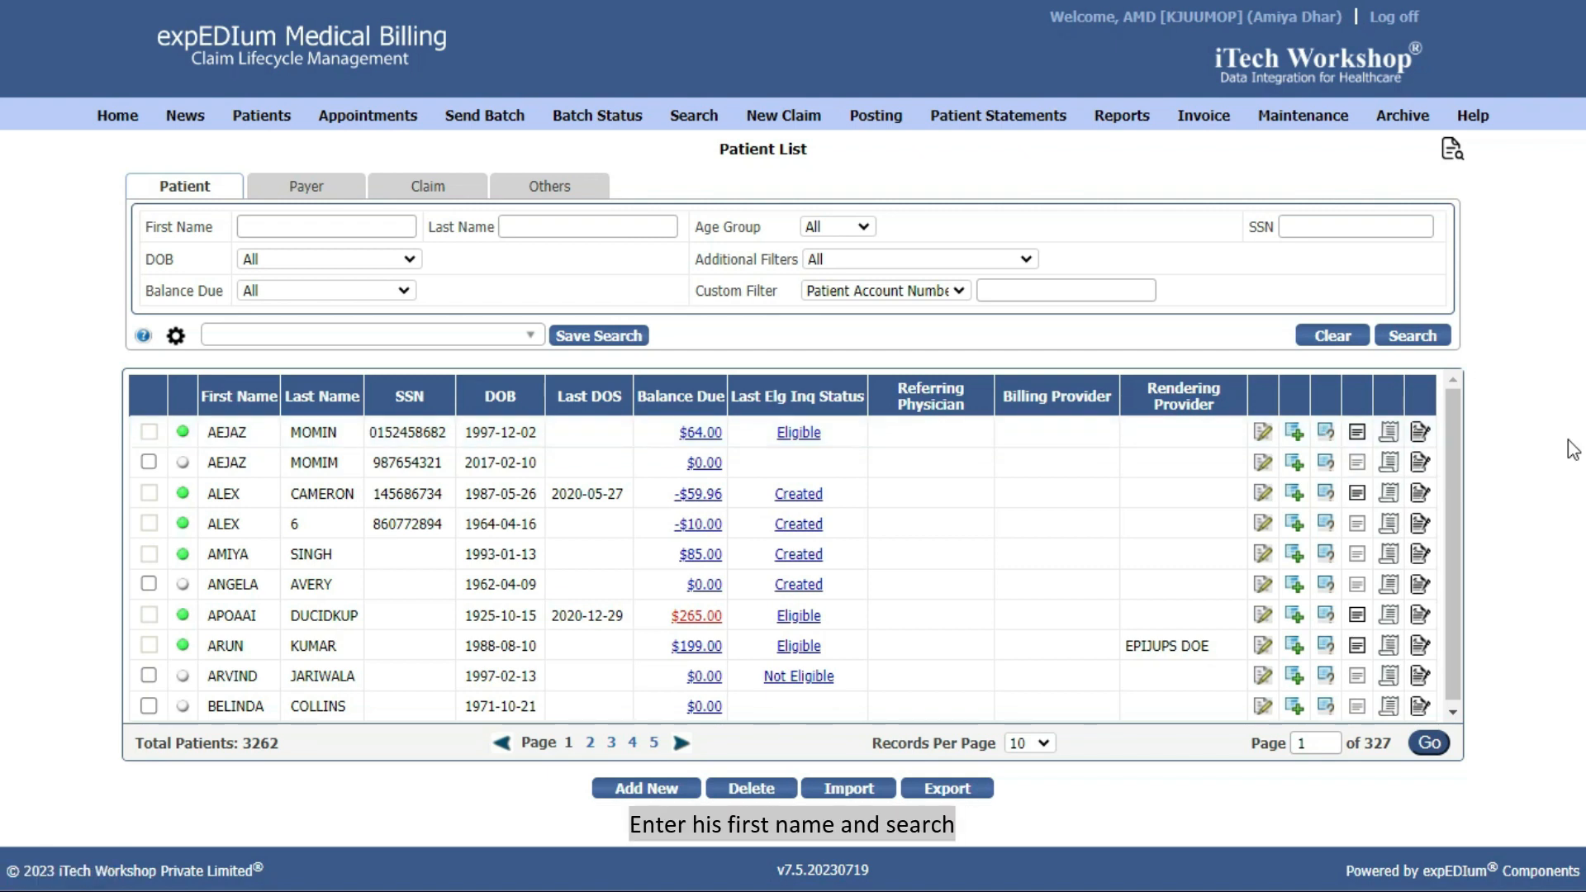
click(348, 233)
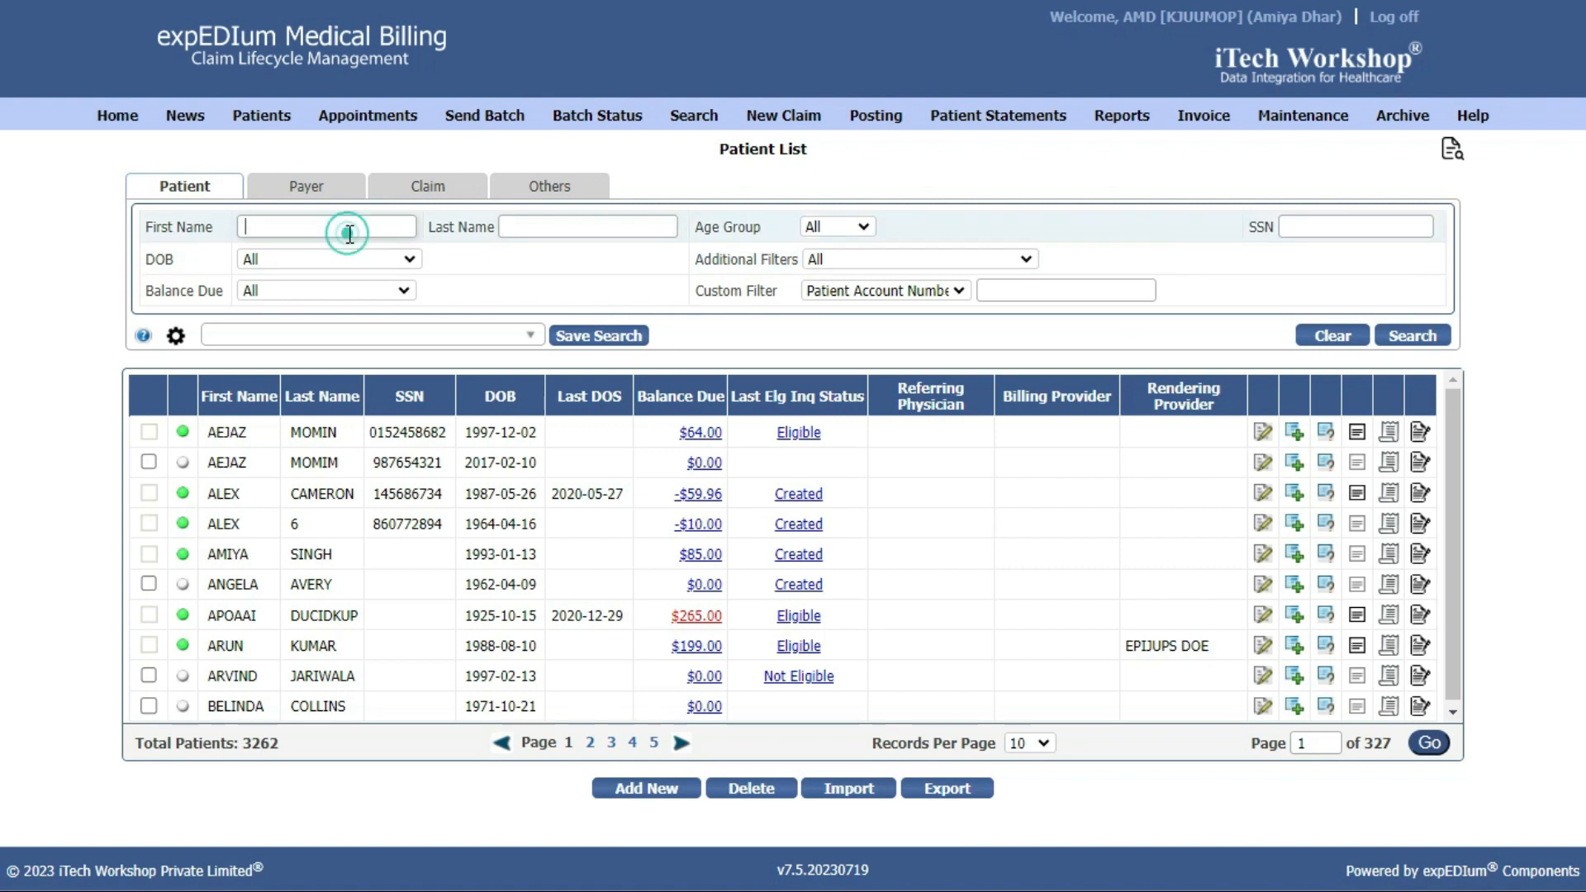
text(John)
click(1413, 336)
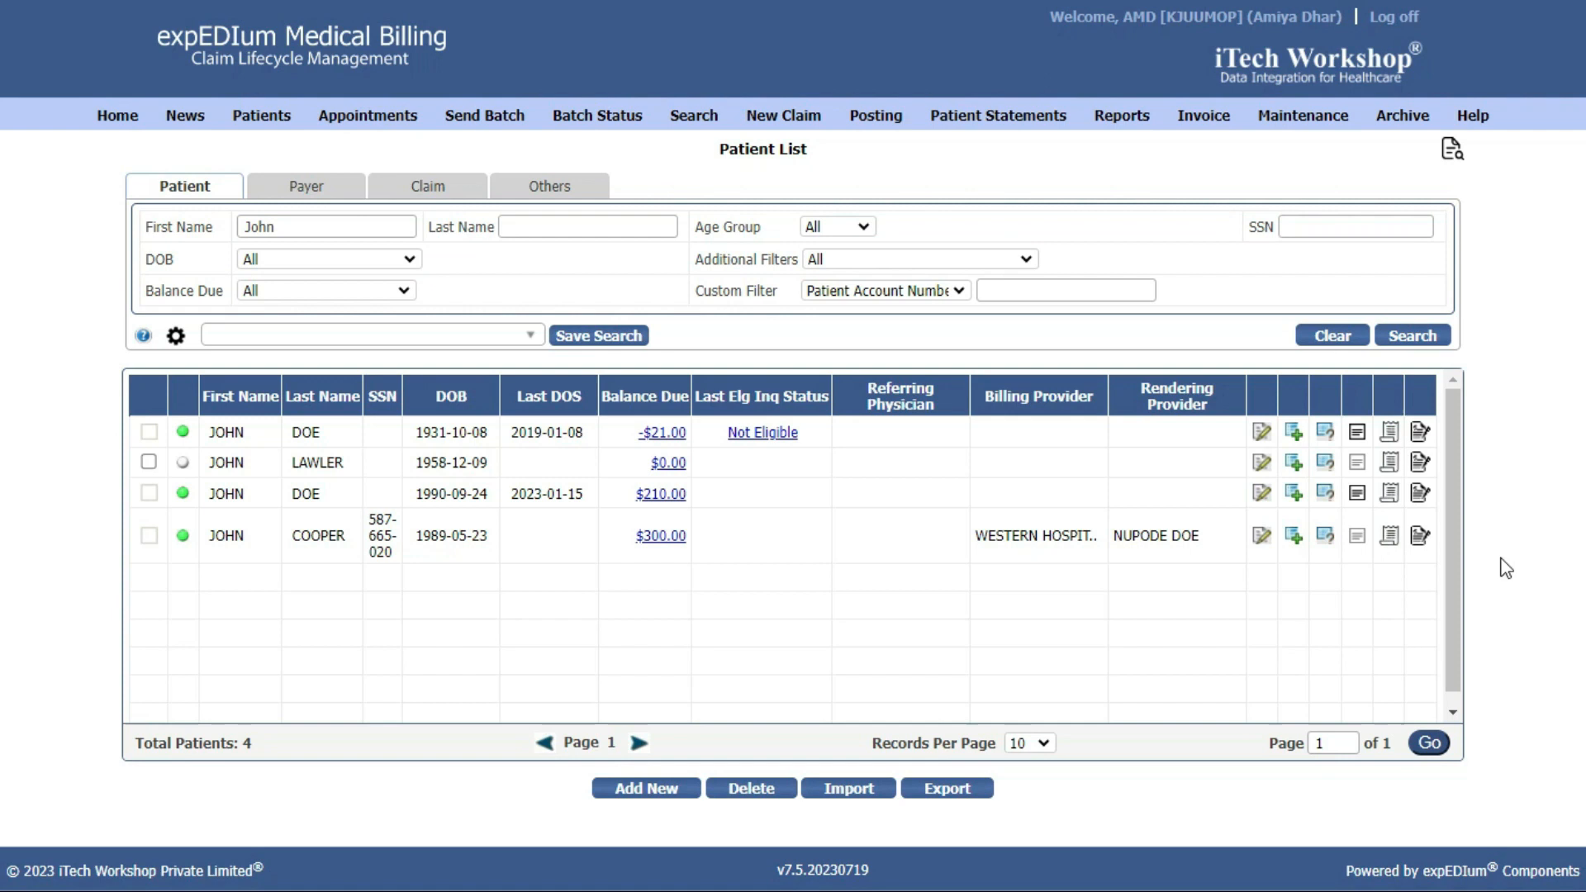
click(1326, 537)
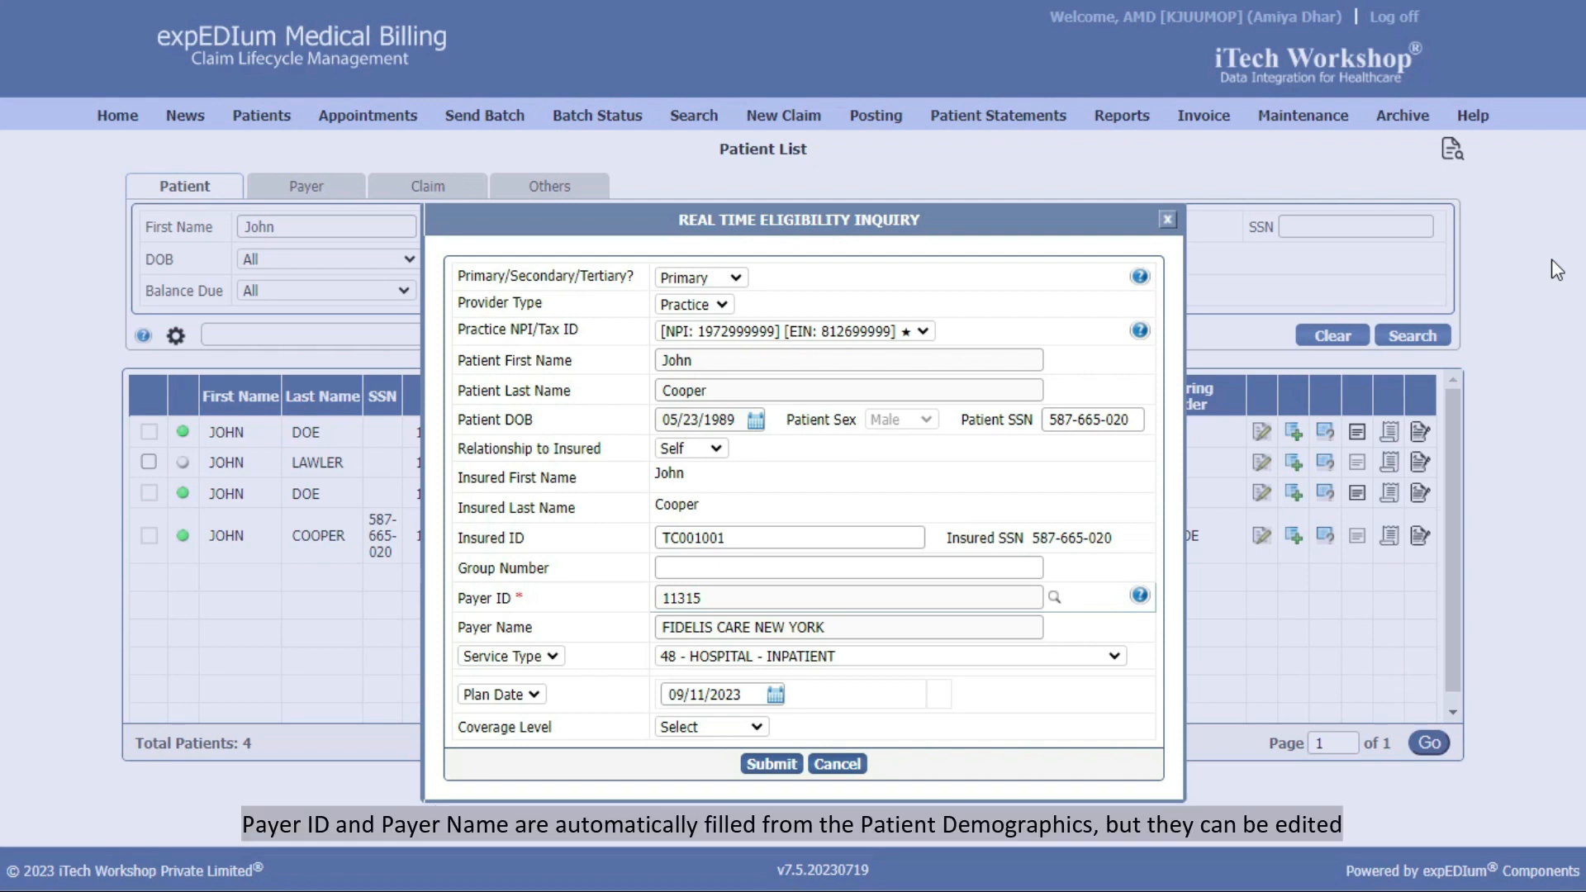
Look up payer ID 10004 and set Aetna as the payer of the eligibility inquiry
click(1054, 598)
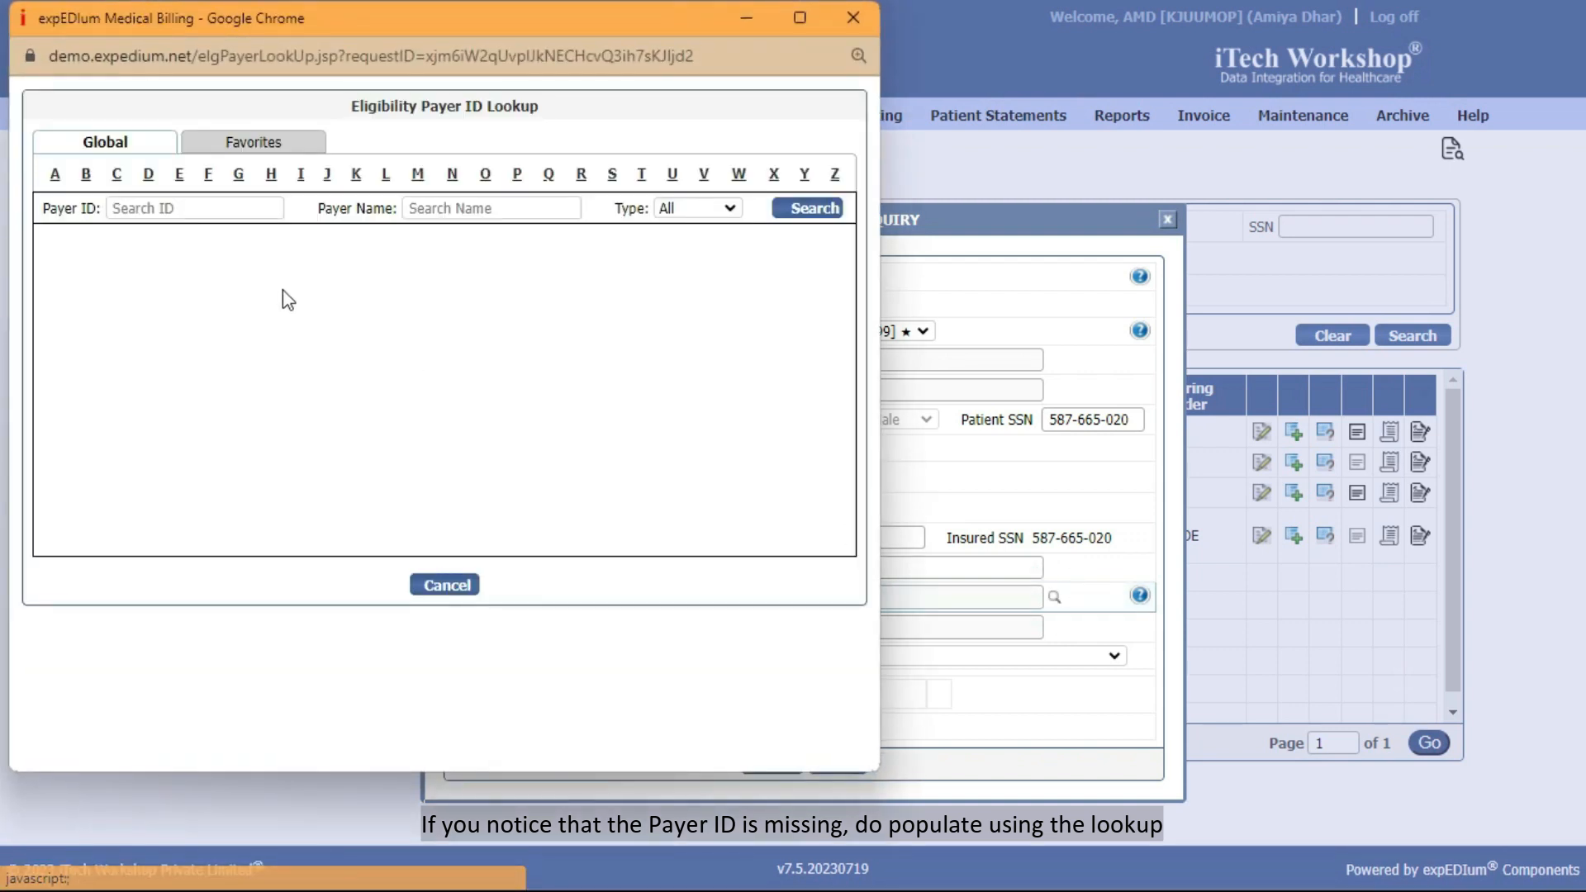
click(173, 206)
text(10004)
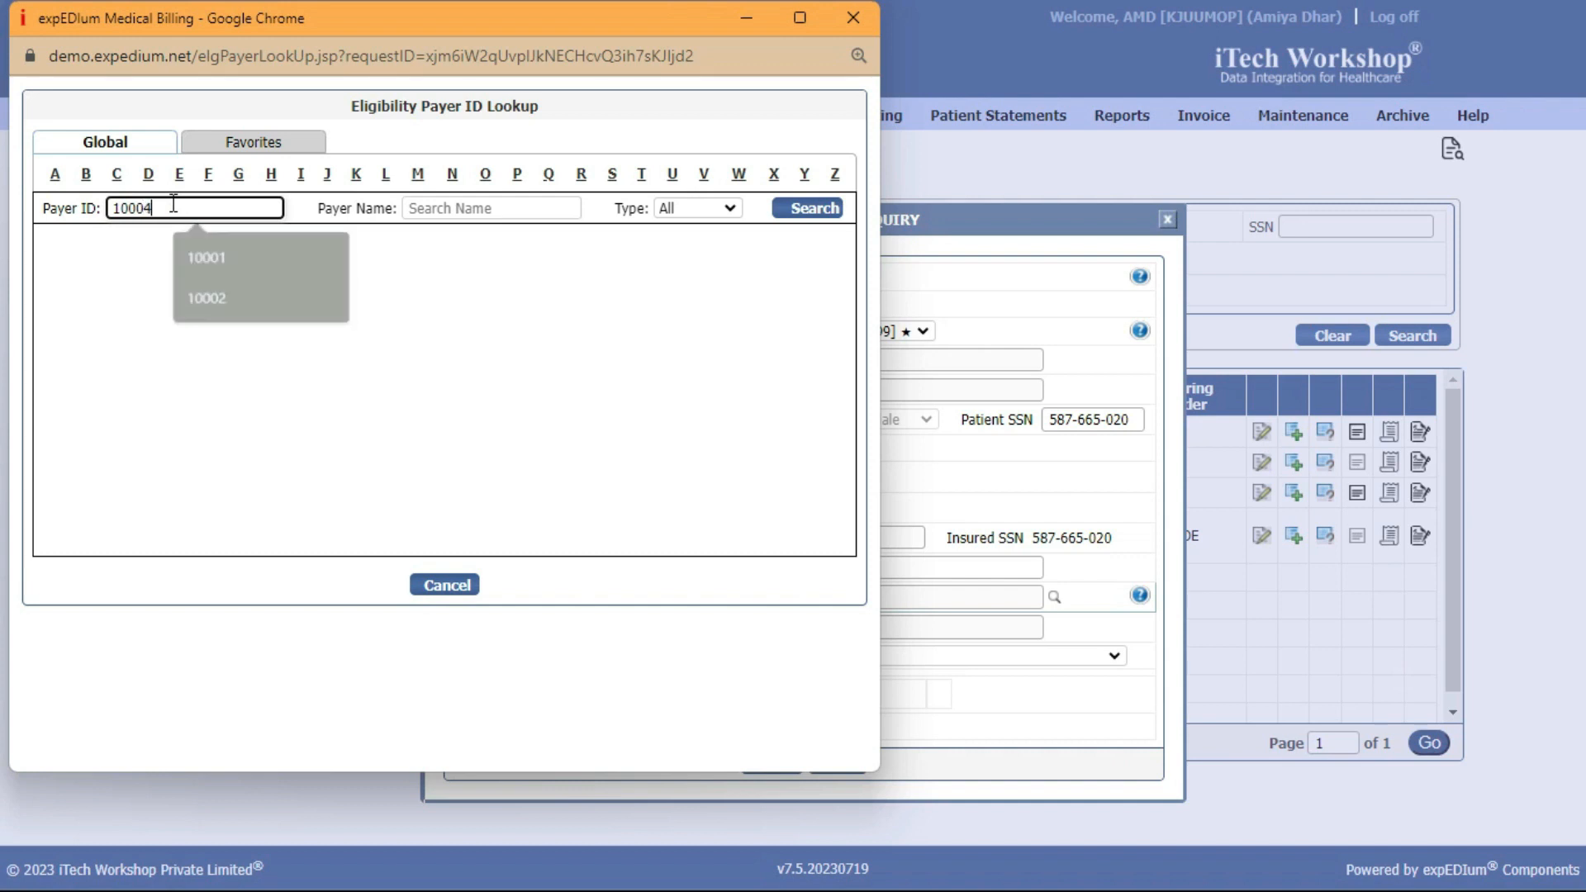
click(797, 213)
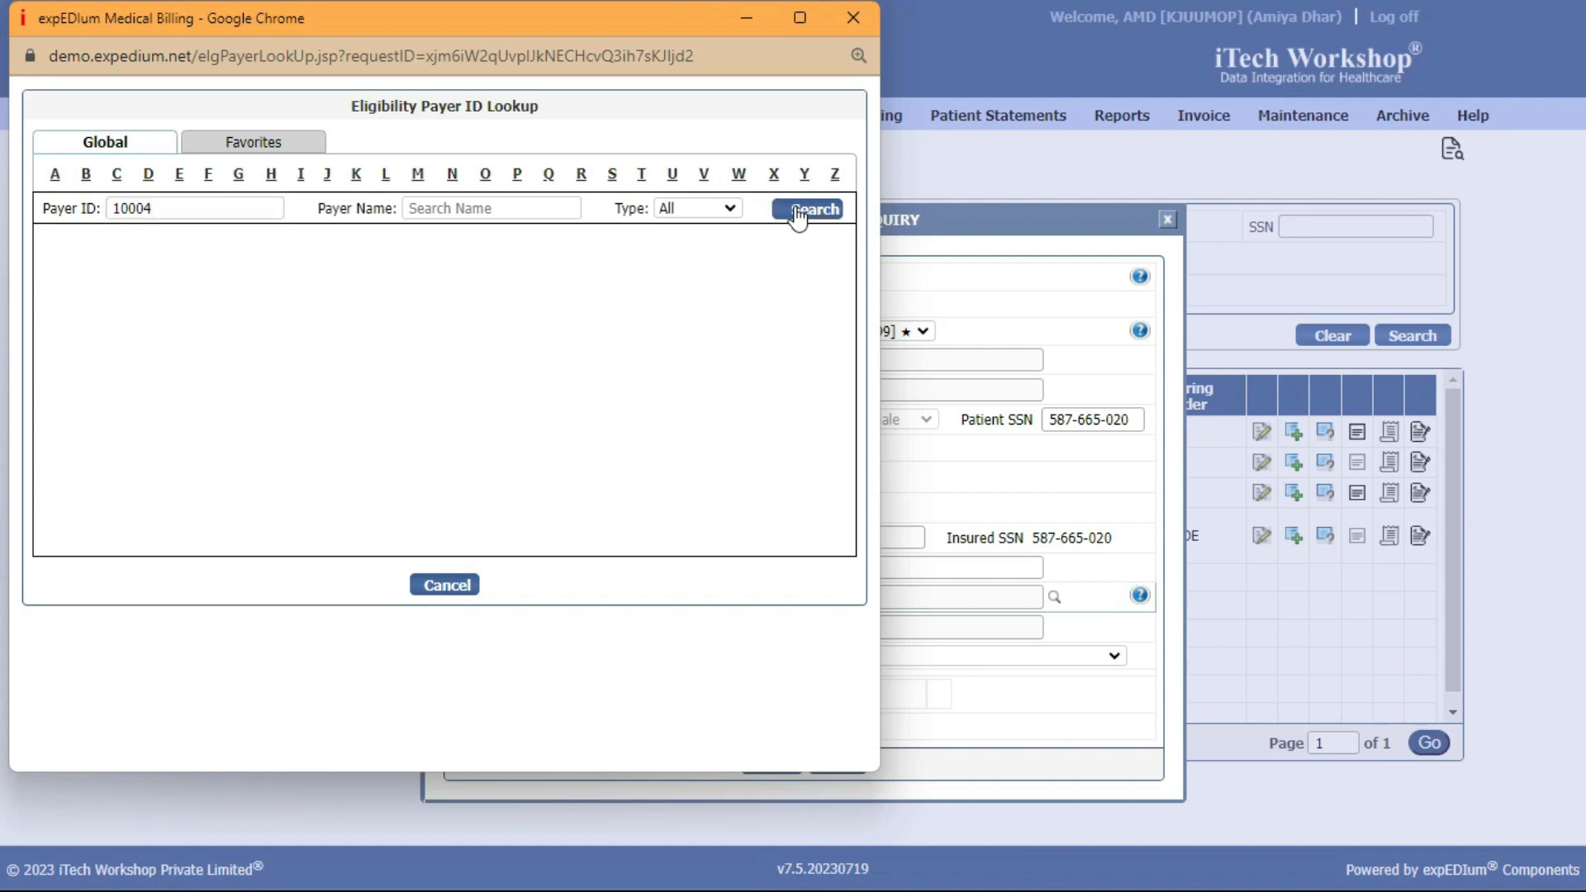
click(51, 278)
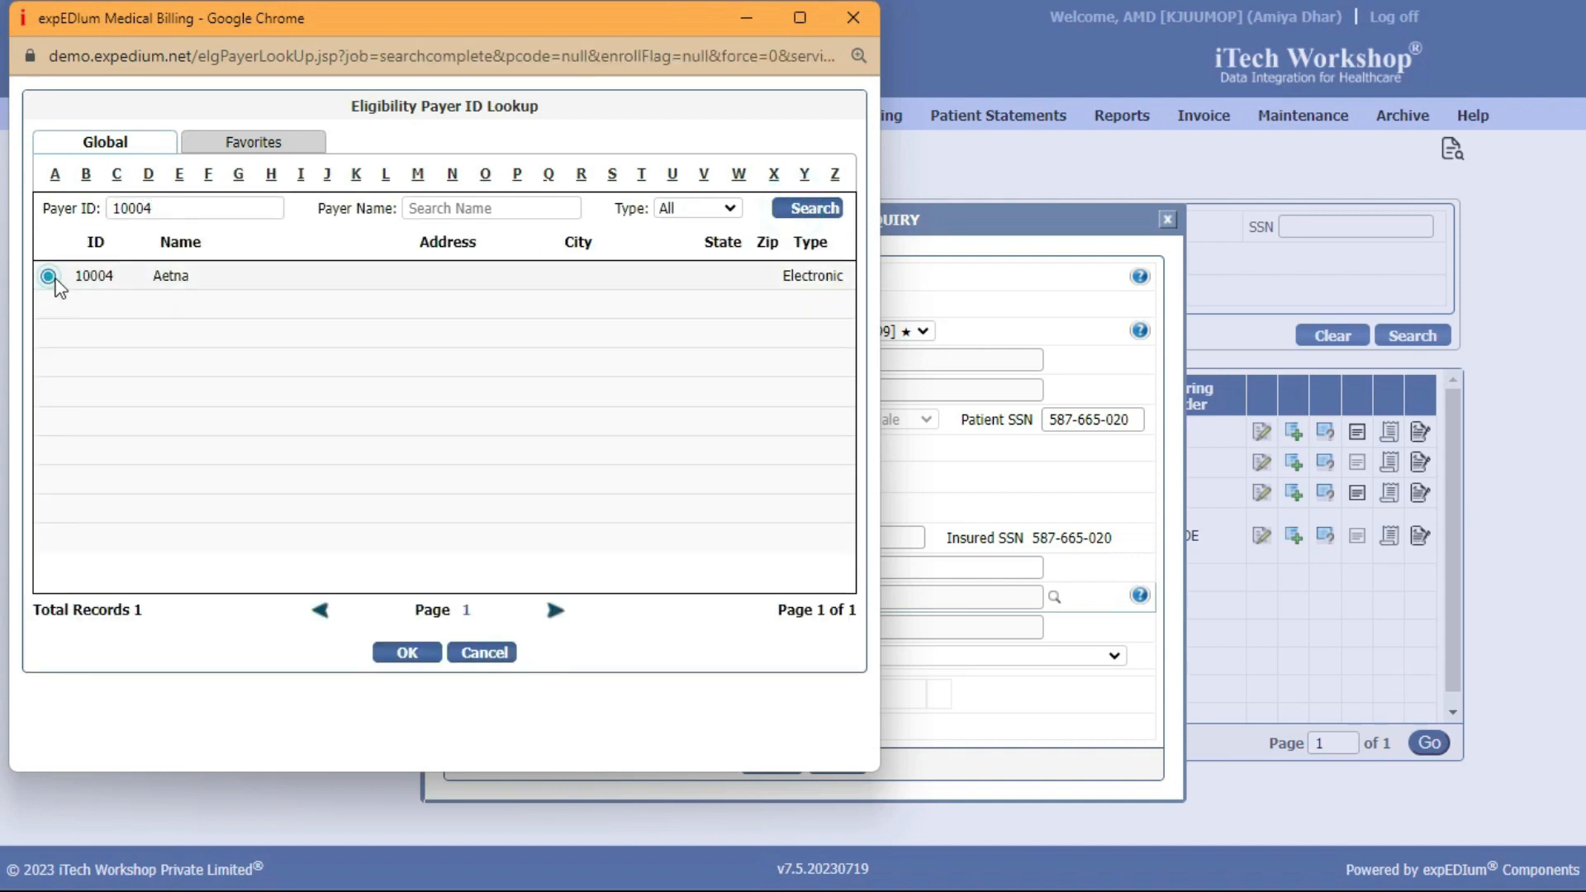
click(406, 652)
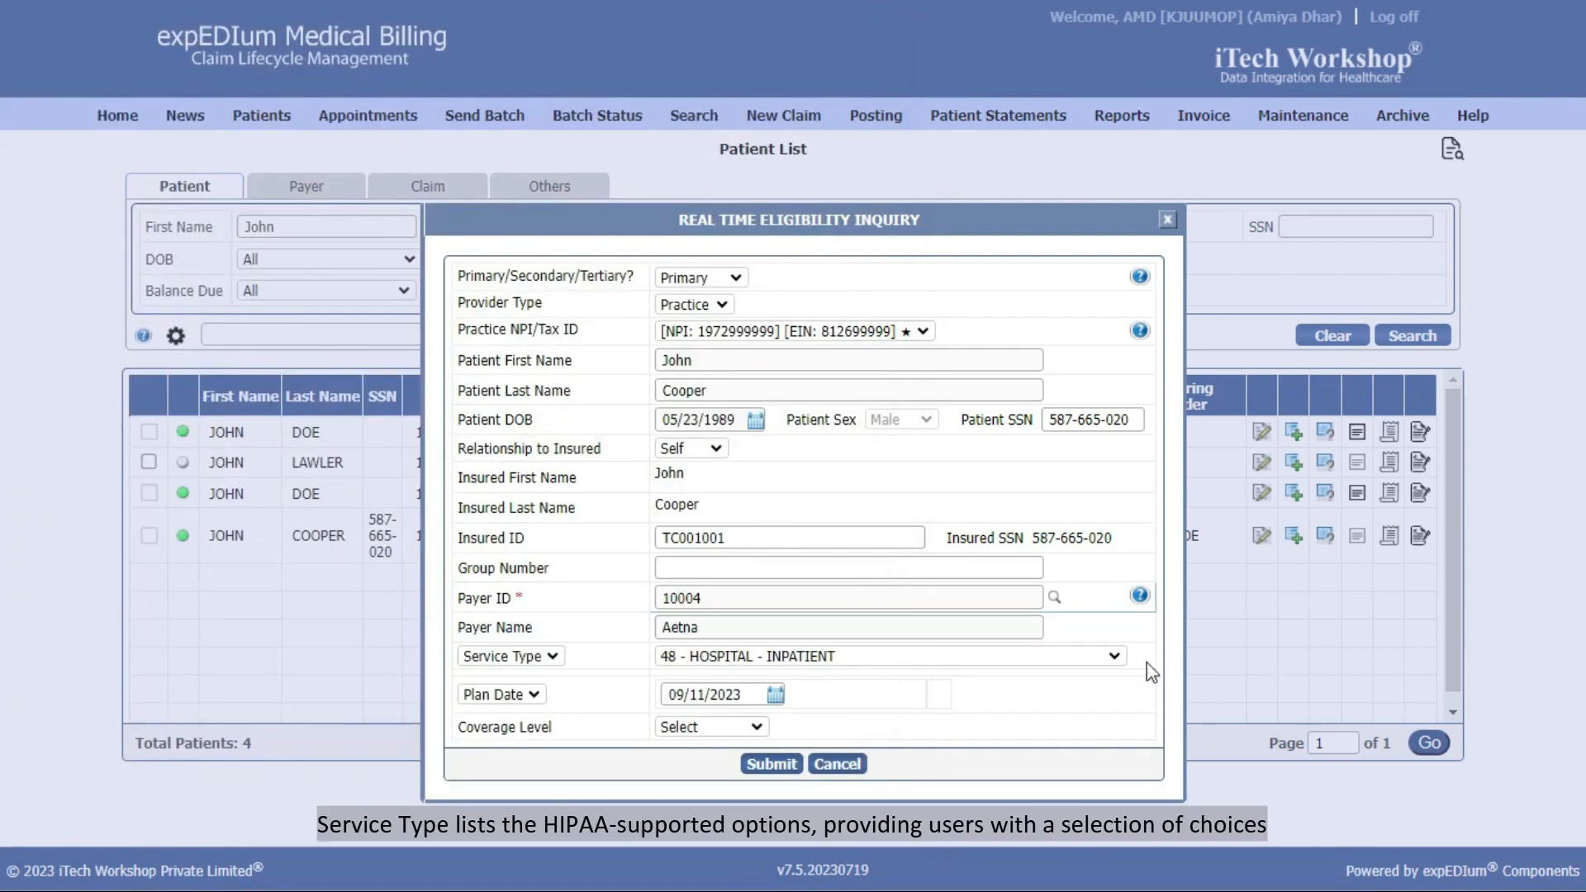
Check the service type, plan date and coverage level options, and submit the real-time eligibility inquiry
click(973, 658)
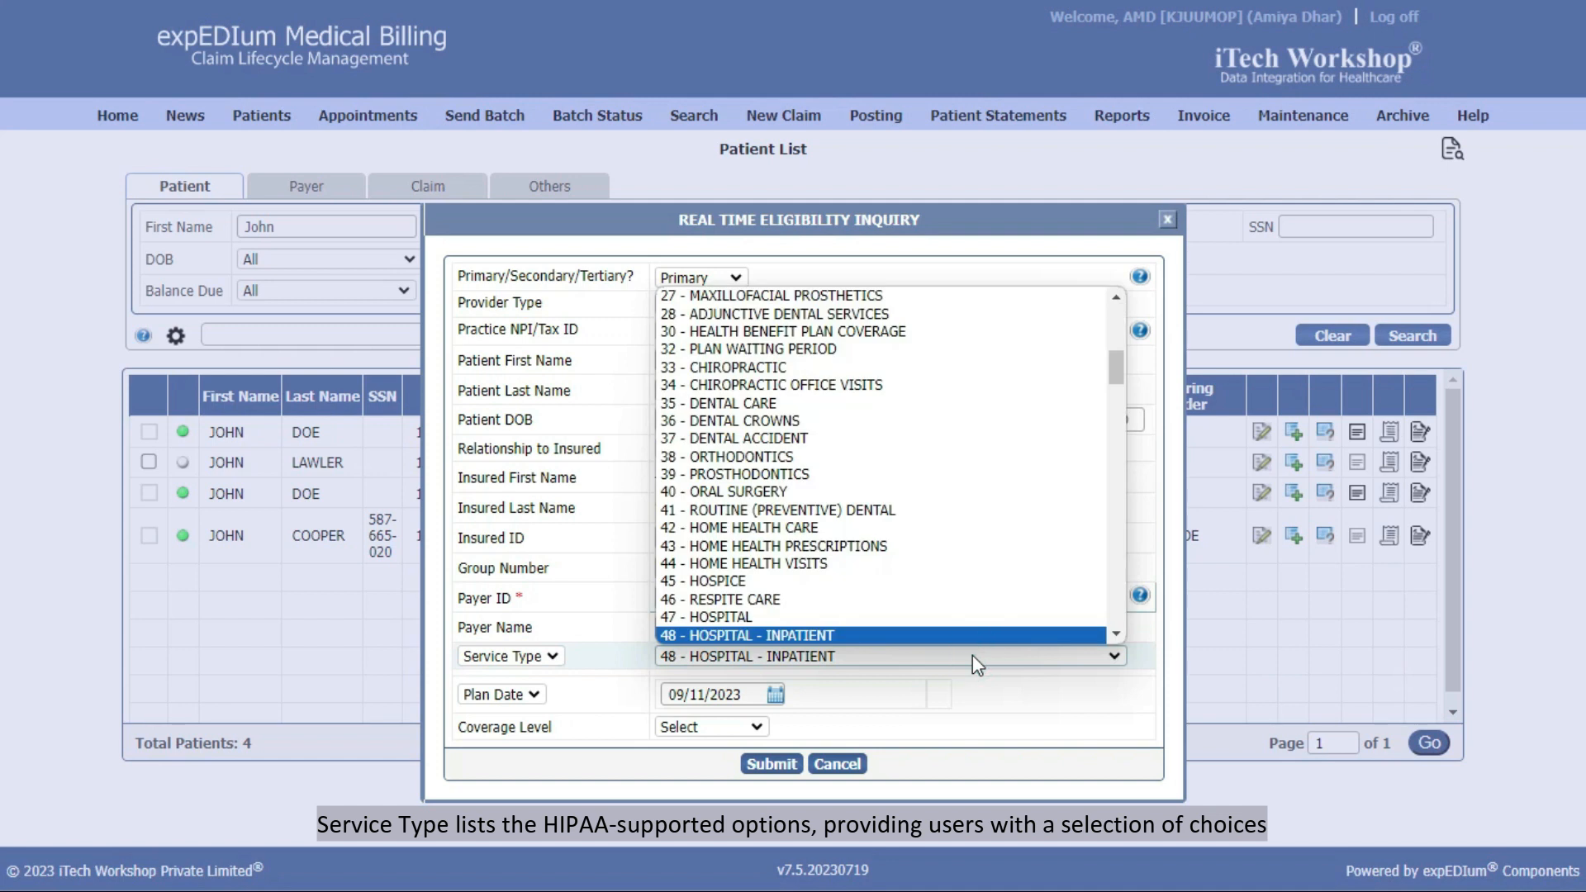
click(973, 656)
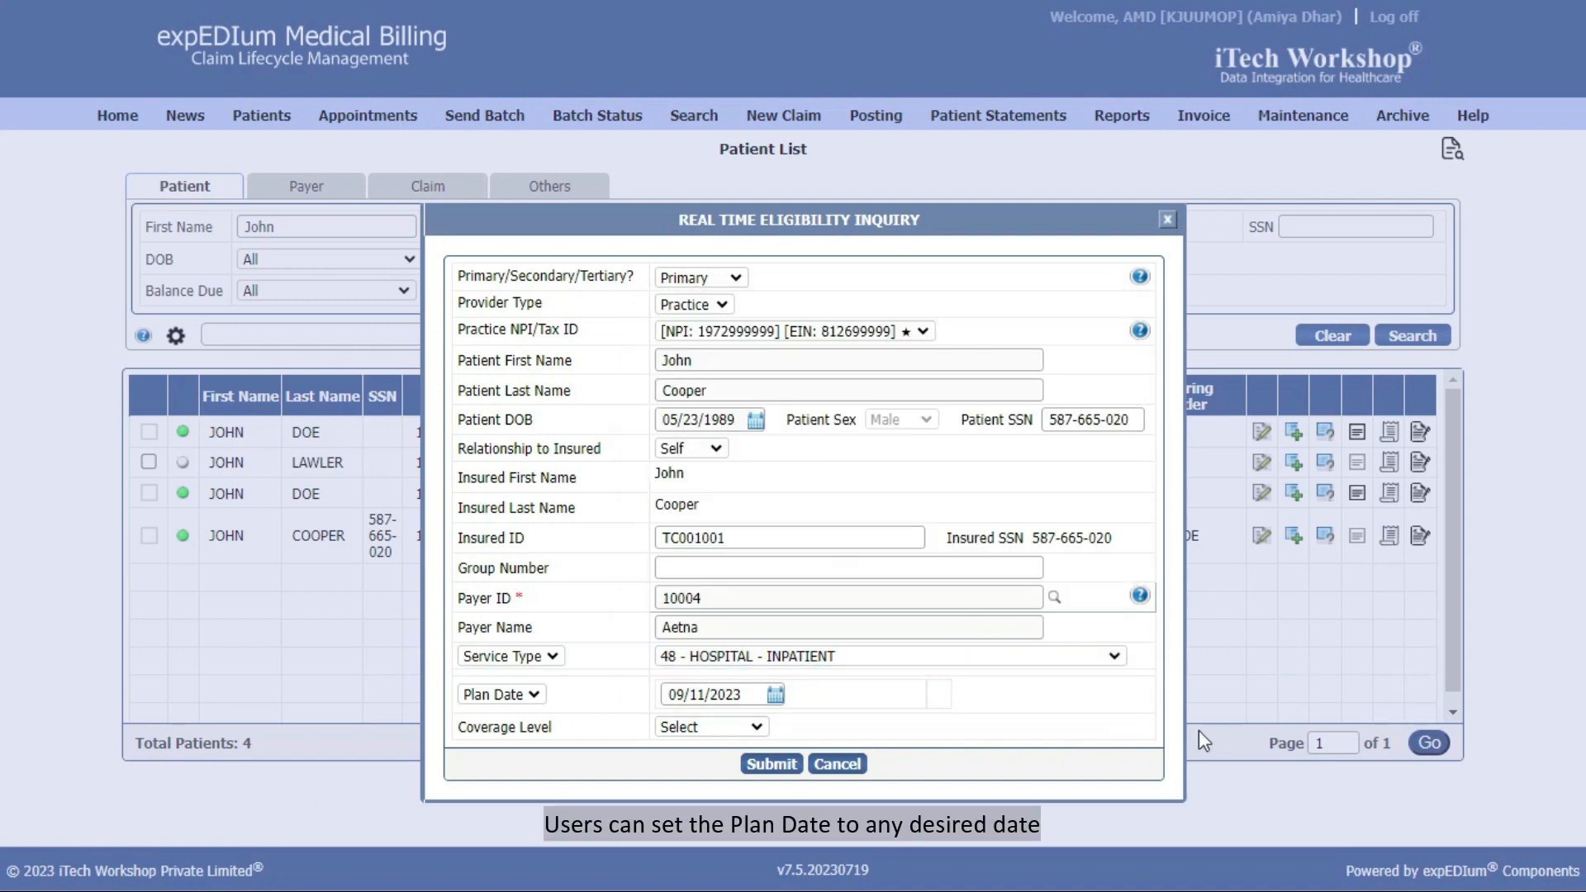
click(775, 694)
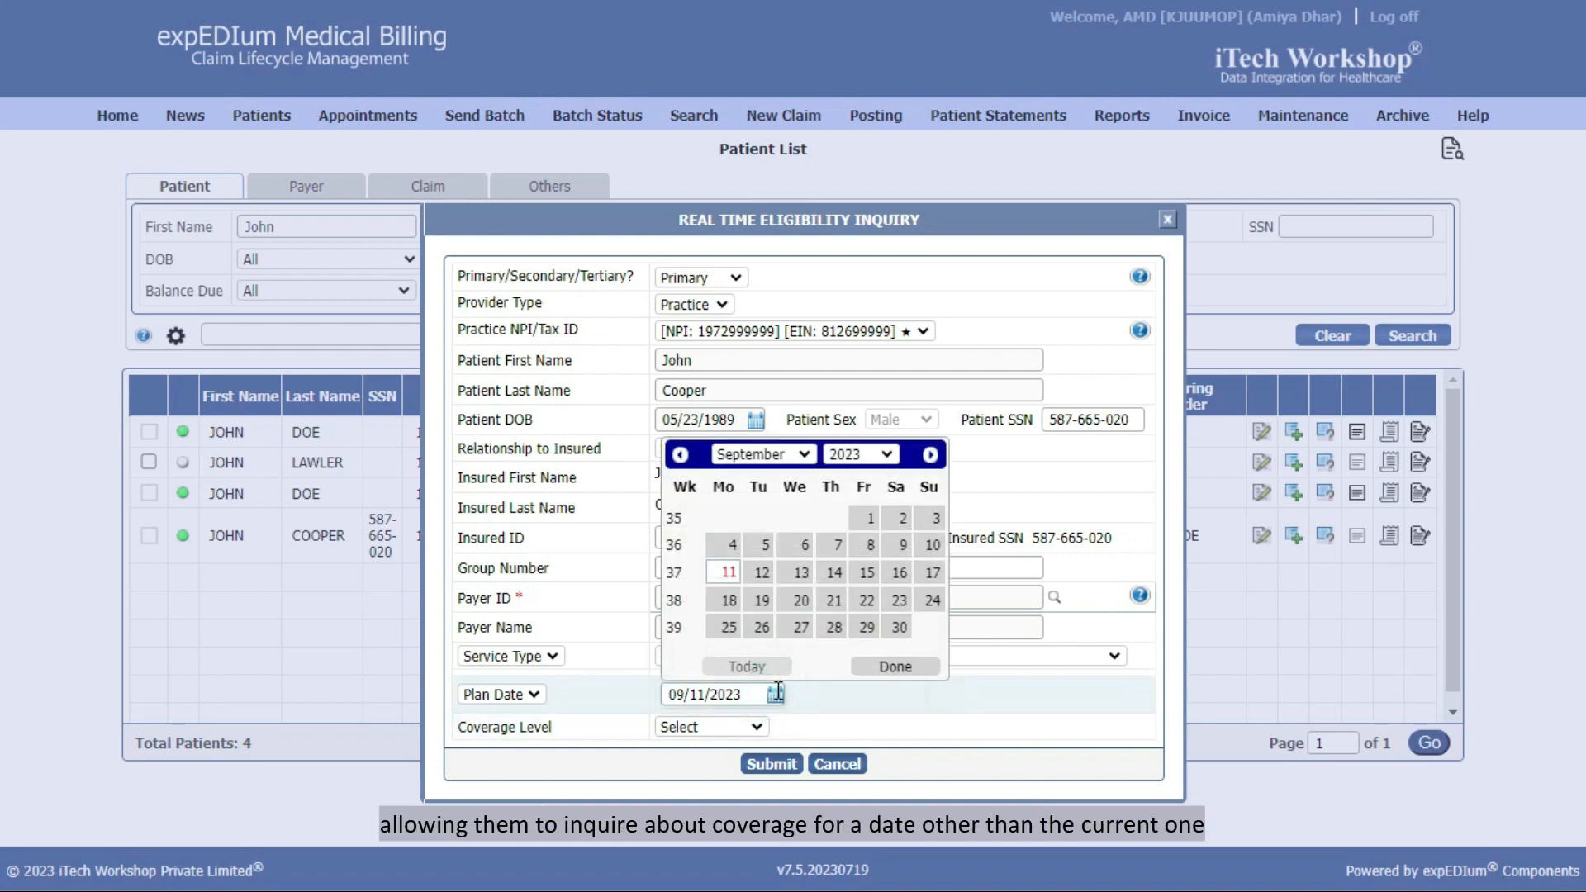
click(1213, 776)
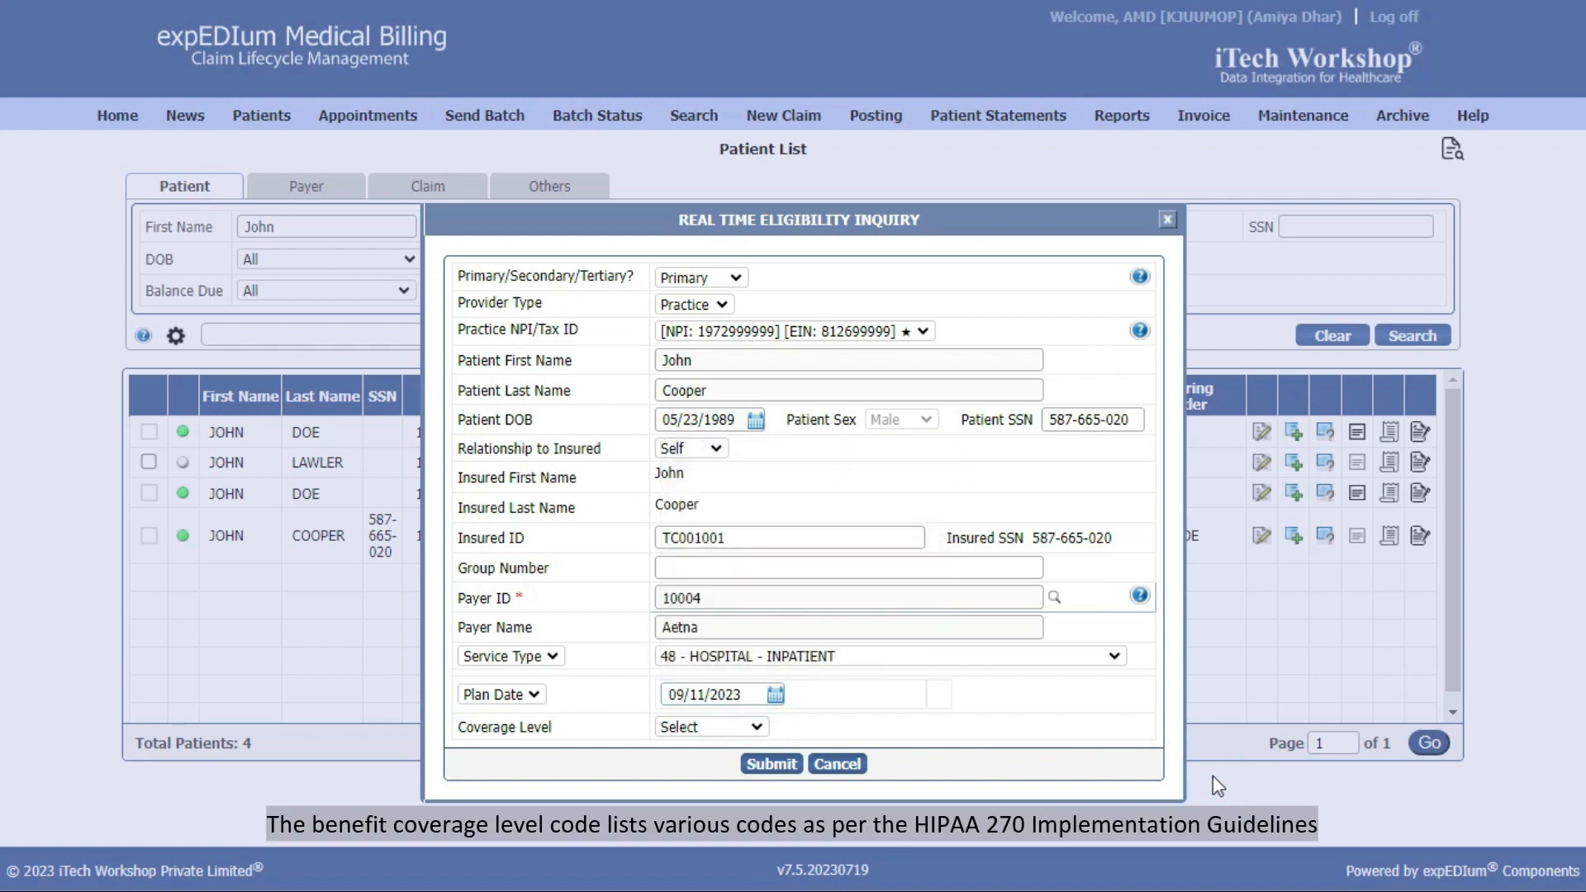
click(754, 728)
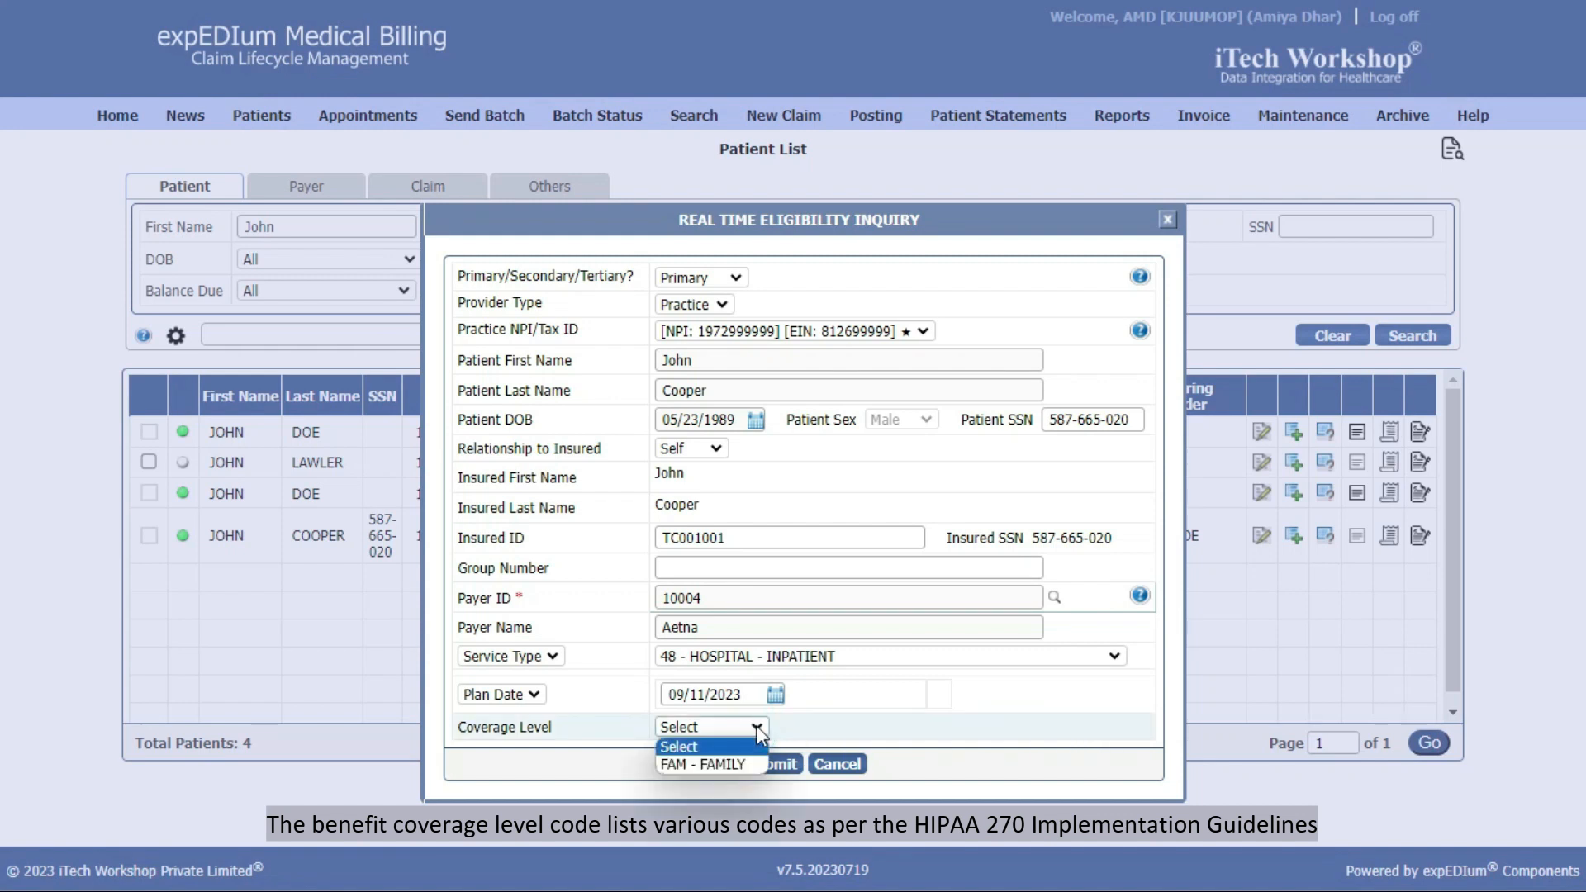
click(756, 726)
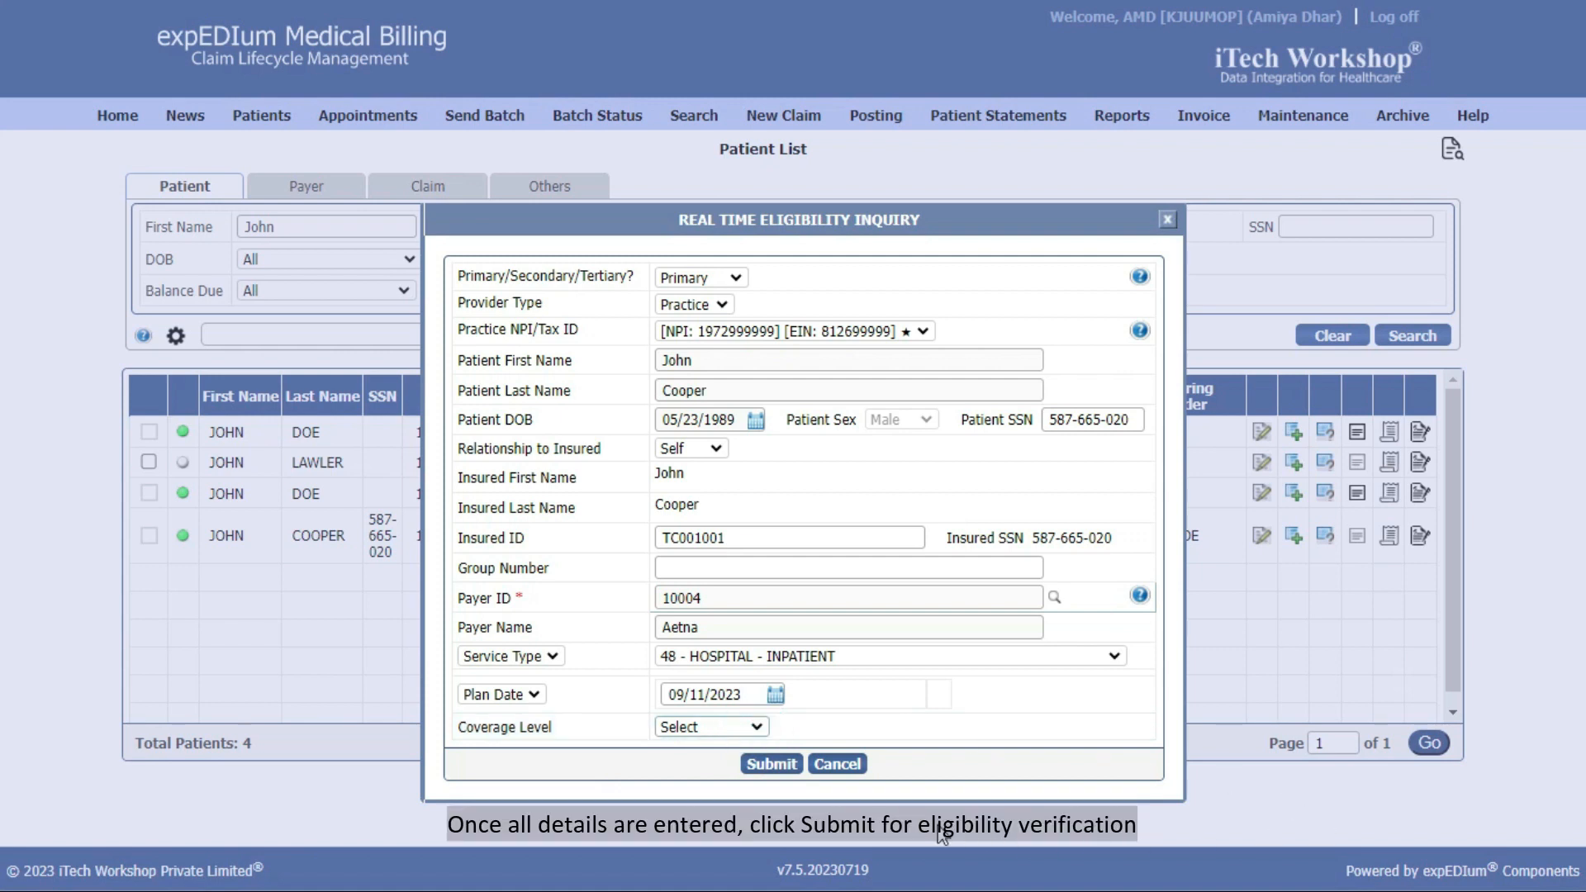
click(780, 762)
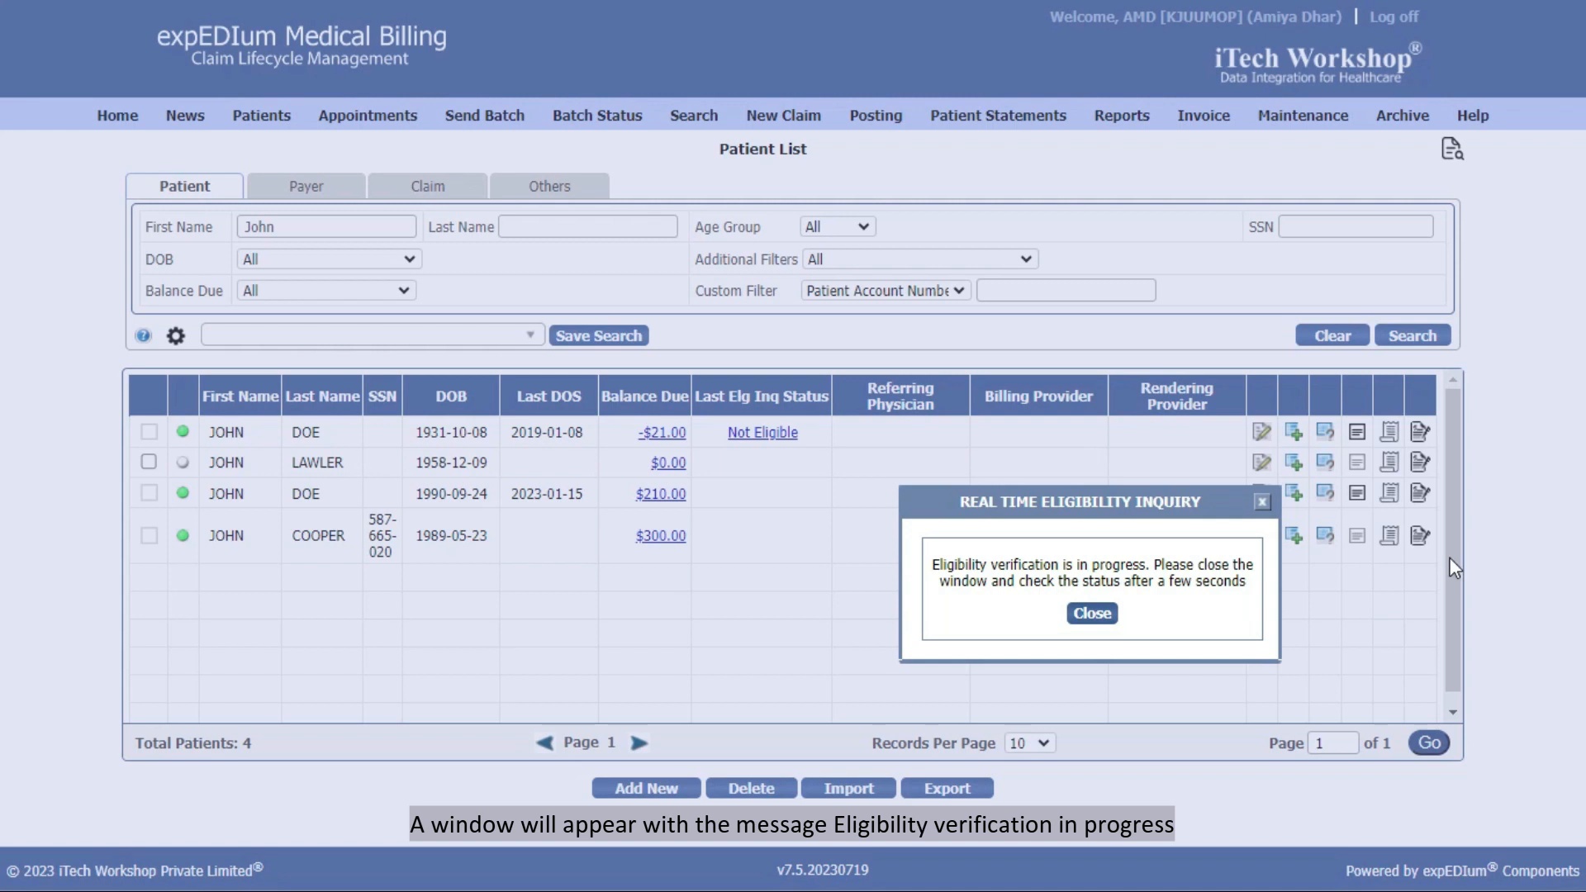
click(1092, 613)
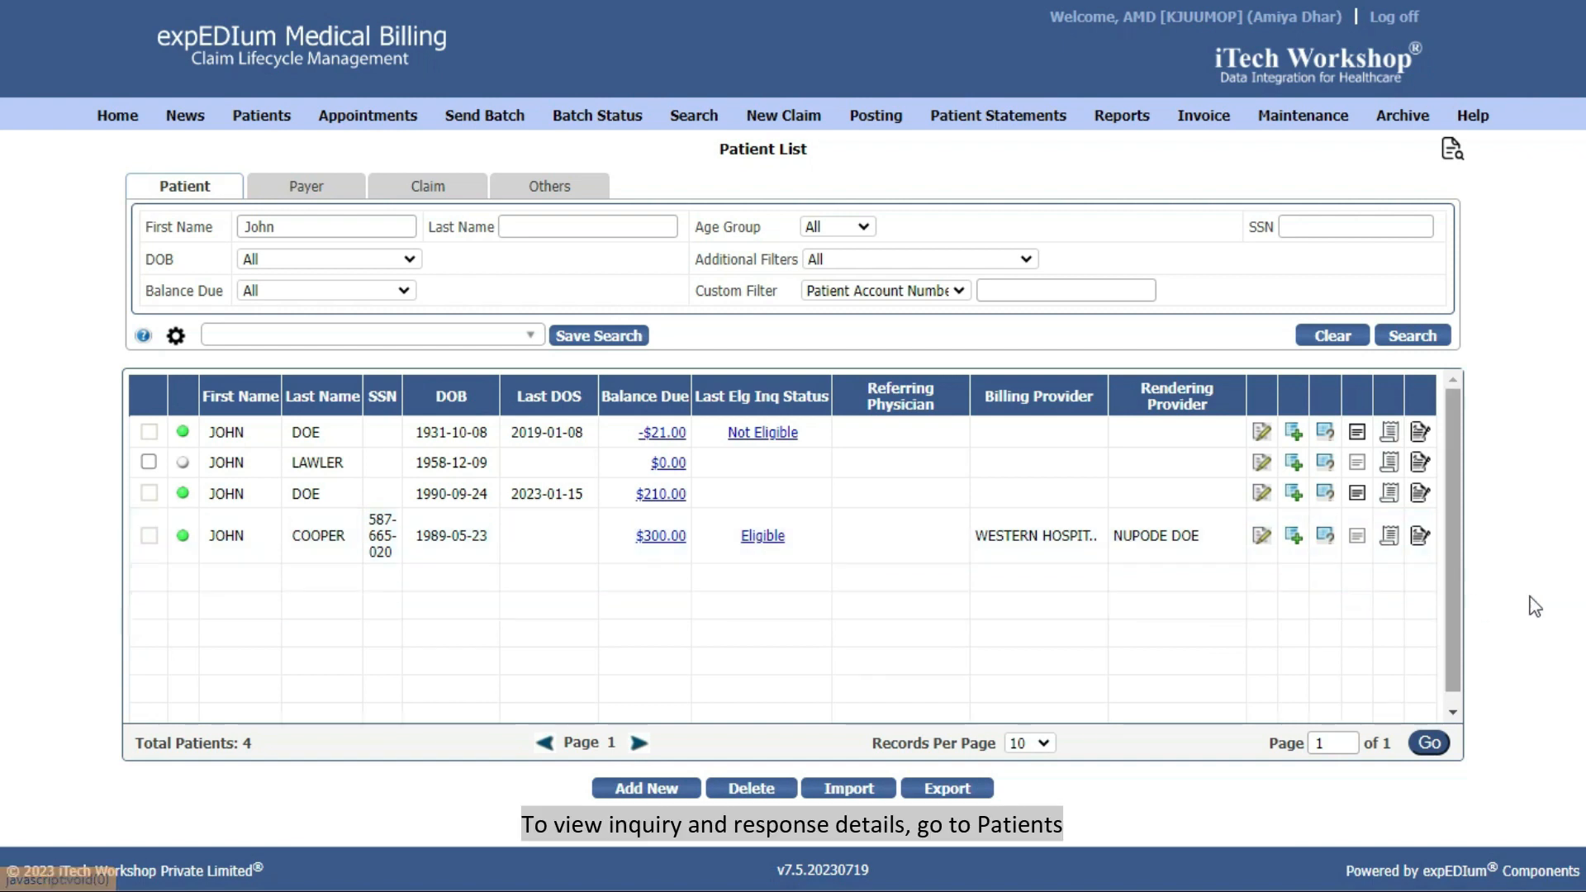
Go to the eligibility inquiries list and view the response details of the first real-time inquiry
mouse_move(261, 119)
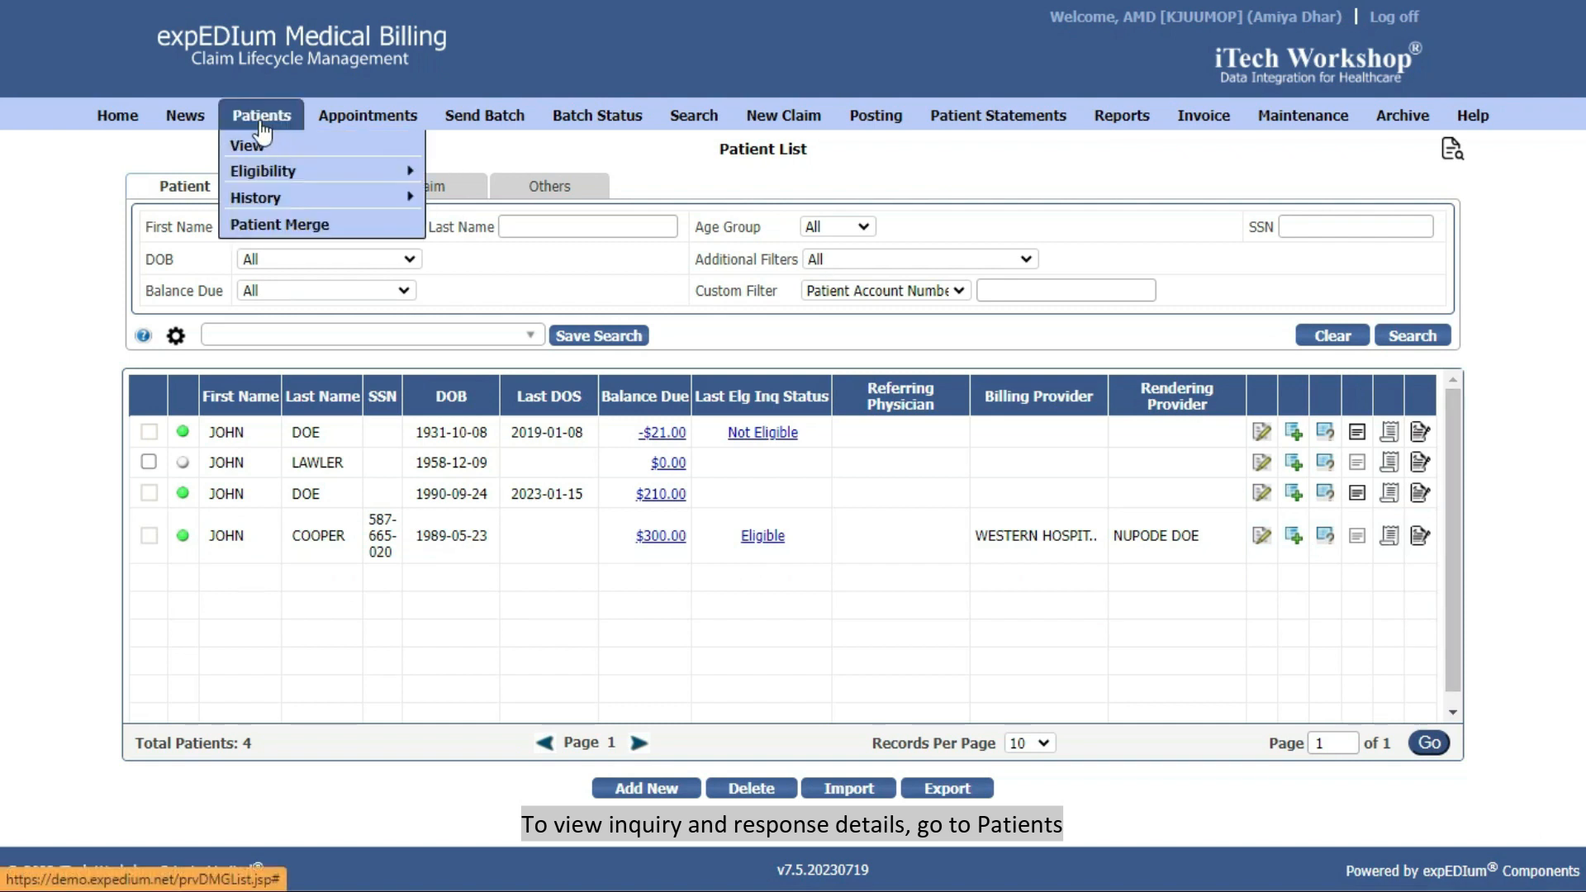
mouse_move(273, 173)
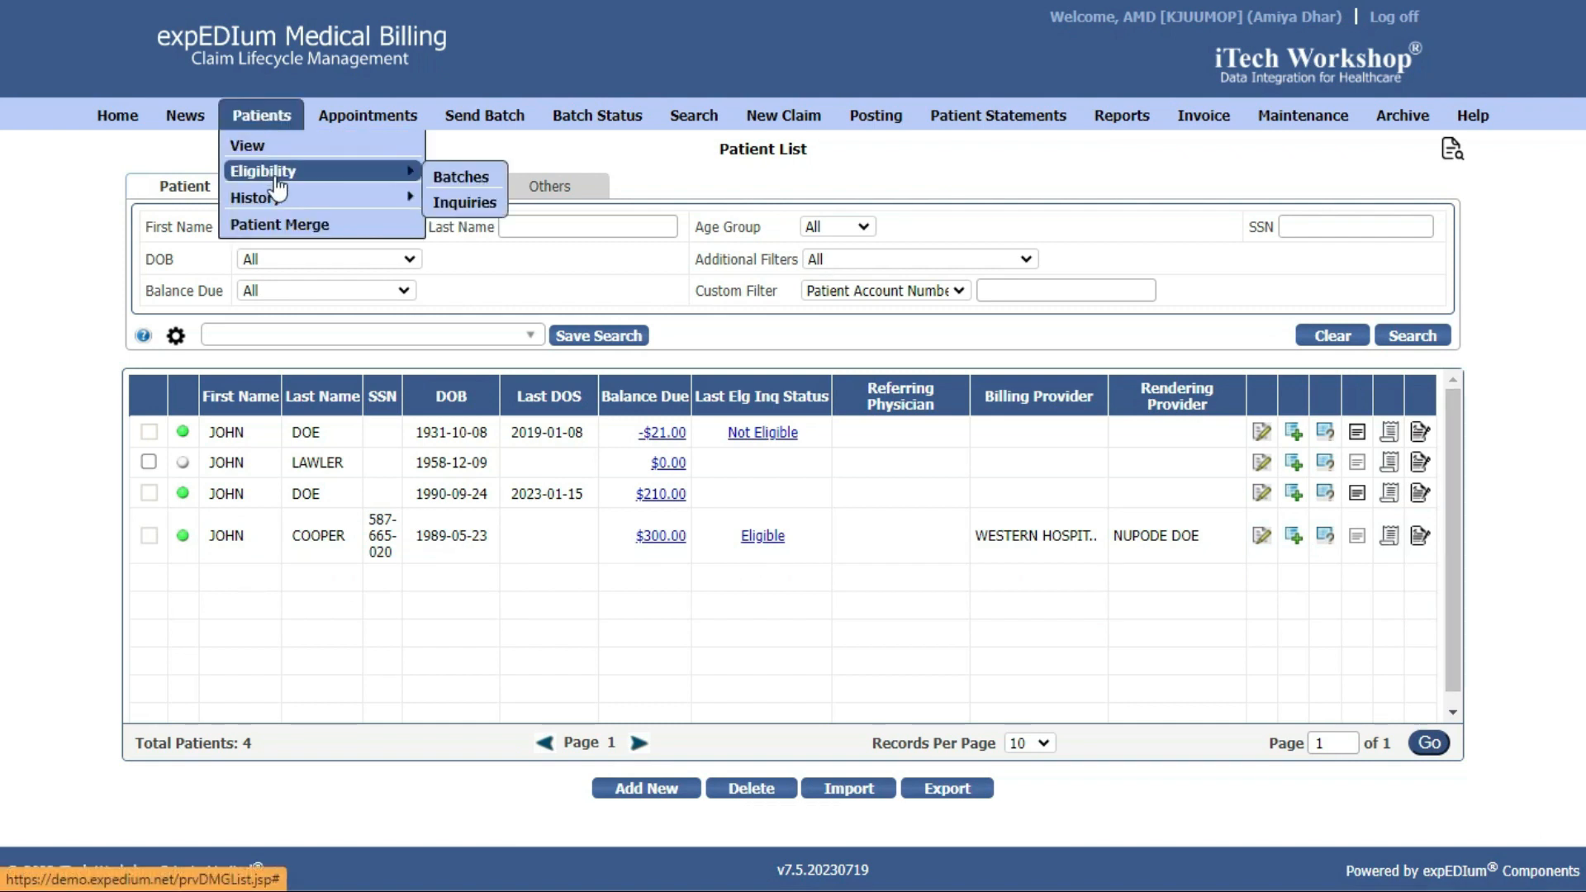
click(459, 201)
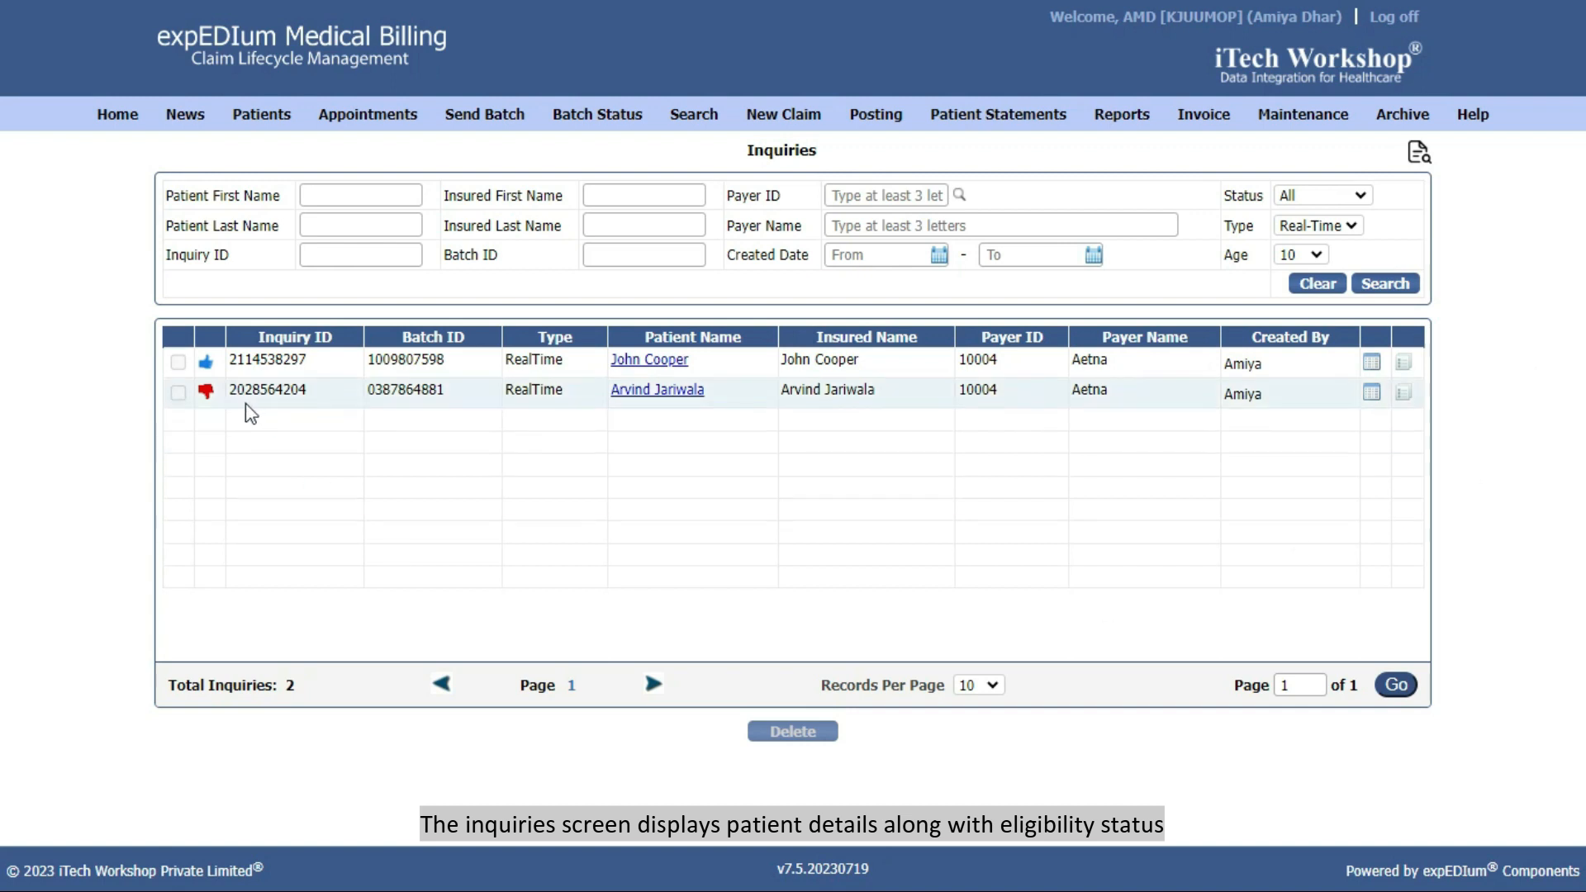
mouse_move(206, 368)
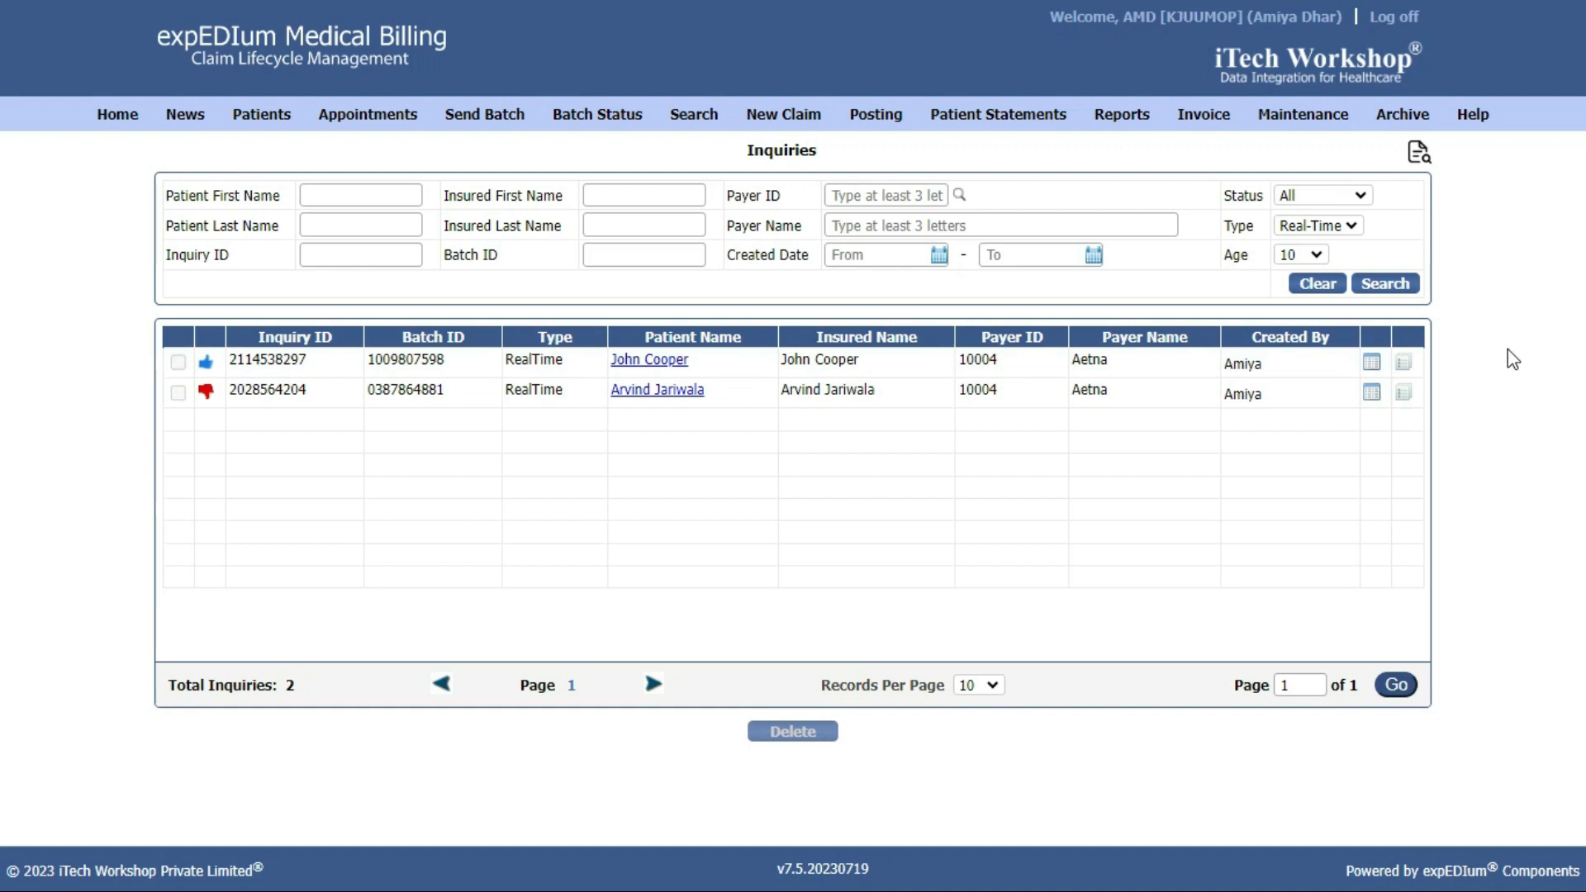
click(1408, 364)
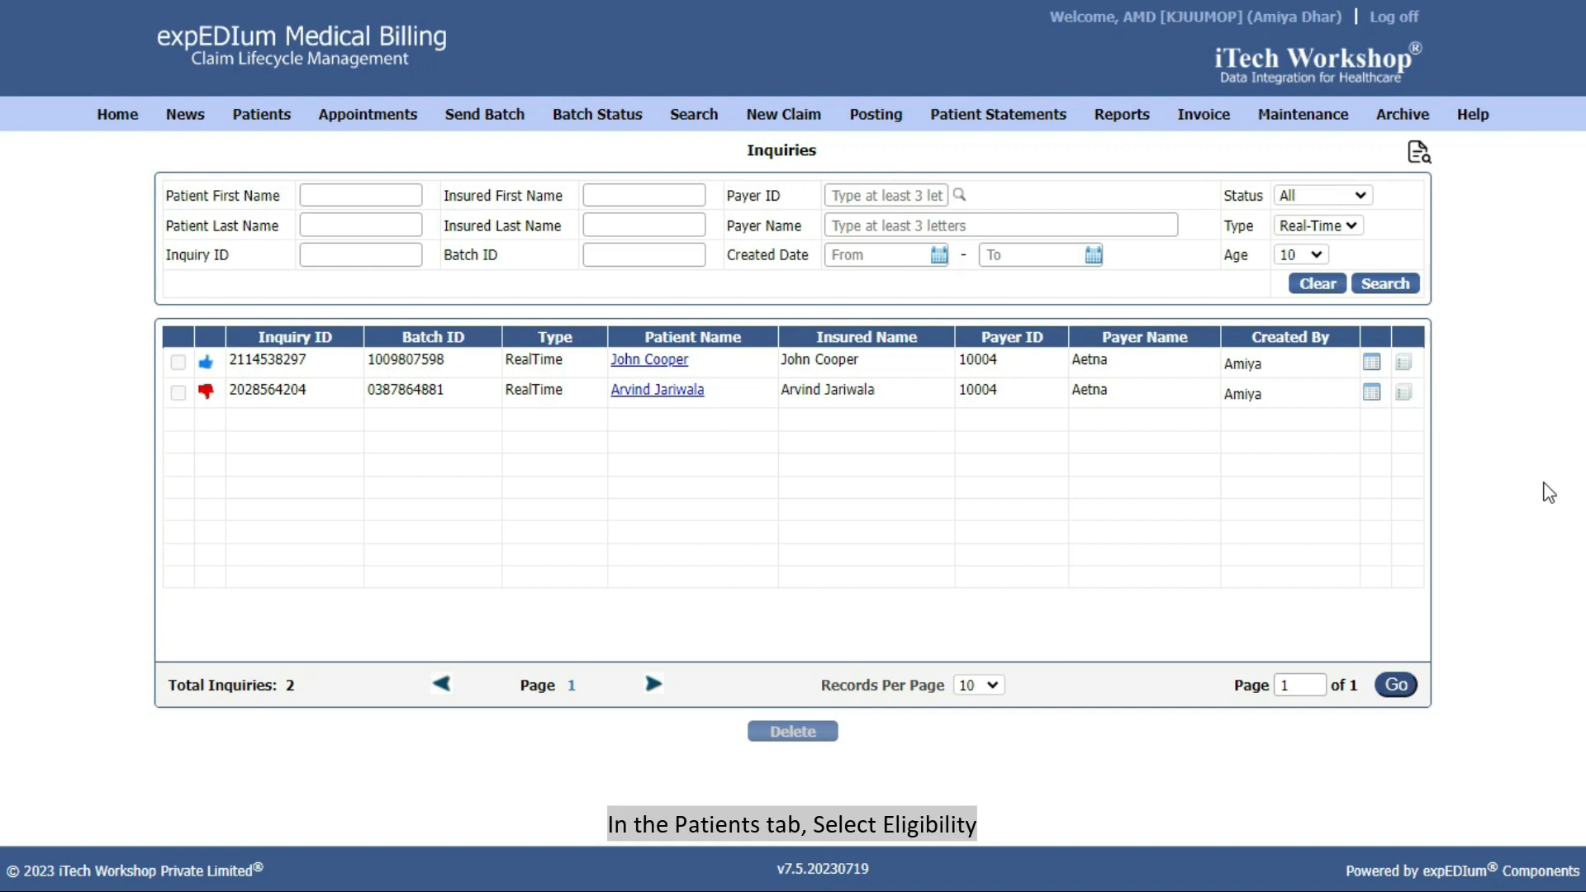
mouse_move(256, 124)
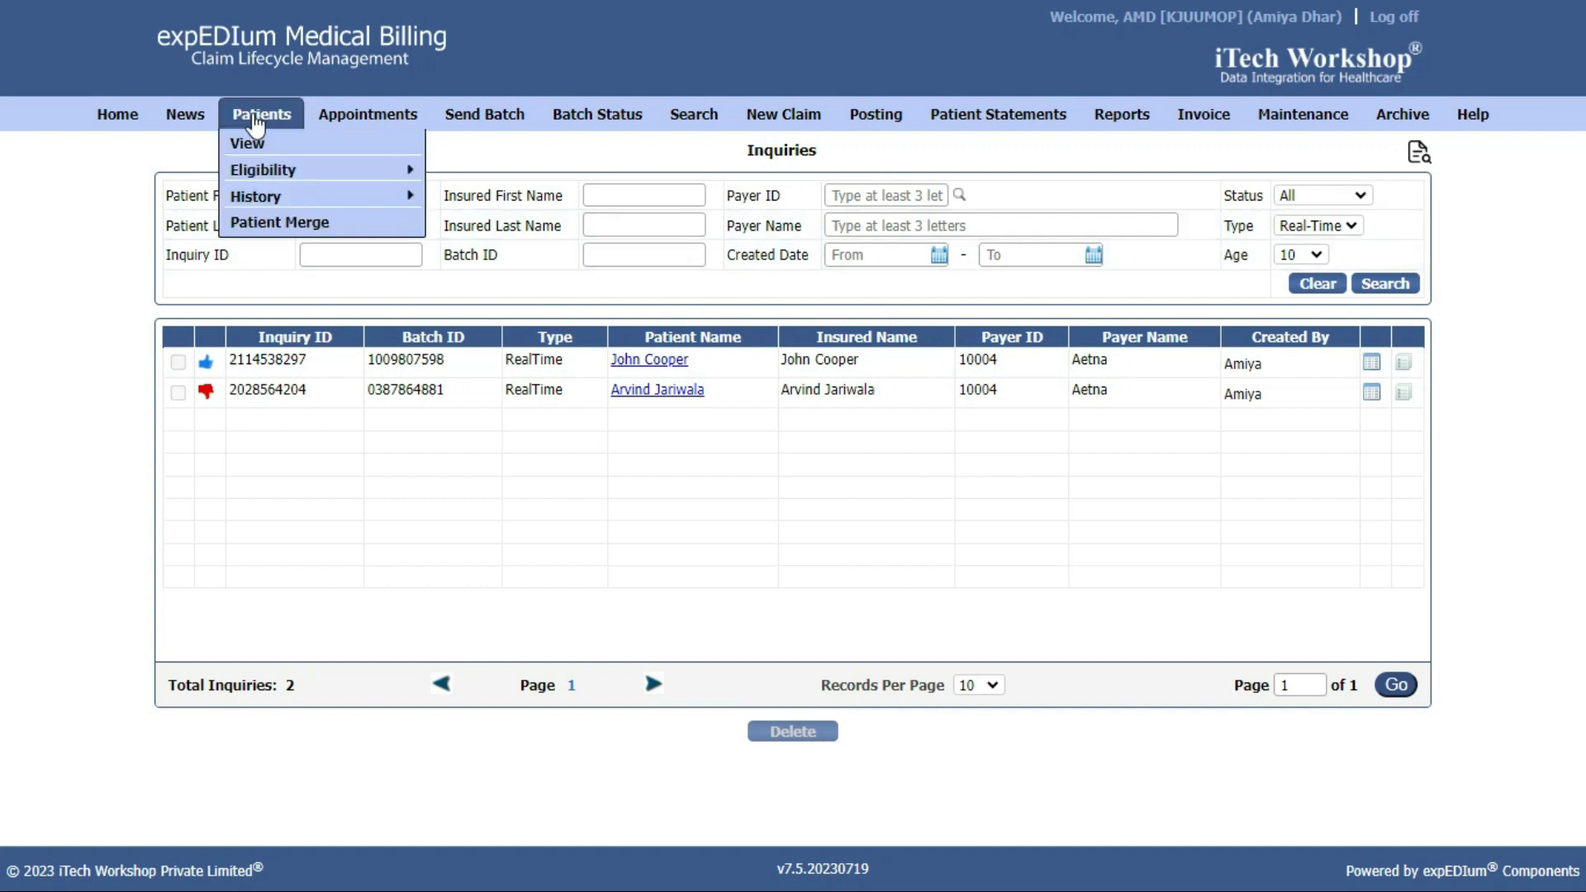
mouse_move(272, 171)
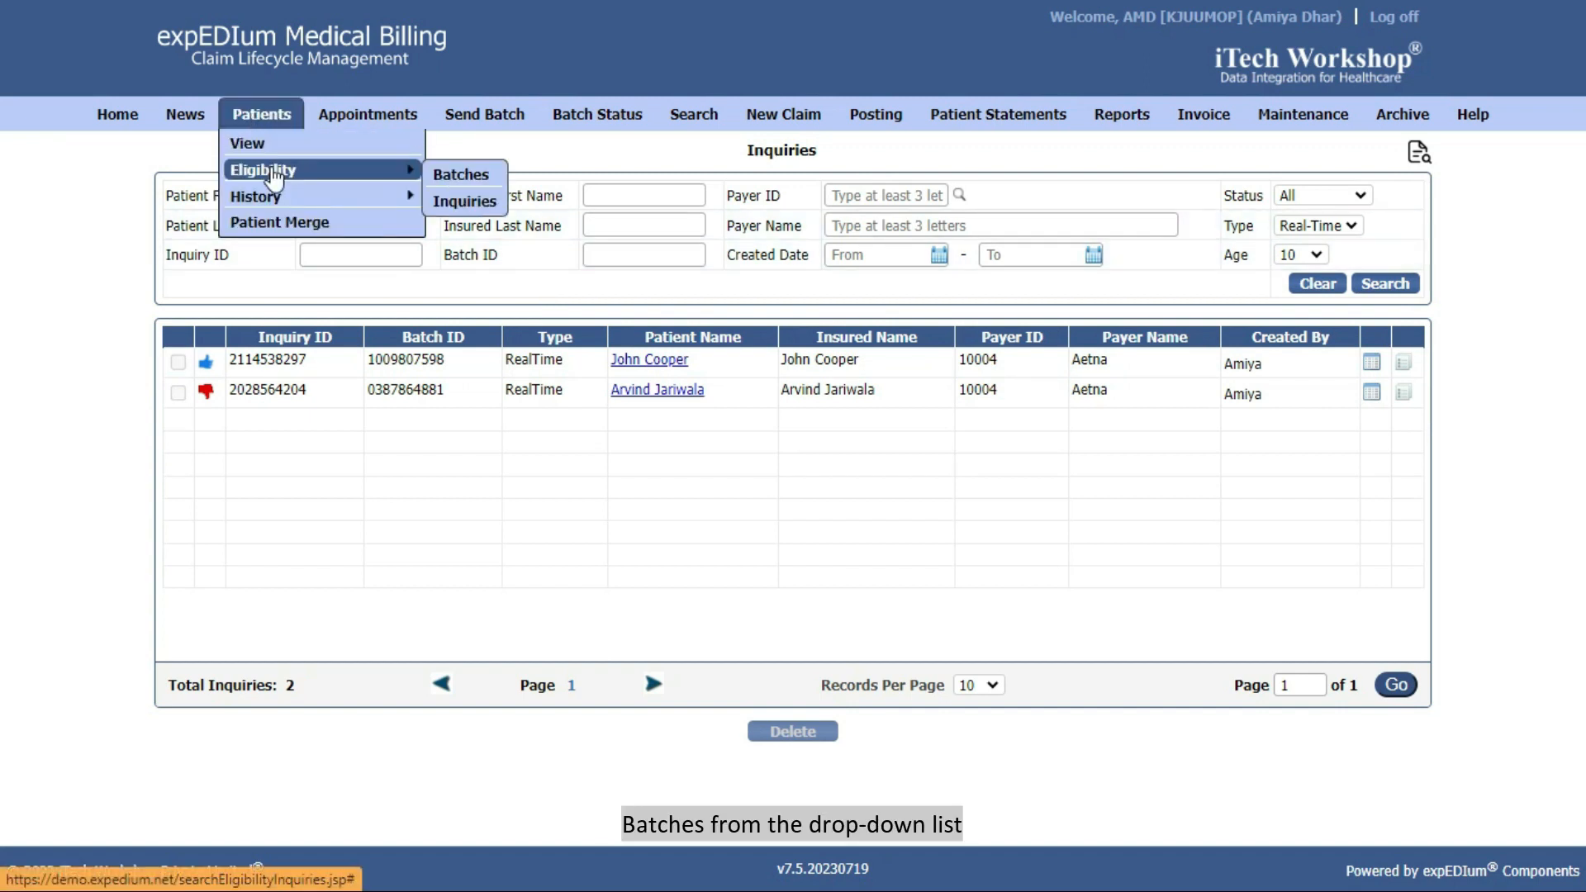
click(455, 175)
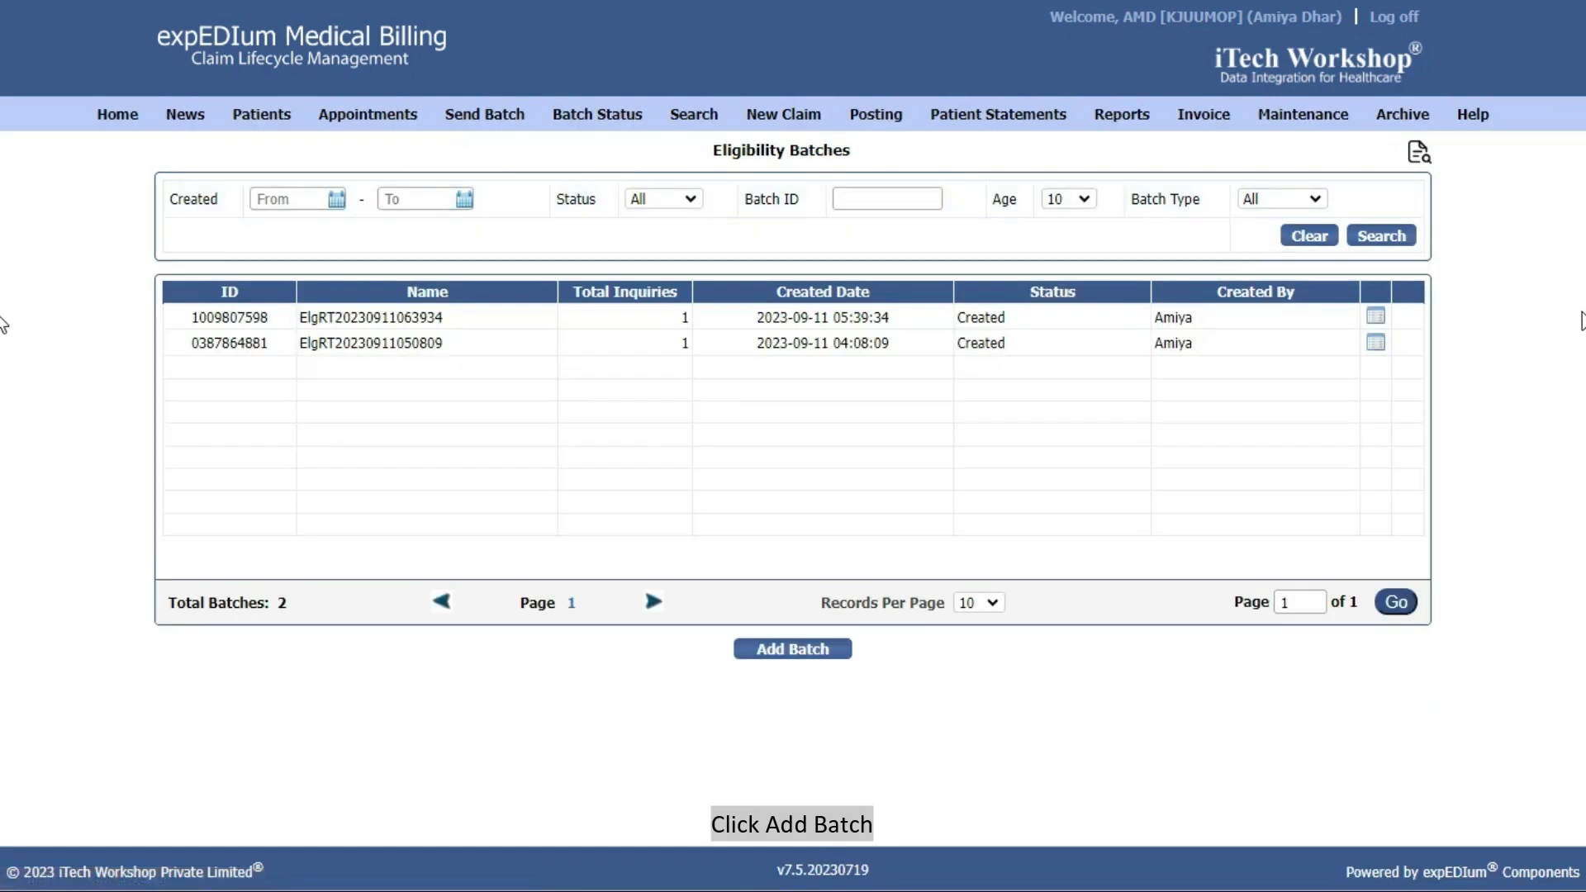
click(812, 653)
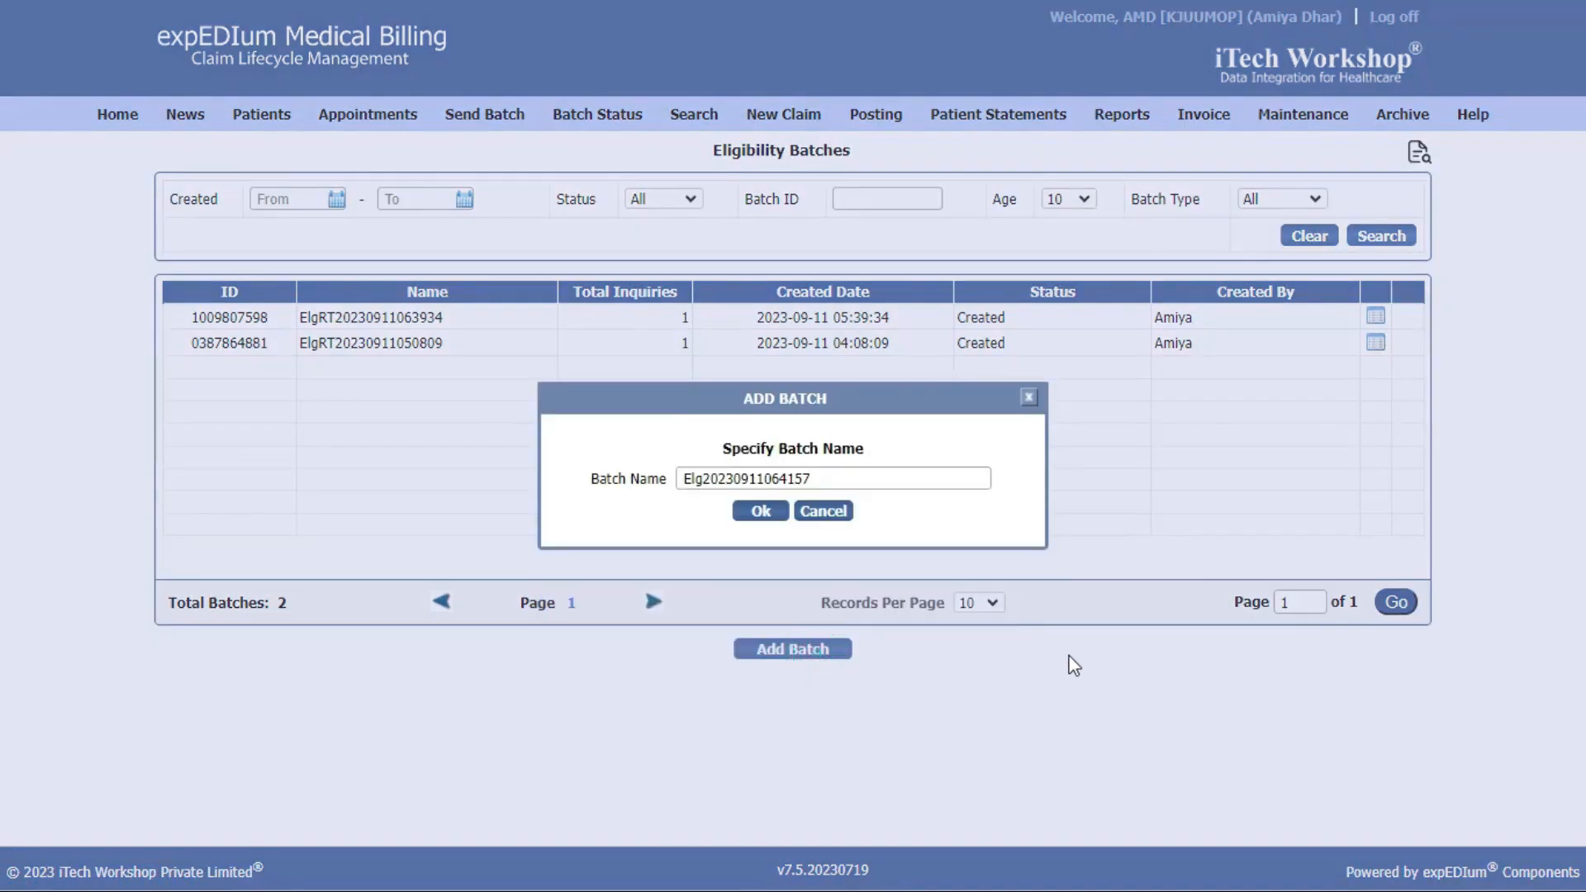
click(836, 482)
click(761, 511)
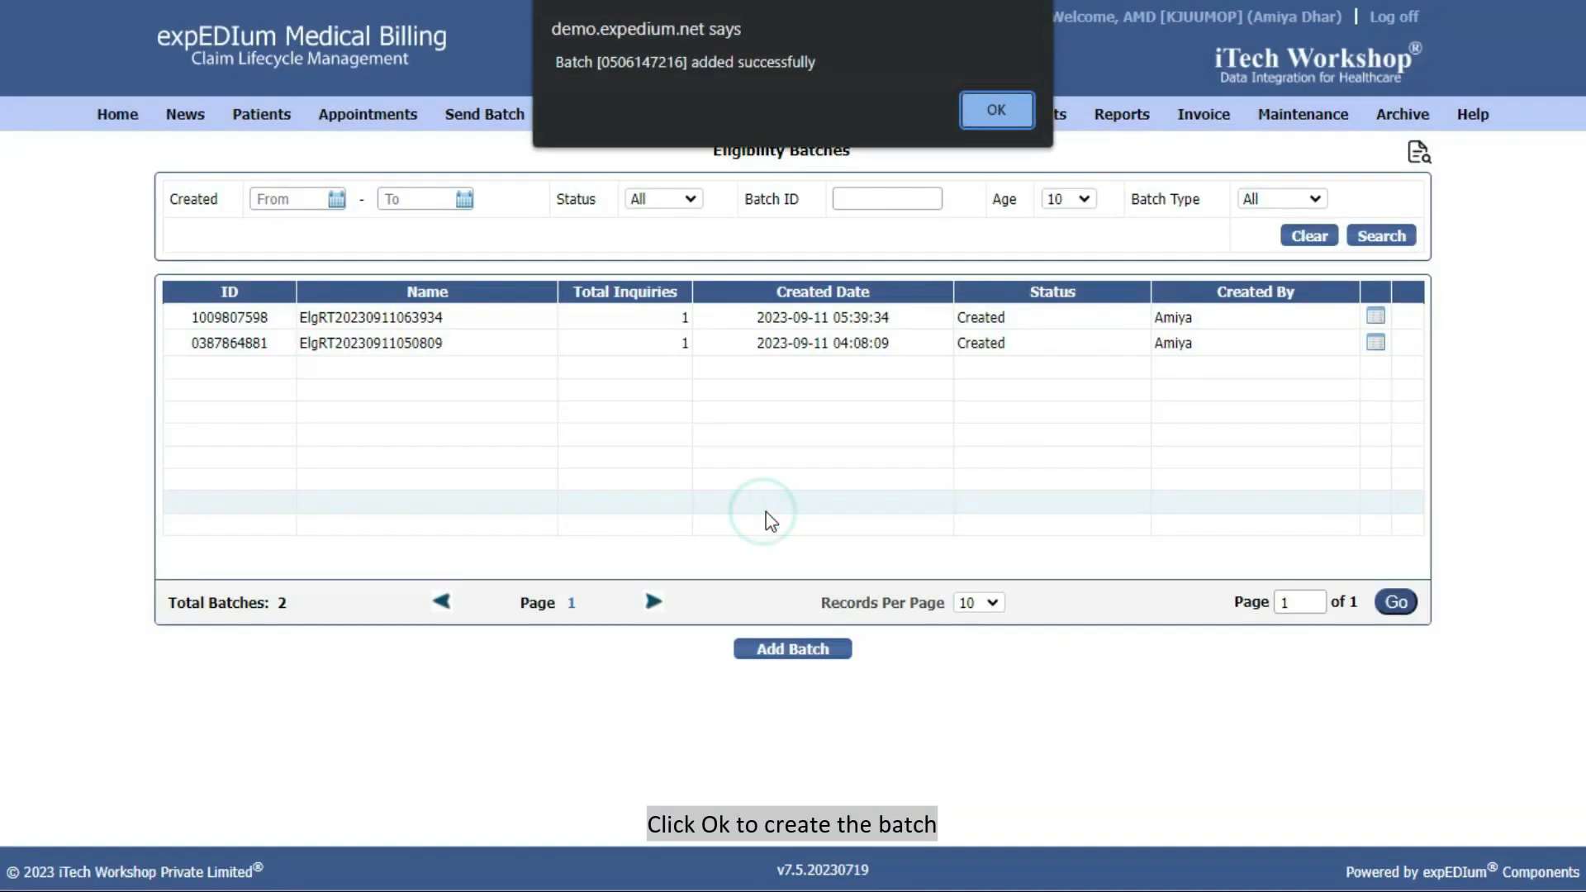
click(1001, 107)
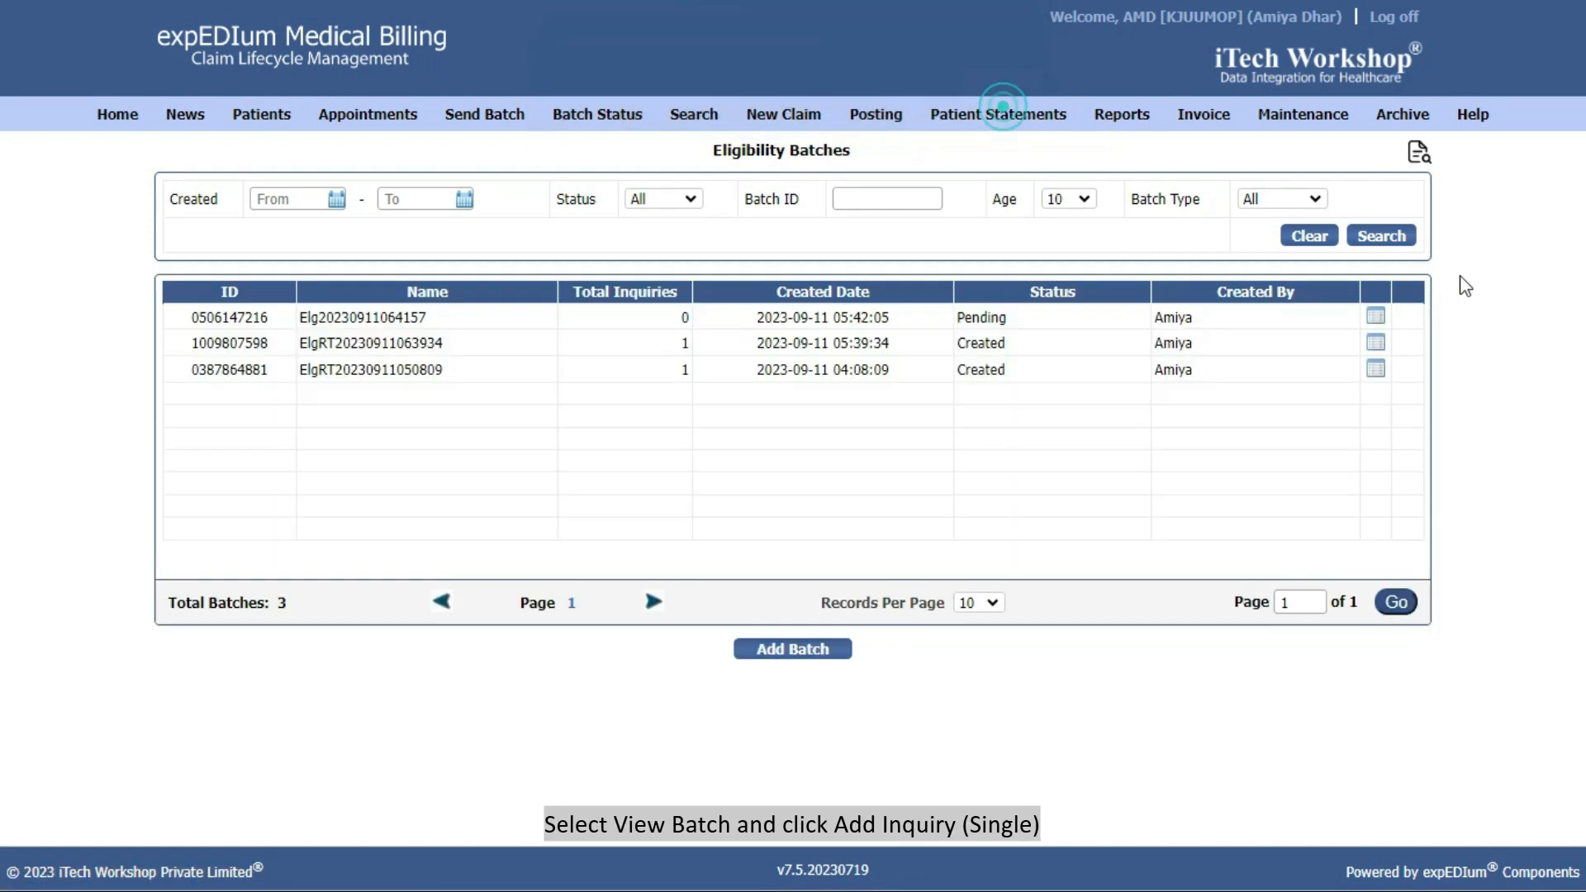
click(1376, 318)
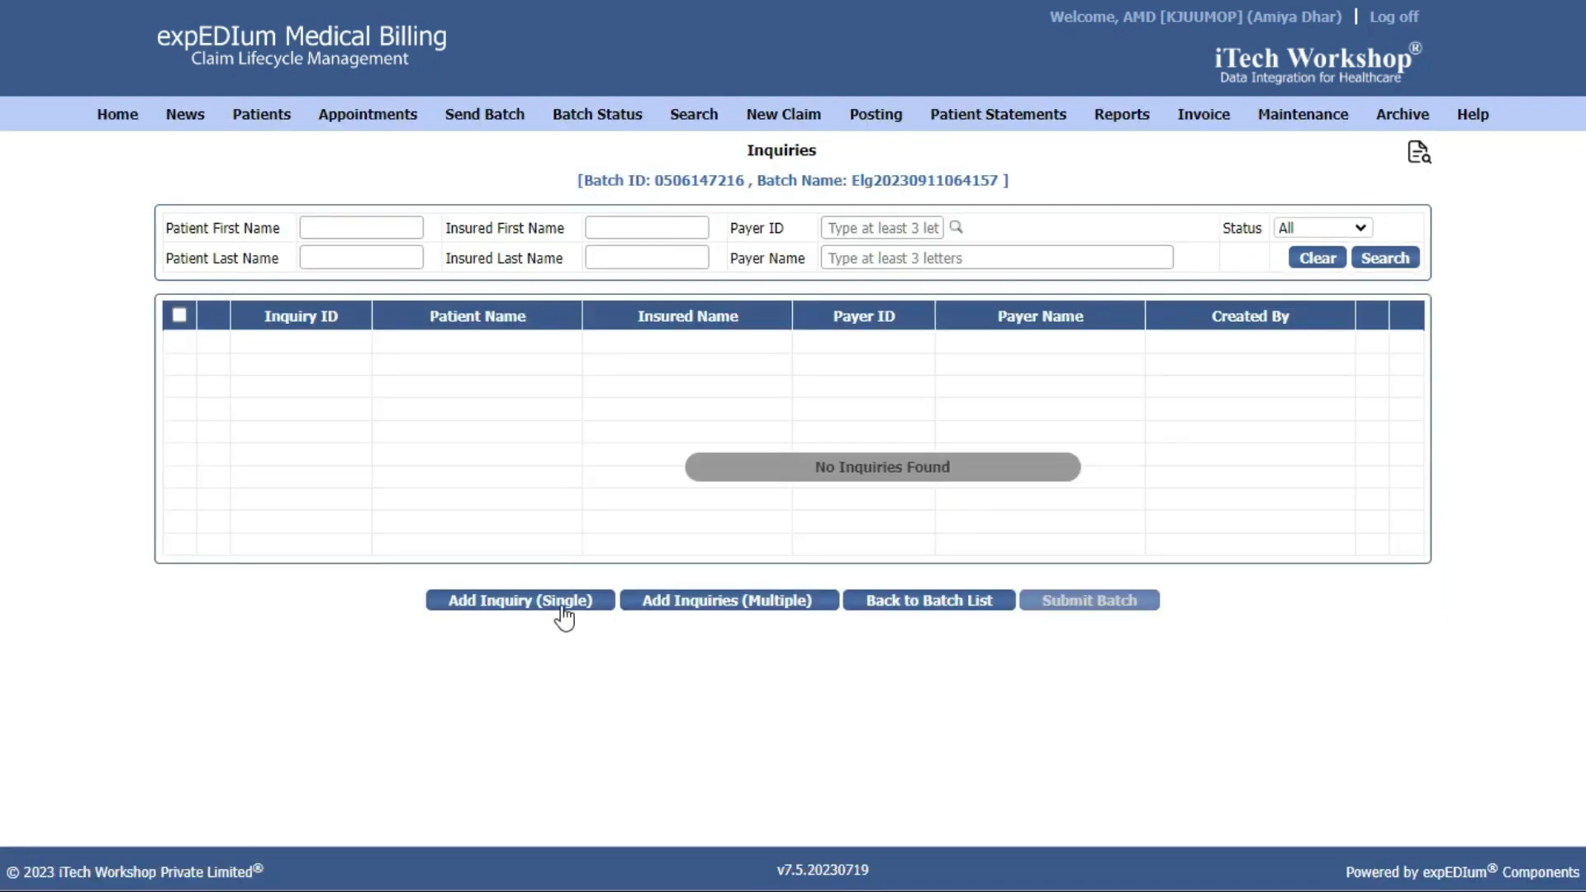
click(564, 610)
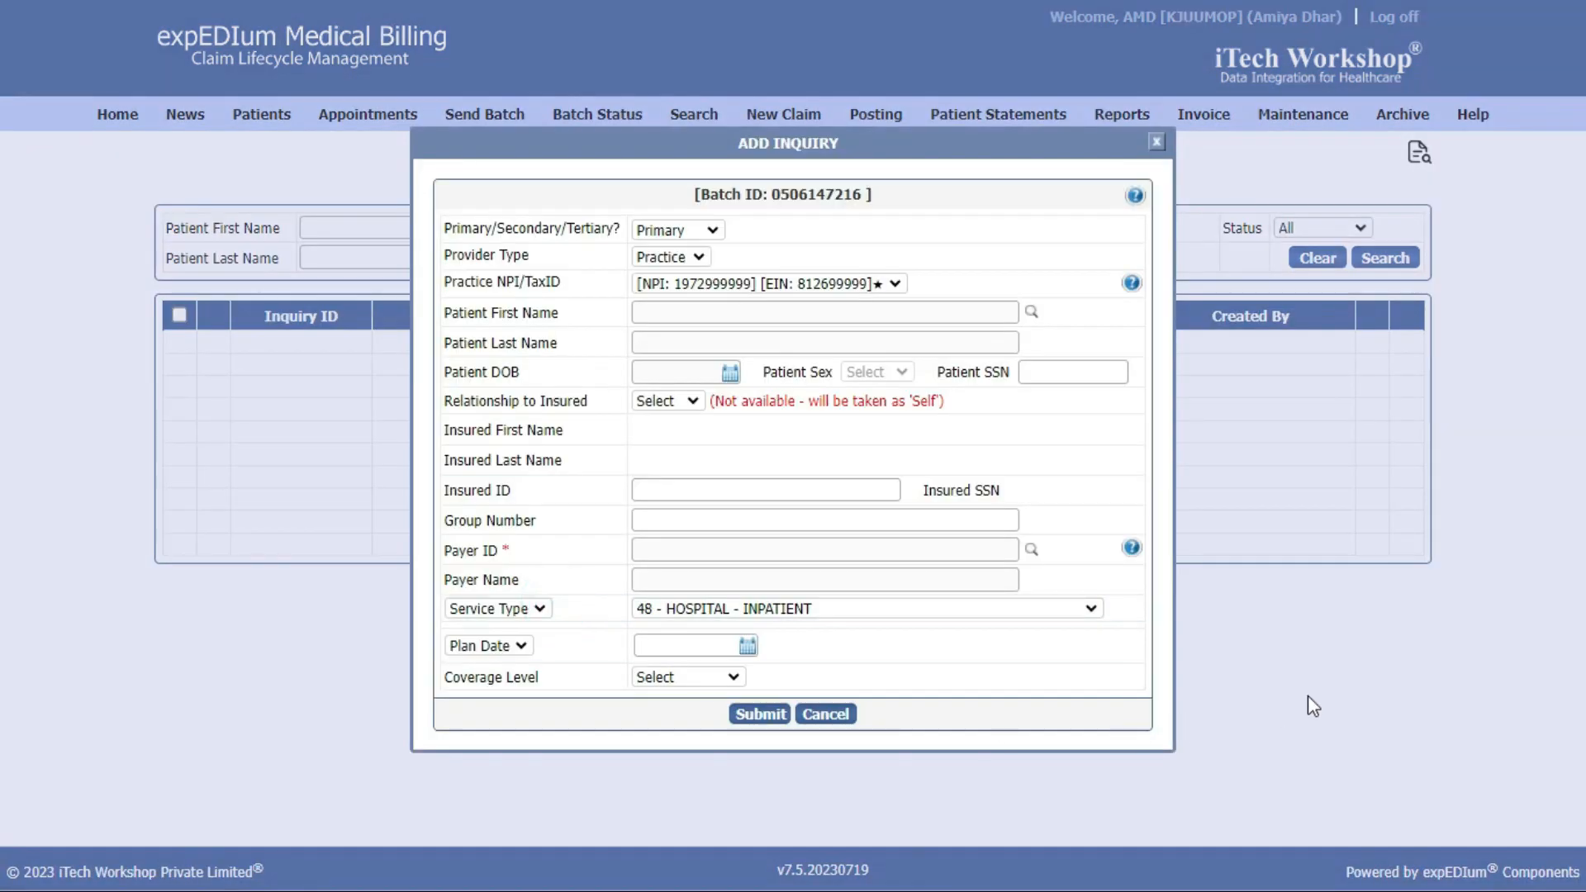
click(714, 233)
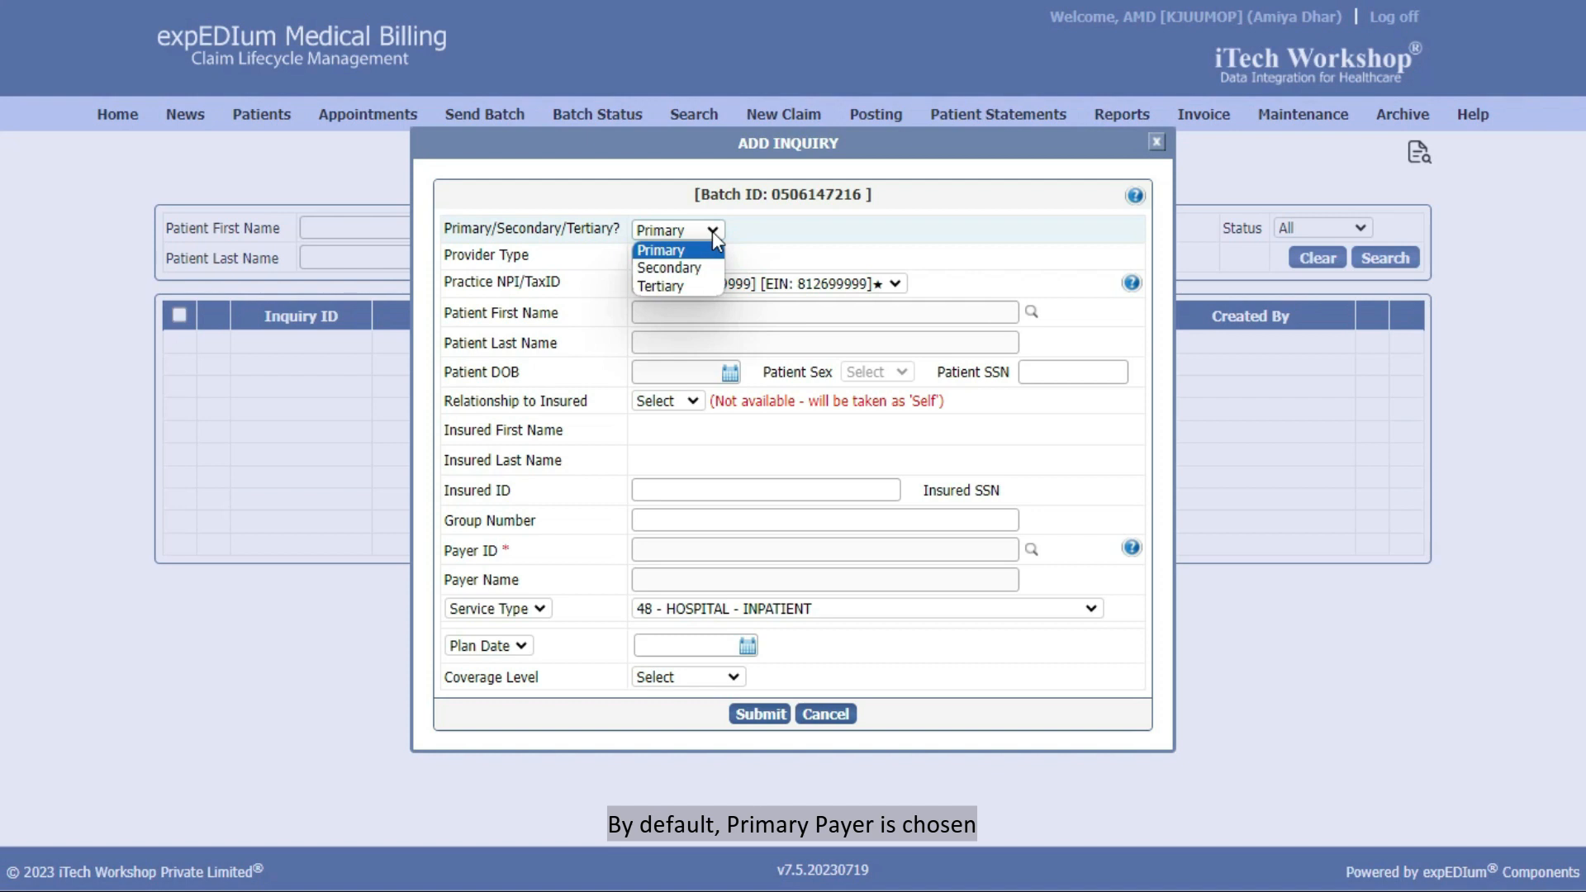
click(712, 232)
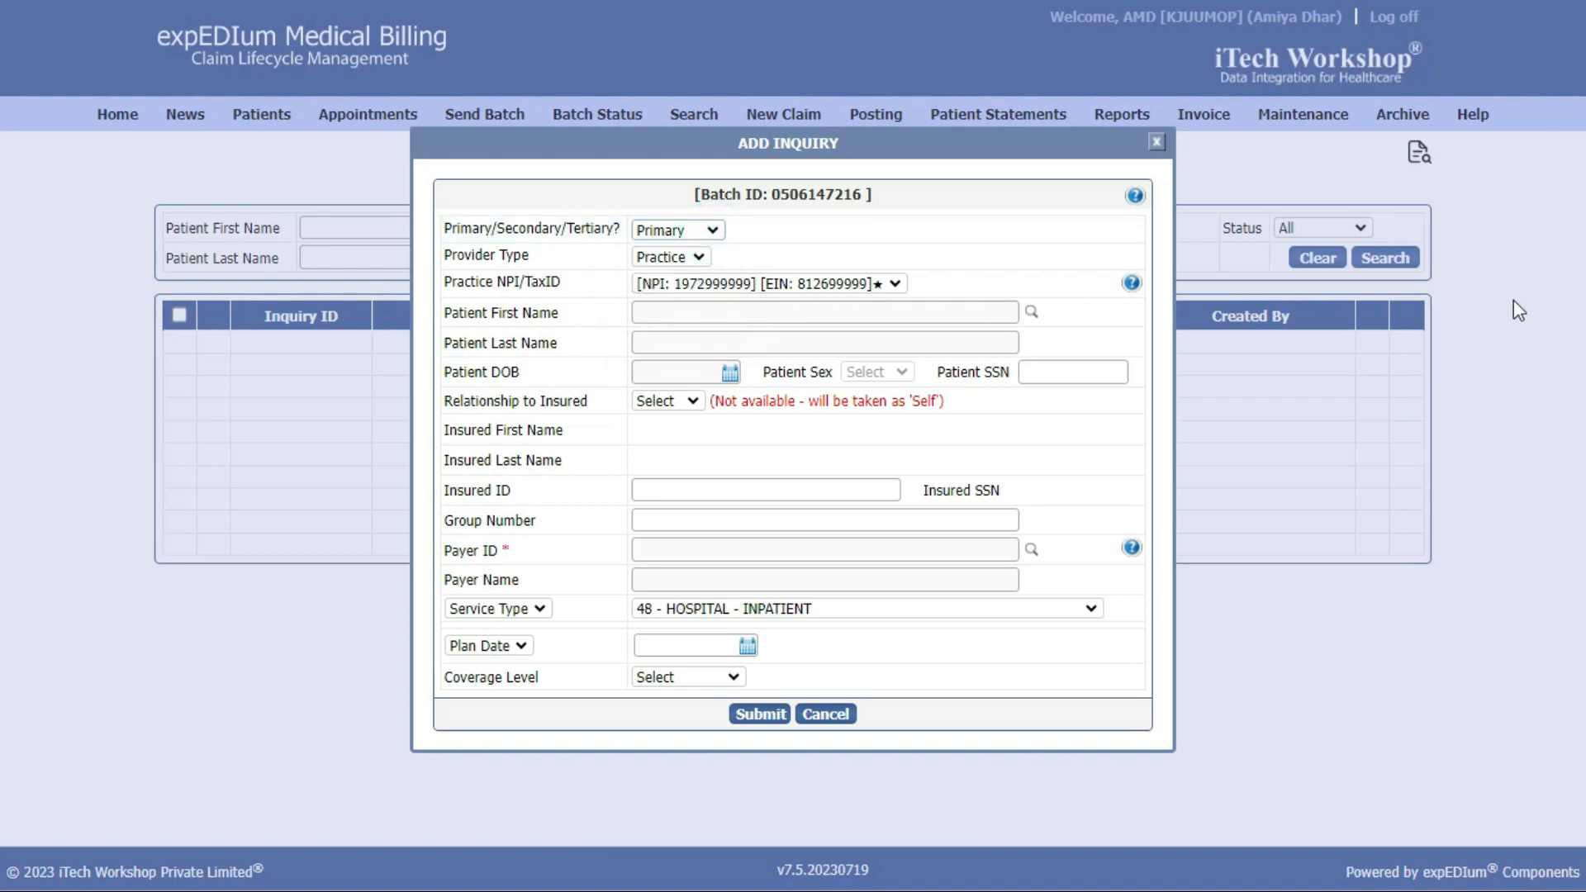
click(697, 257)
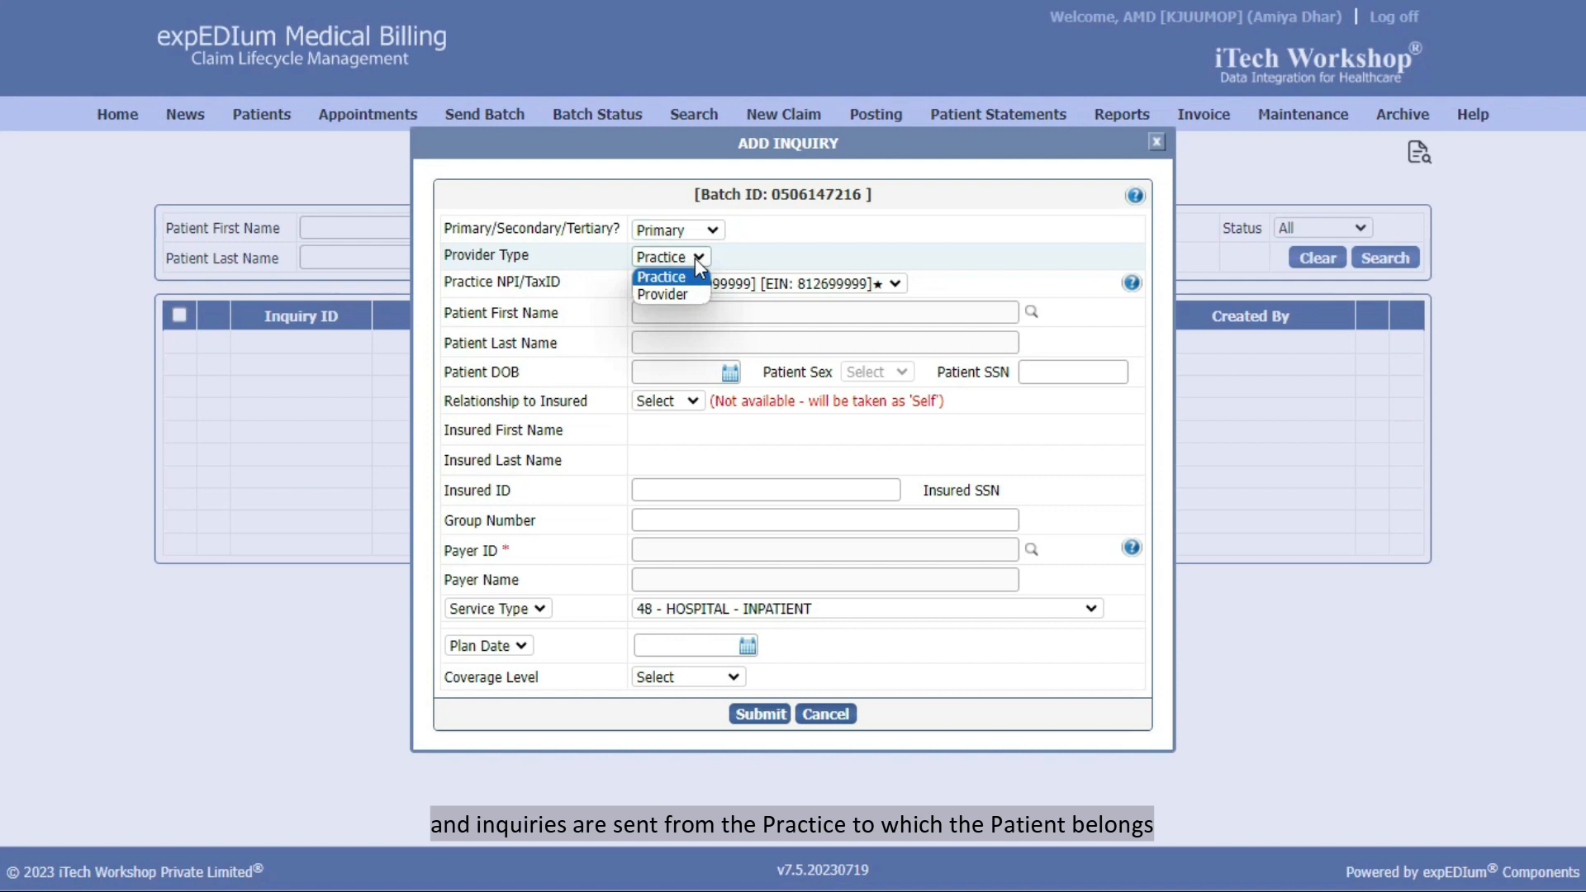
click(696, 258)
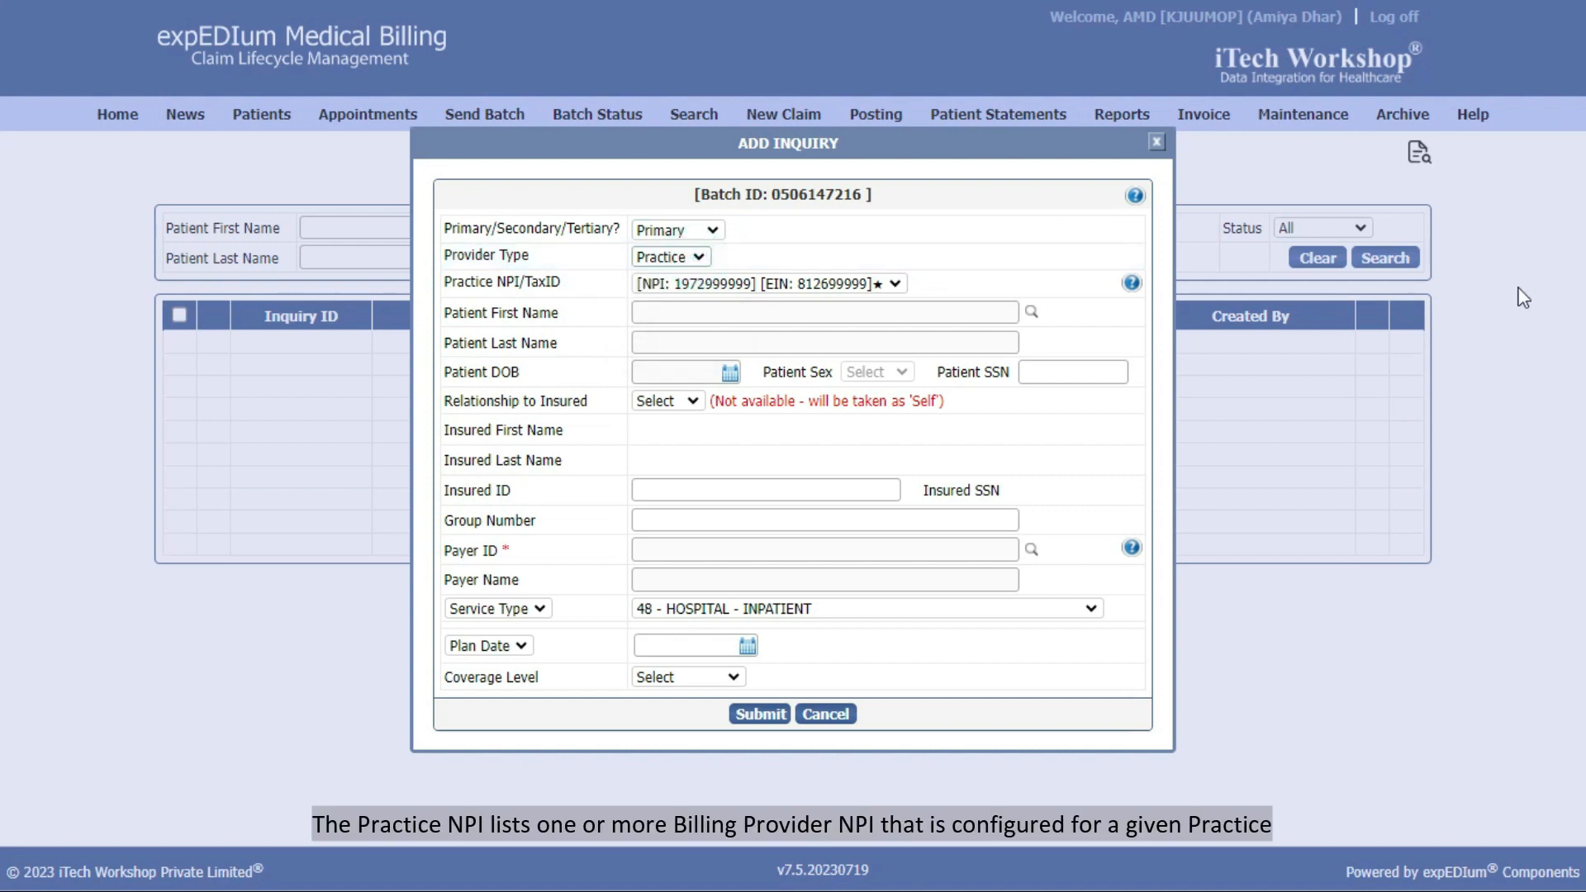
click(894, 285)
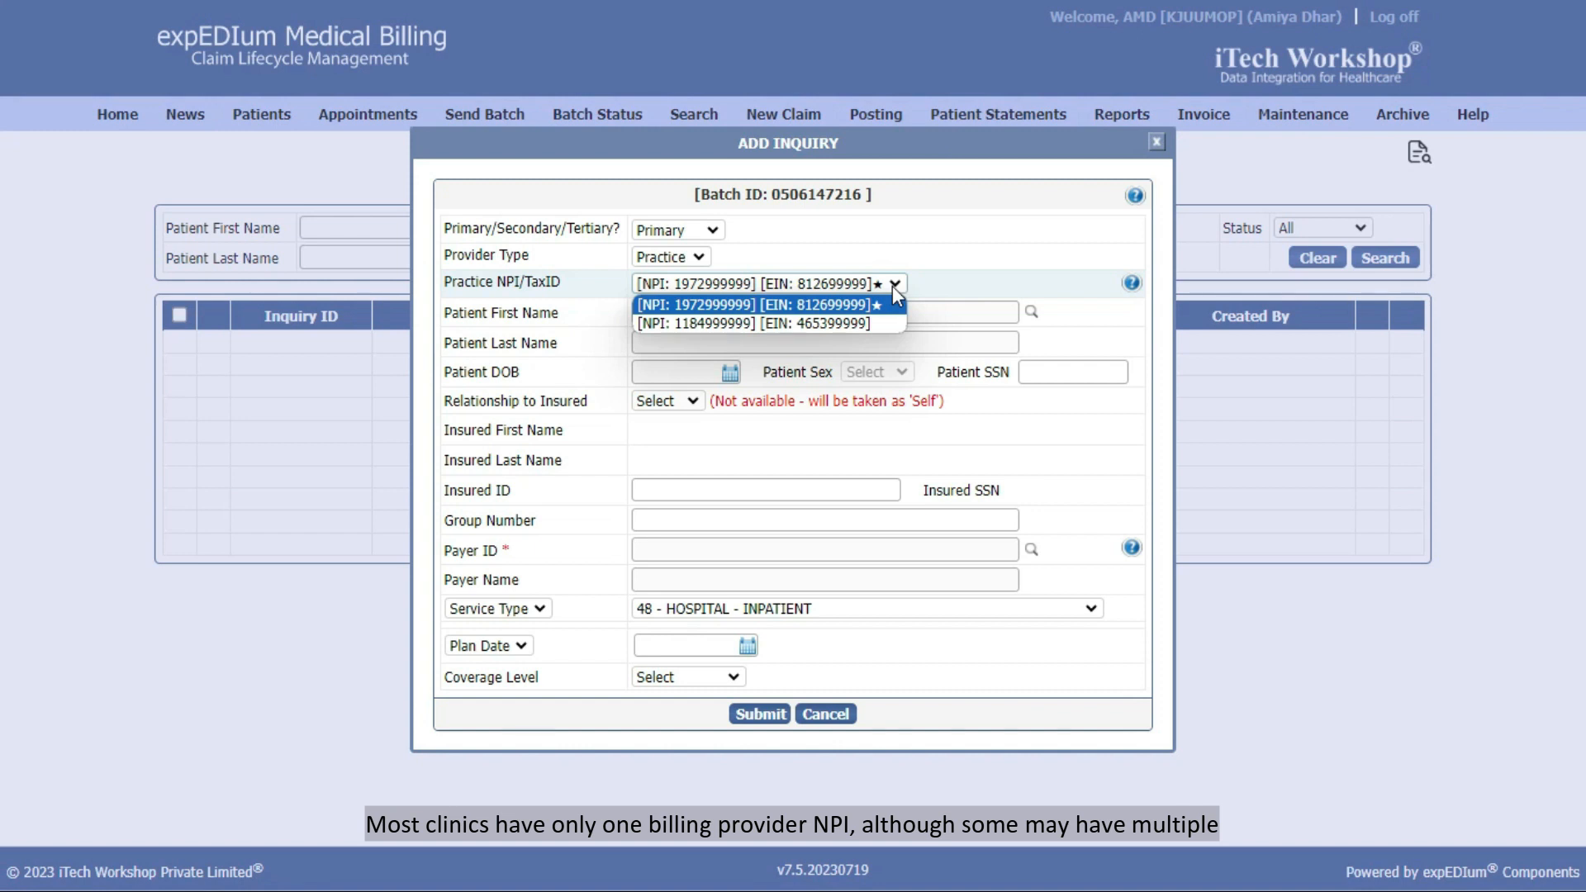
click(892, 286)
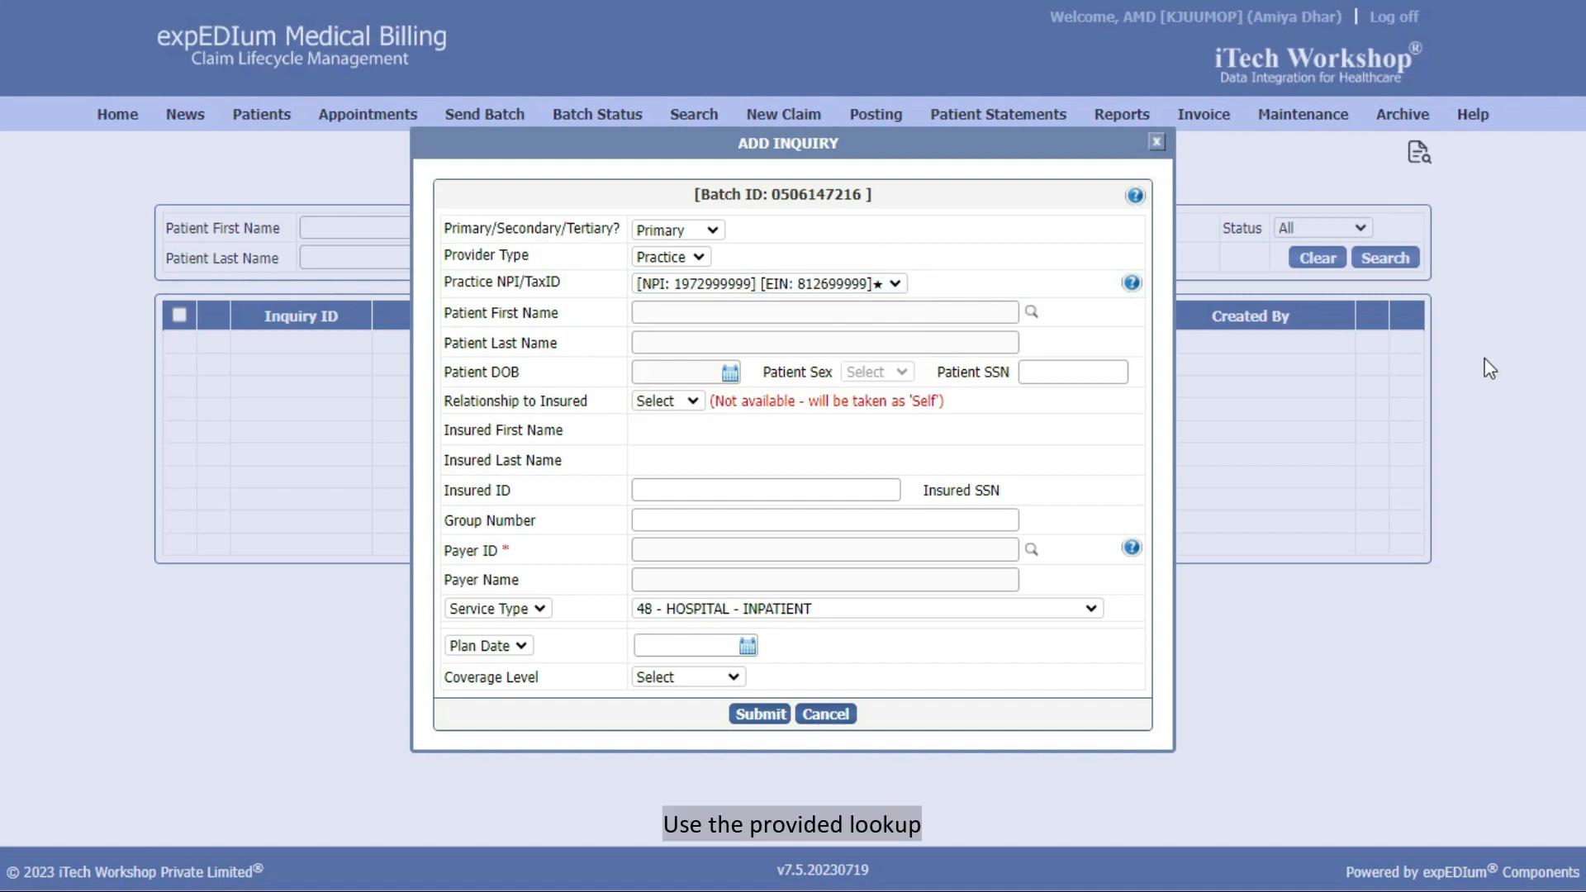
Look up the patient for the inquiry and choose the third patient listed in the demographics lookup
click(1031, 312)
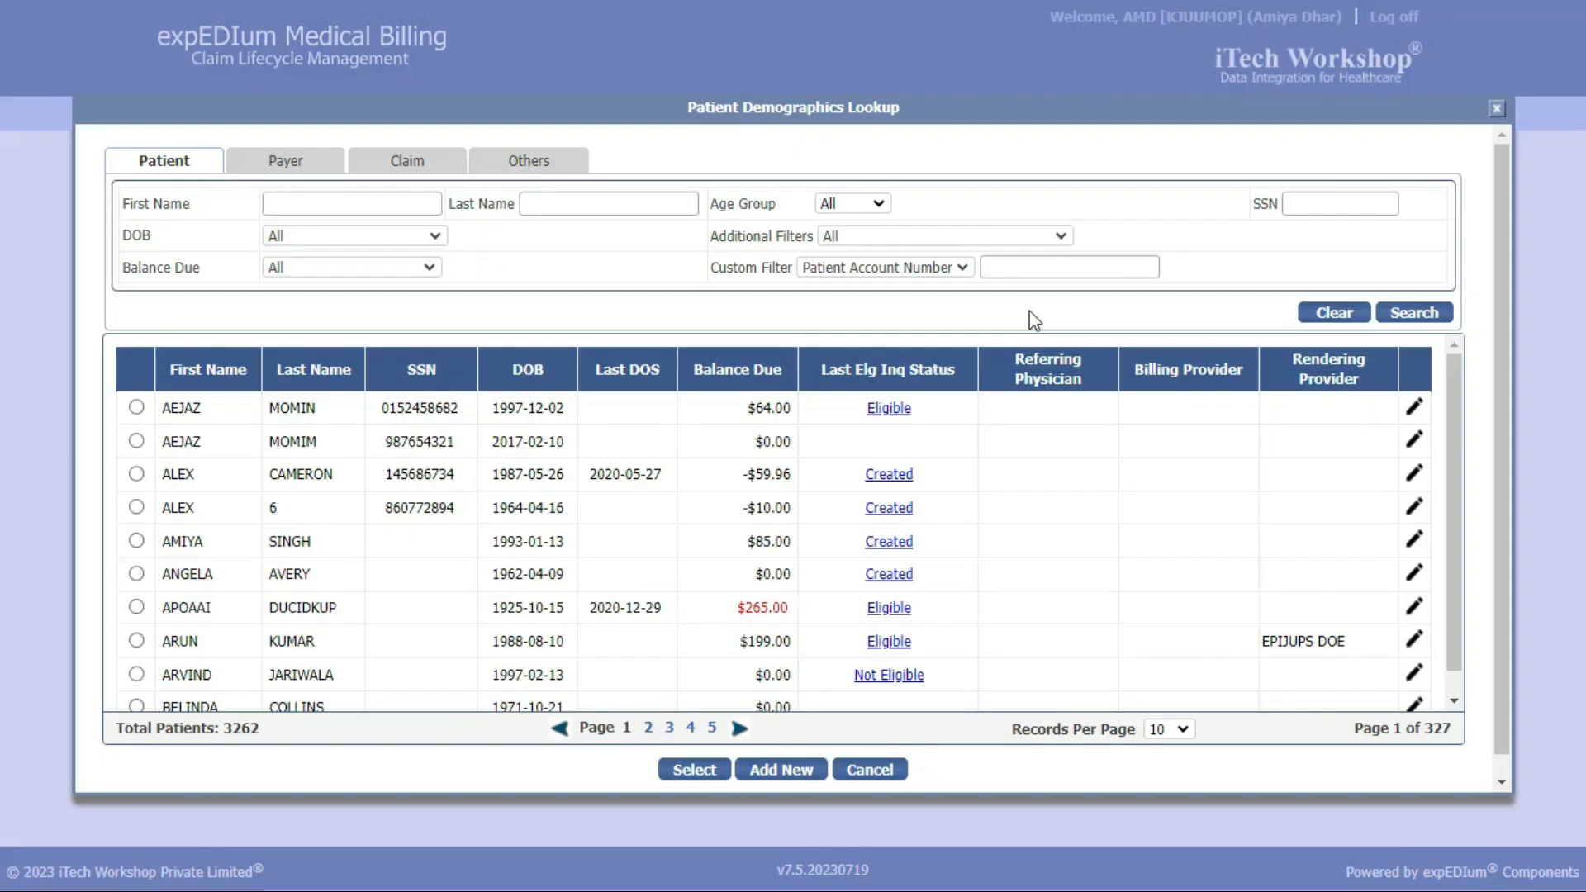
click(136, 474)
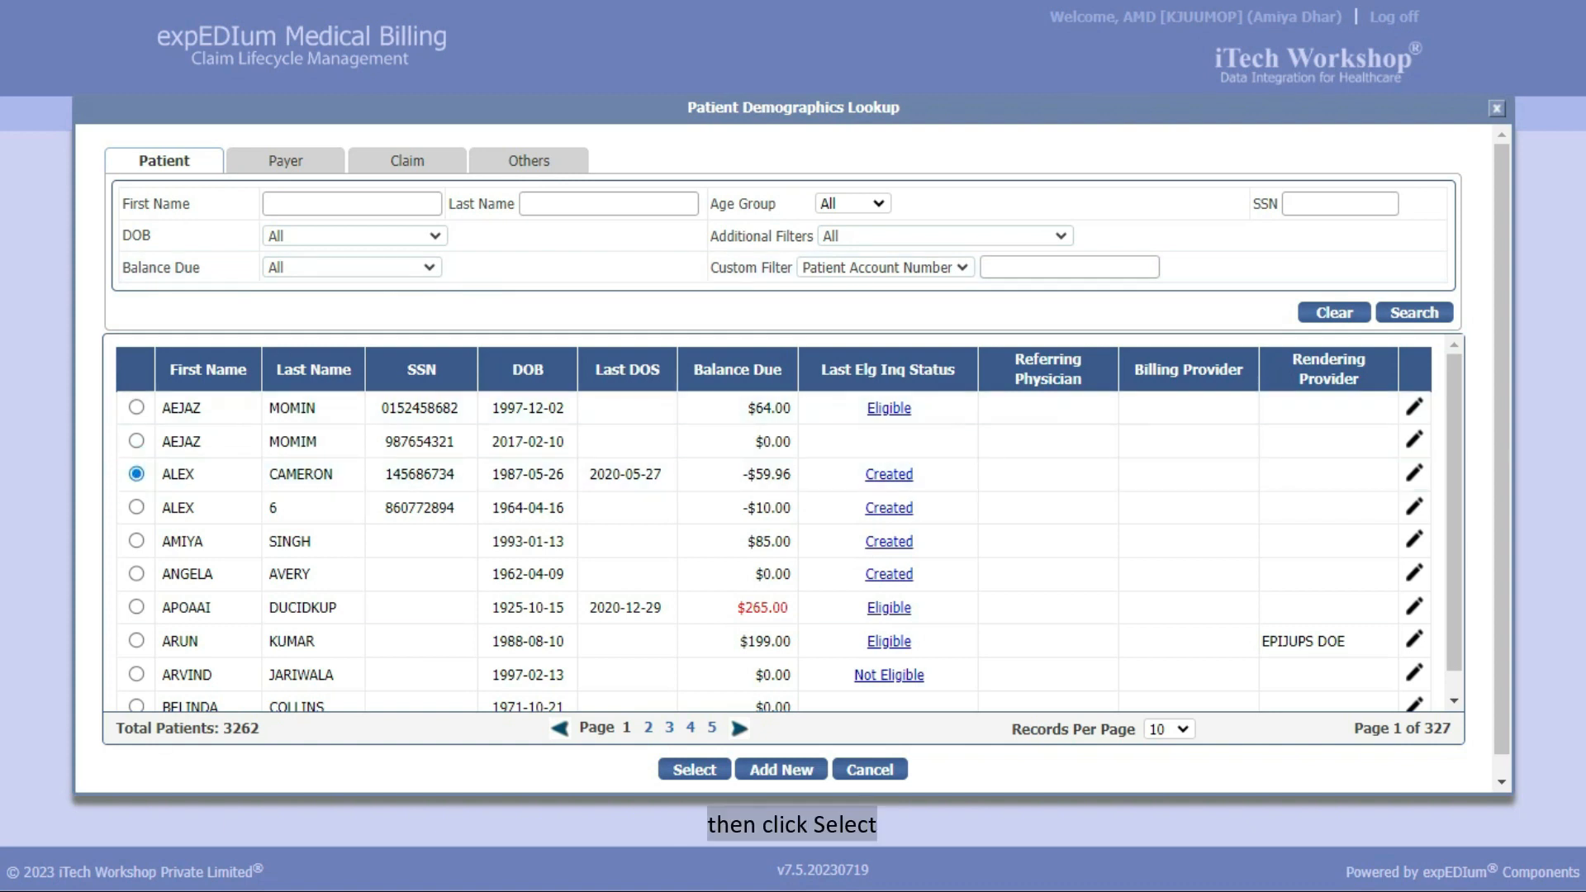
click(697, 768)
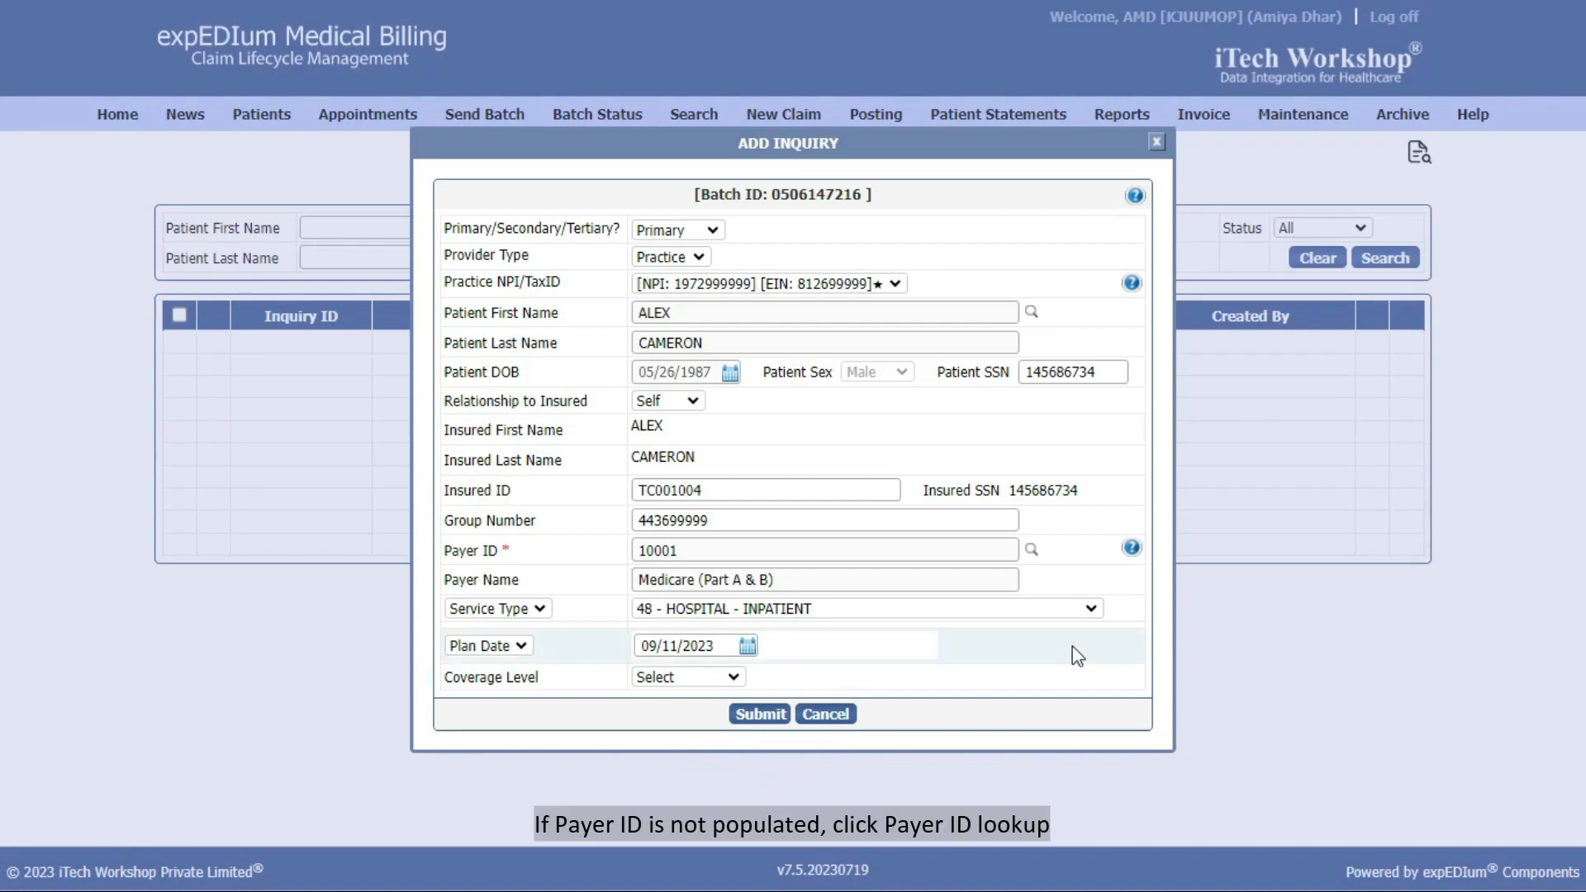
Look up payer ID 10004, set Aetna as the inquiry's payer, and submit the inquiry to the batch
click(1031, 556)
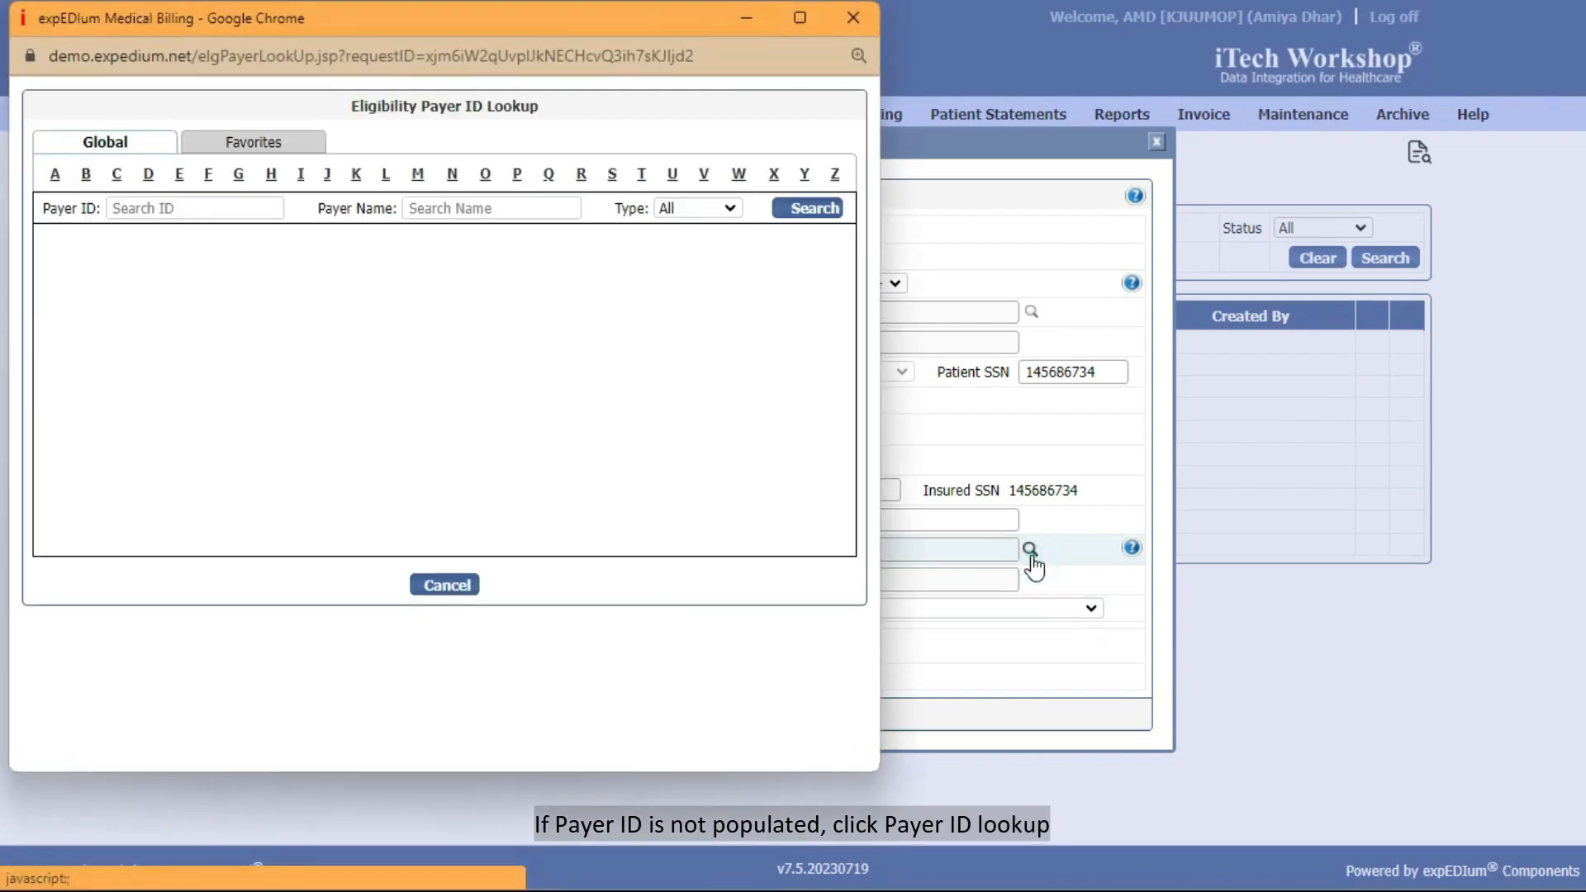
click(191, 208)
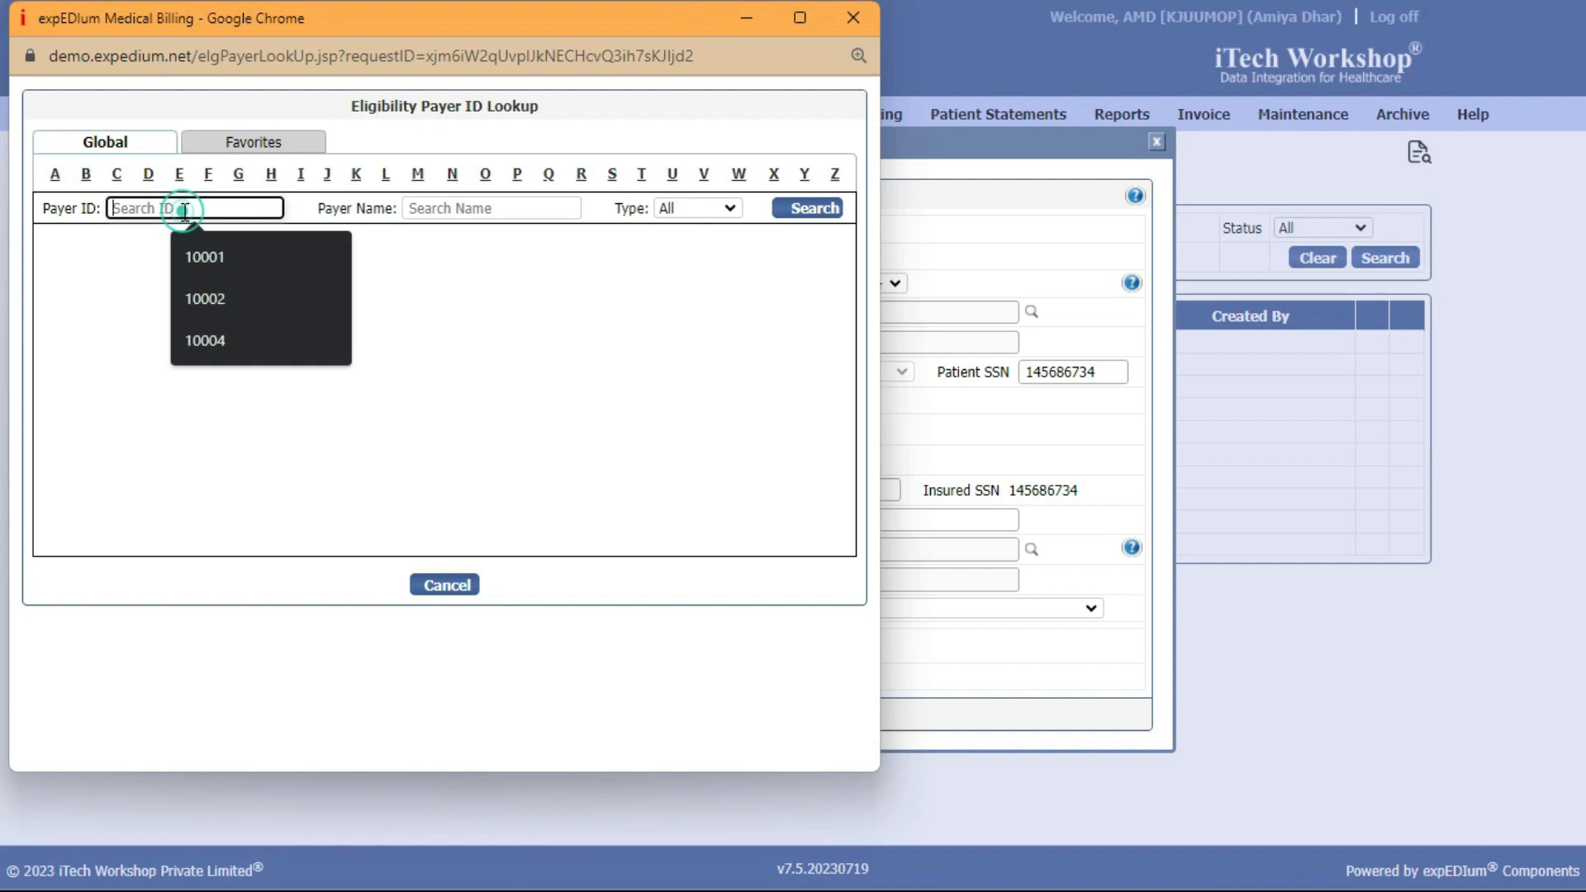
click(220, 340)
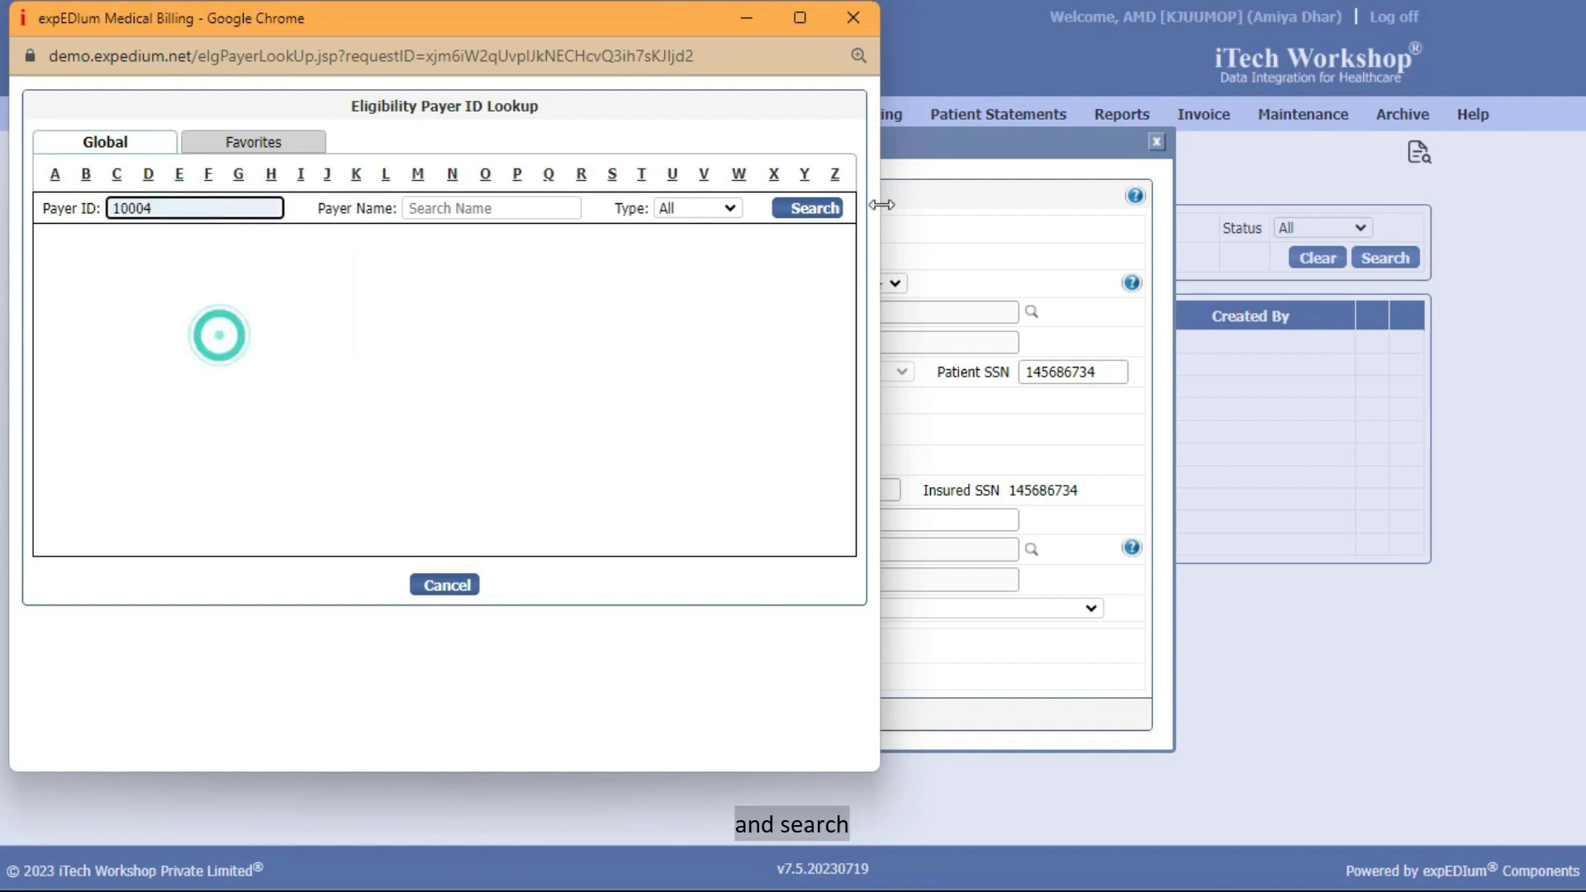
click(816, 208)
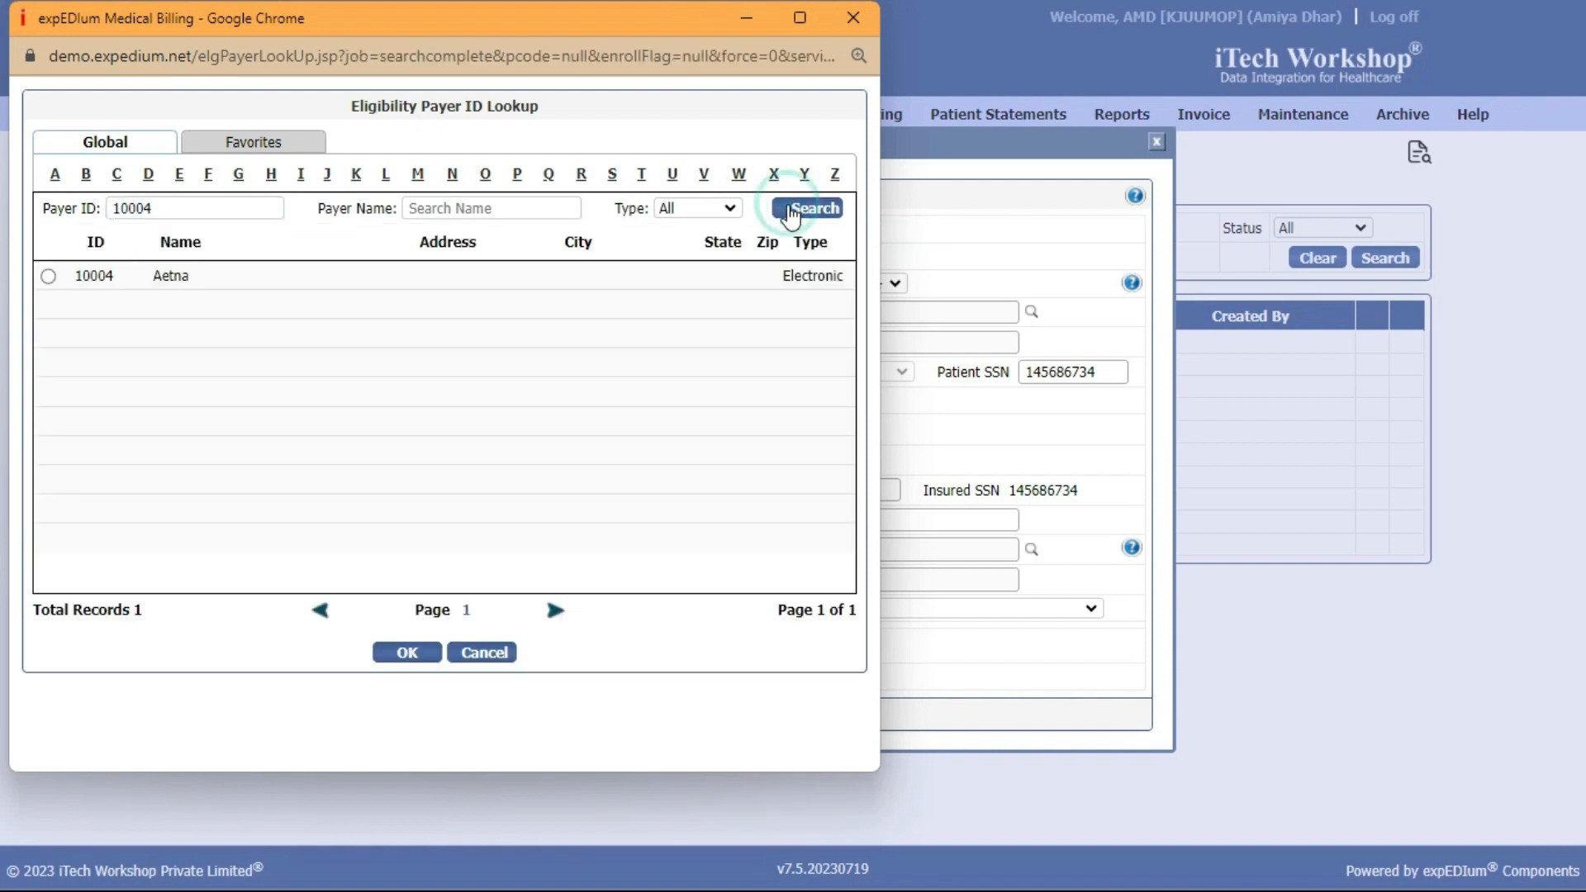
click(48, 276)
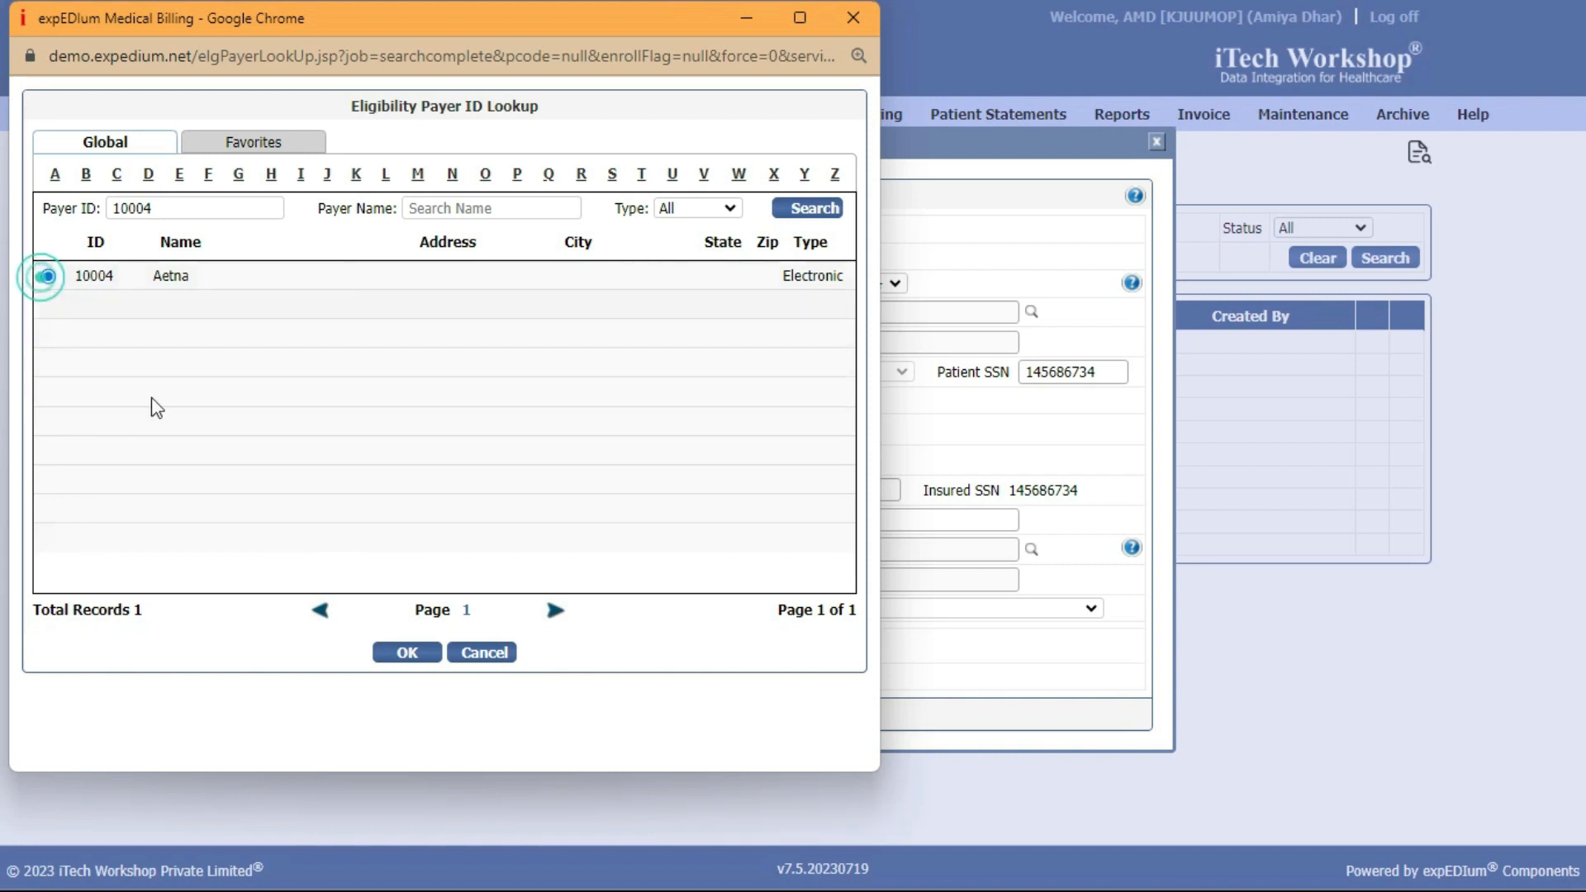
click(409, 654)
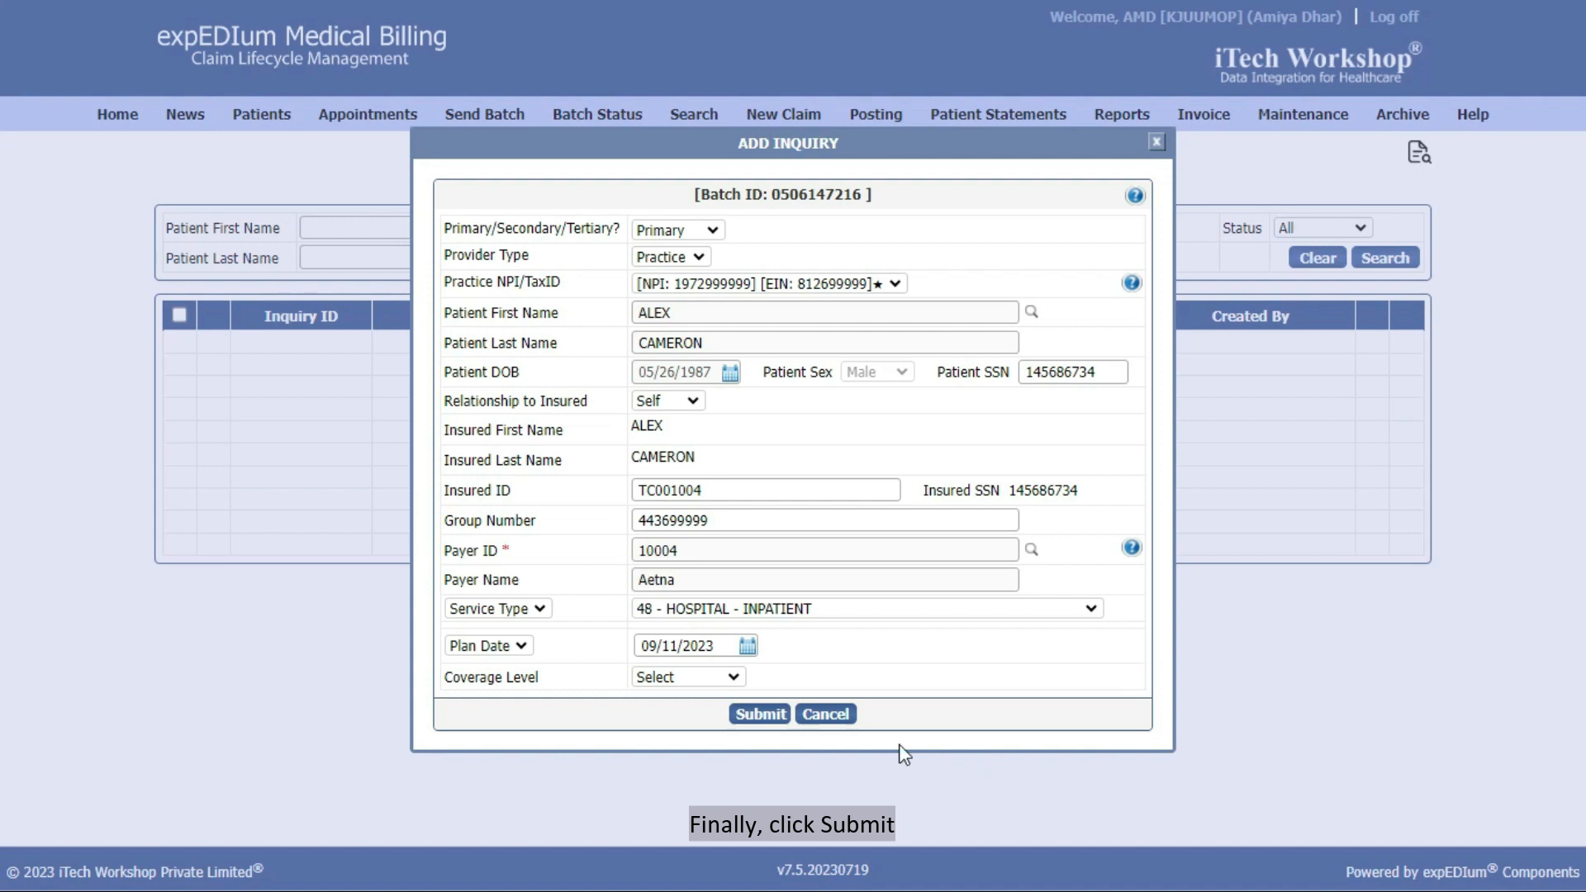
click(760, 715)
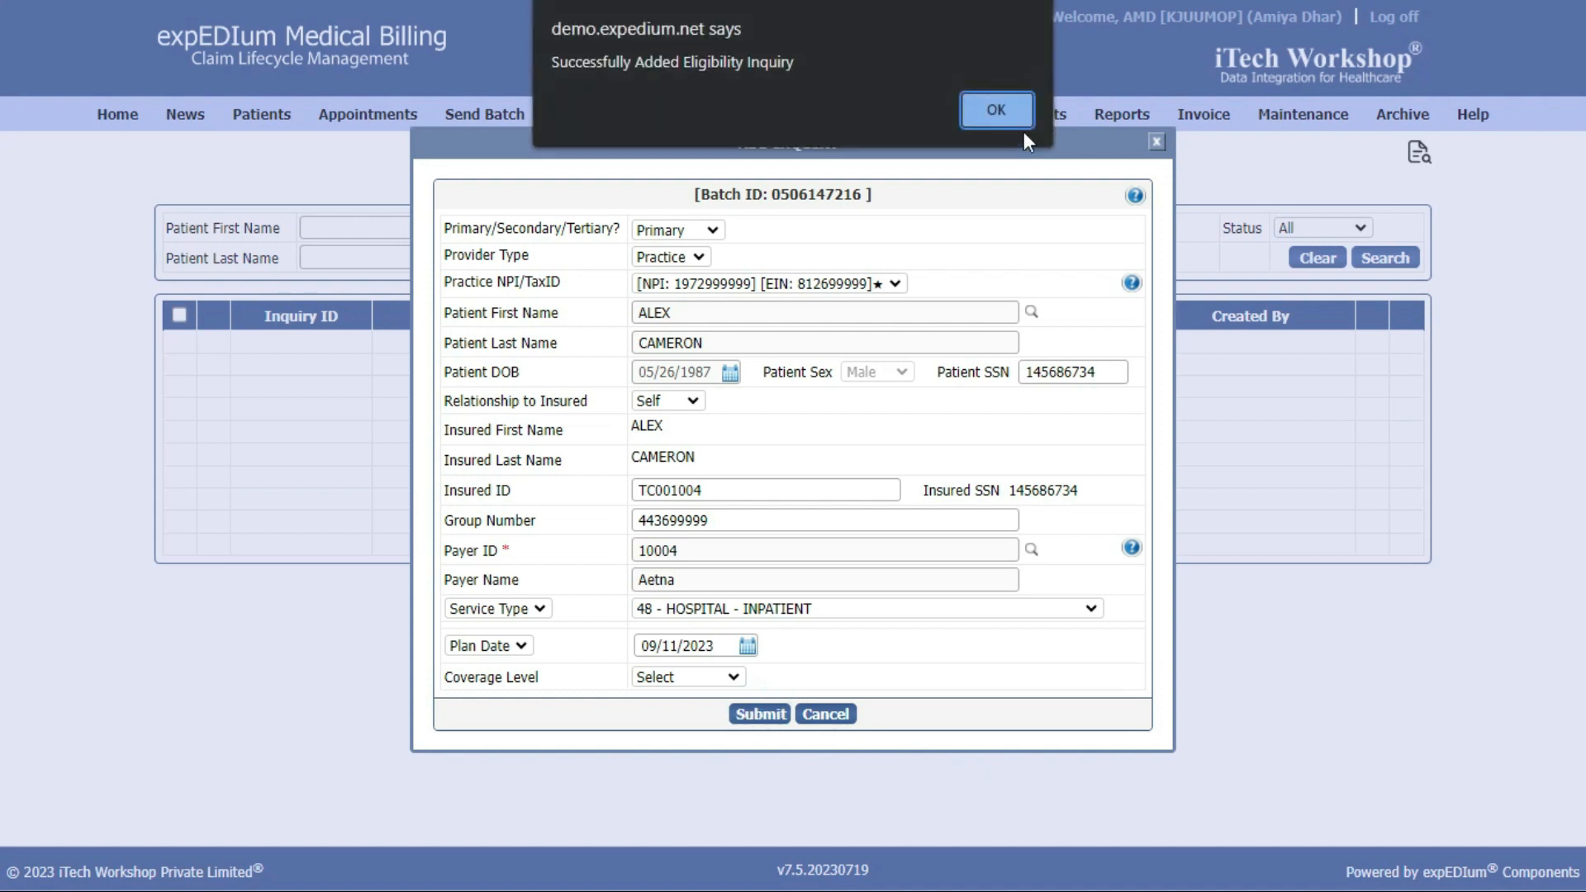
click(1003, 114)
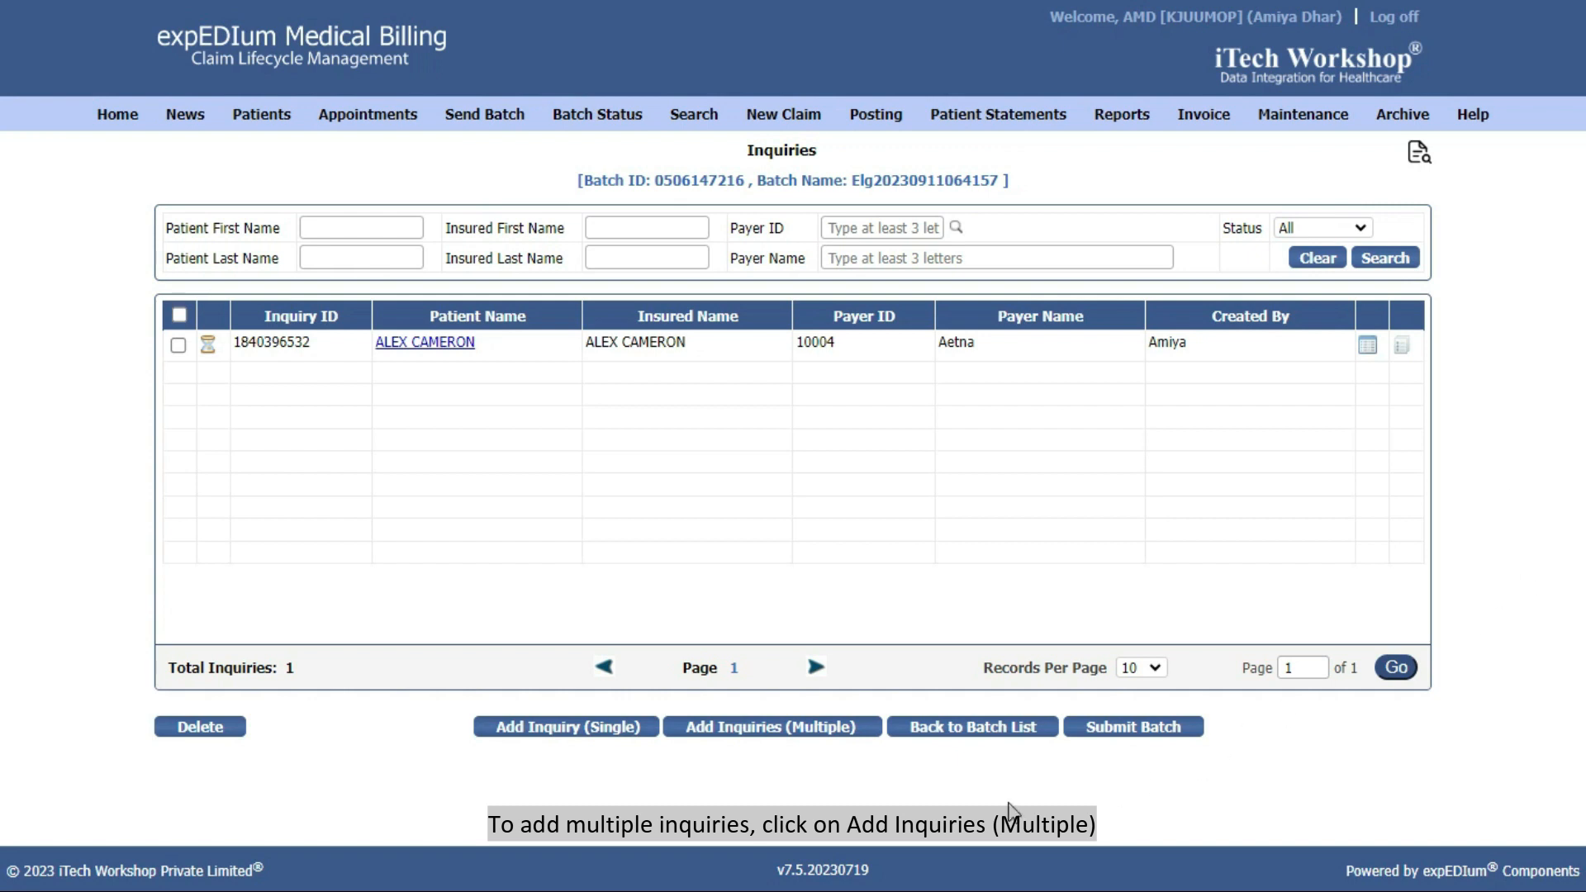
Add multiple inquiries to the batch for the first four patients in the lookup, accepting the default inquiry options
click(787, 737)
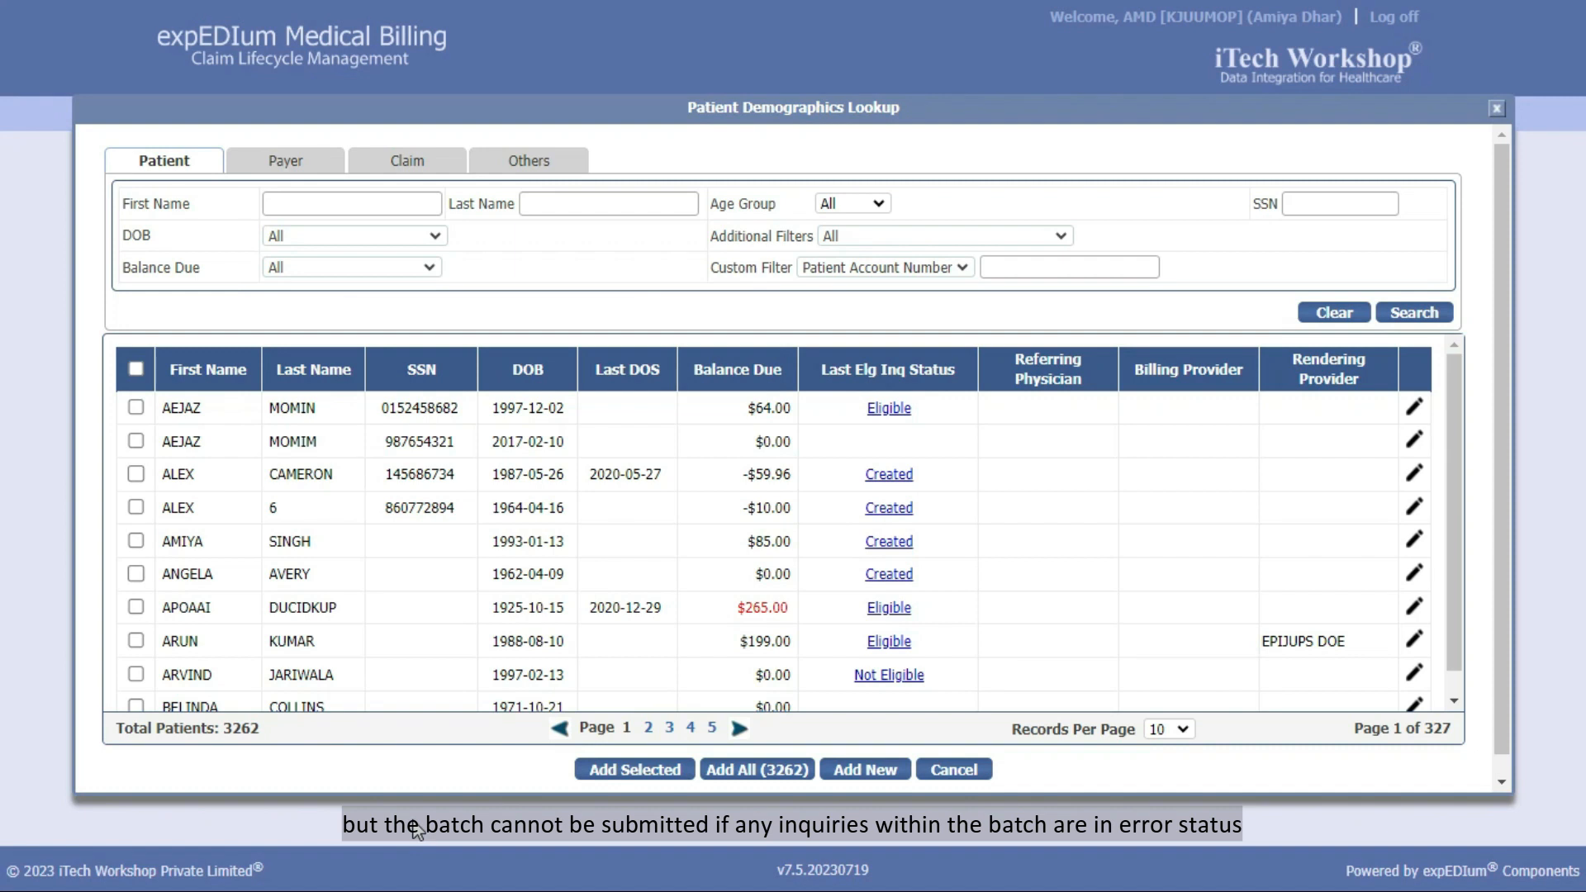
click(135, 407)
click(136, 440)
click(136, 473)
click(135, 507)
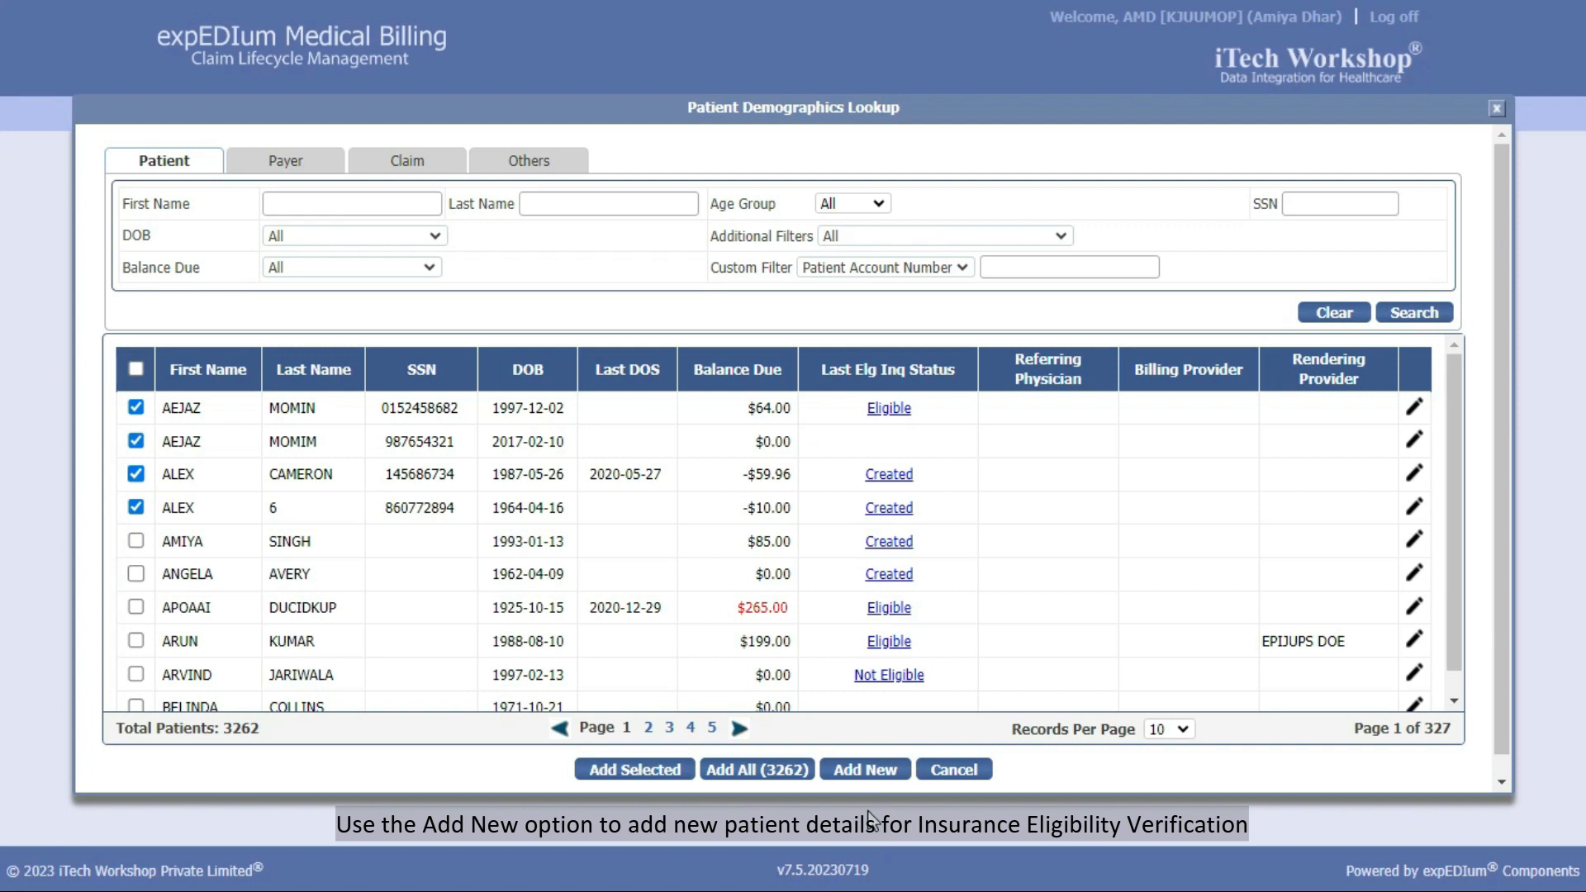
click(862, 770)
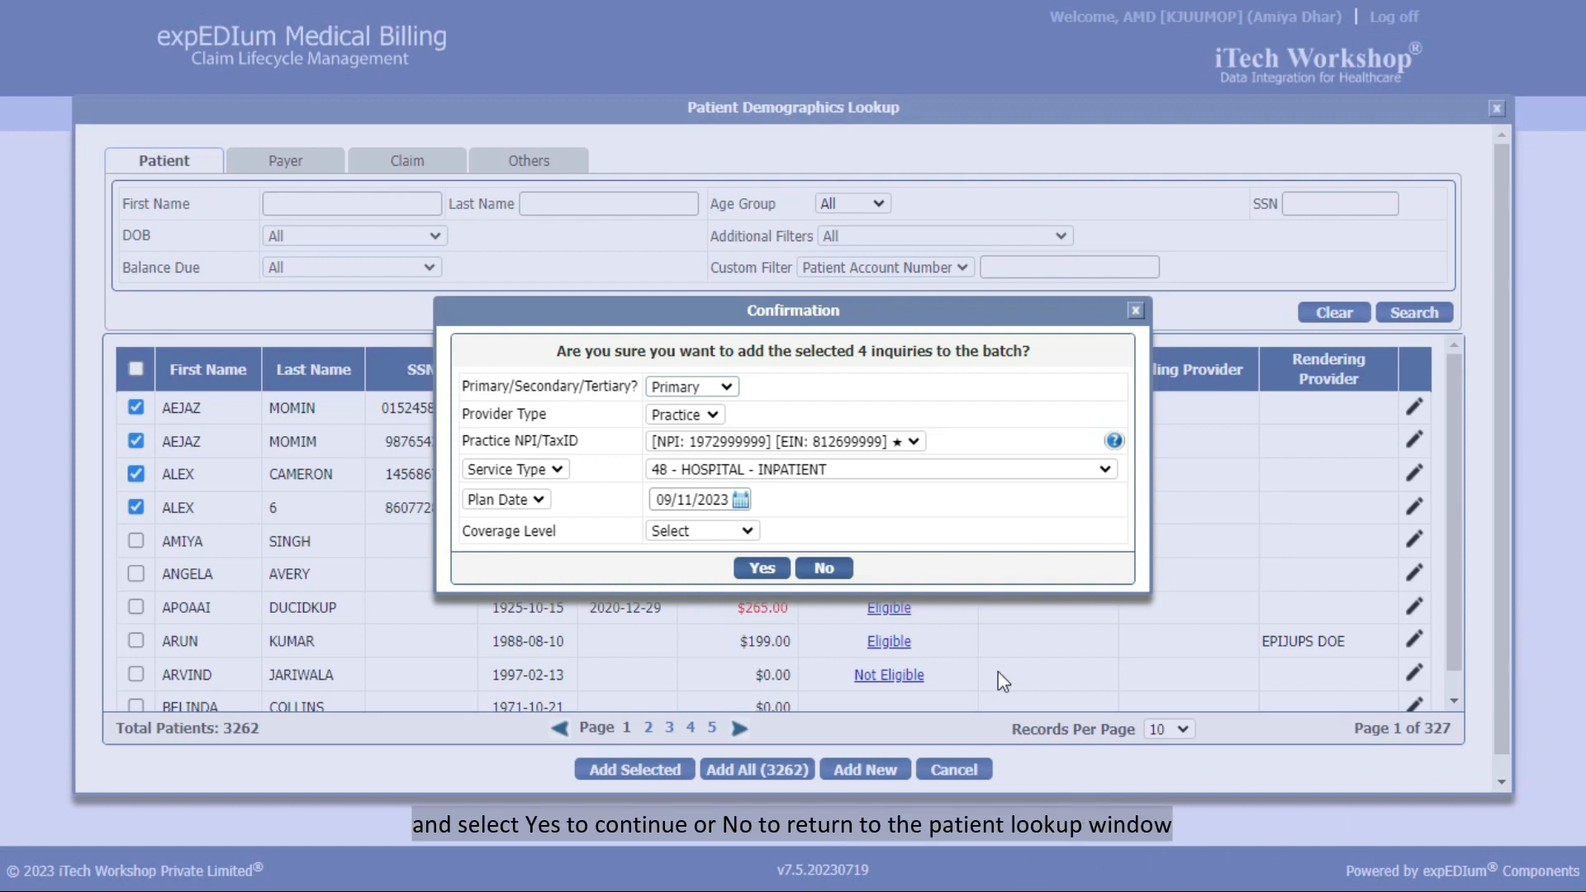
click(762, 568)
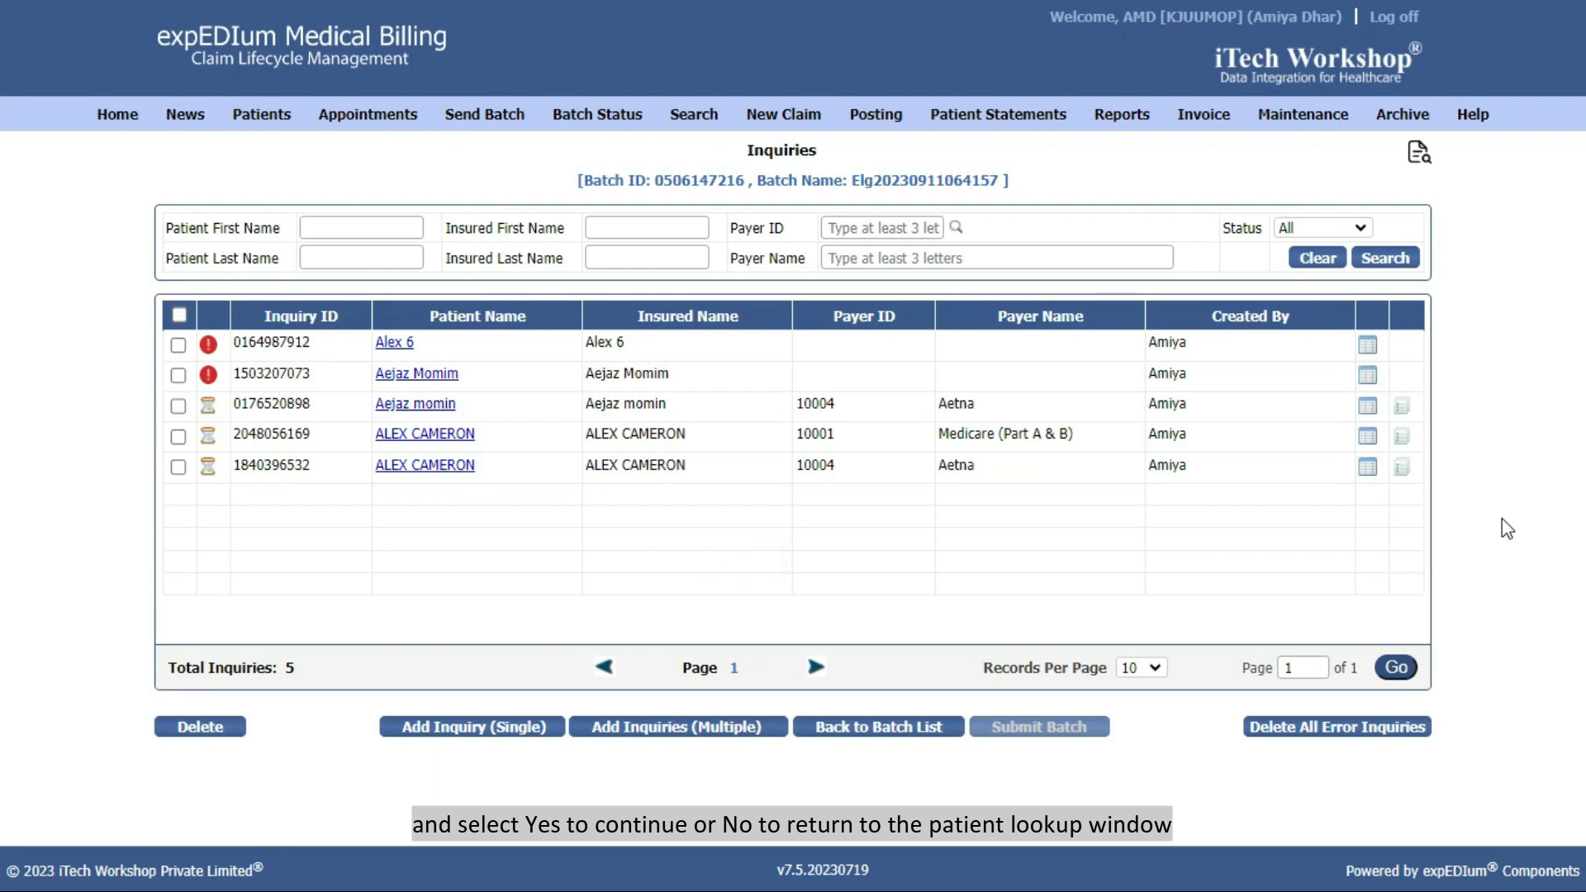
Delete the two inquiries in error status that have no payer from the batch
click(178, 346)
click(177, 375)
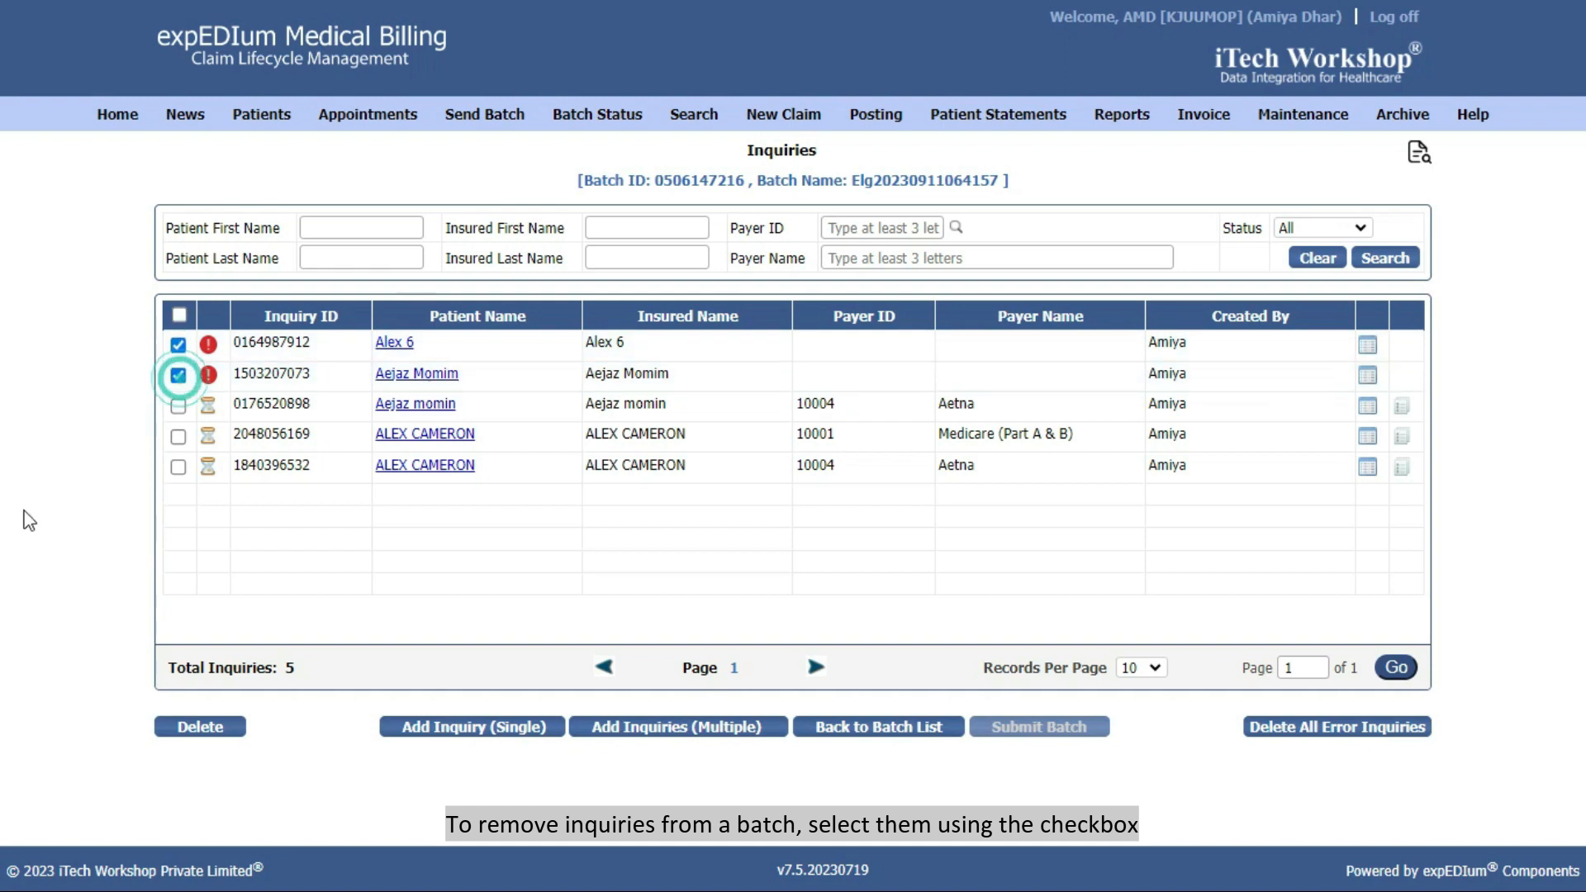
click(190, 730)
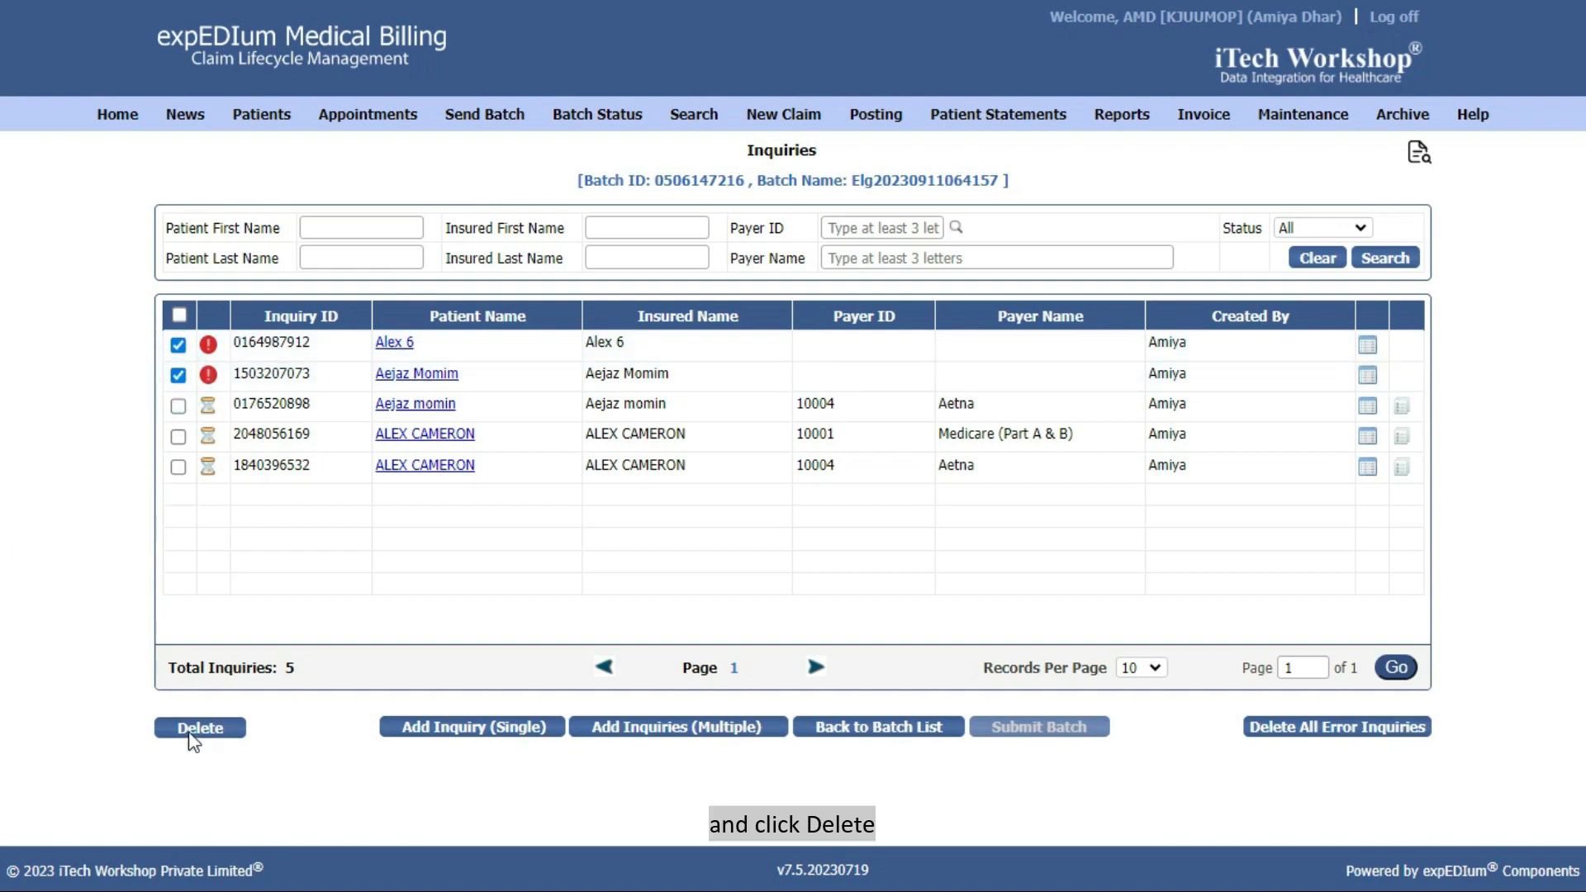
click(758, 502)
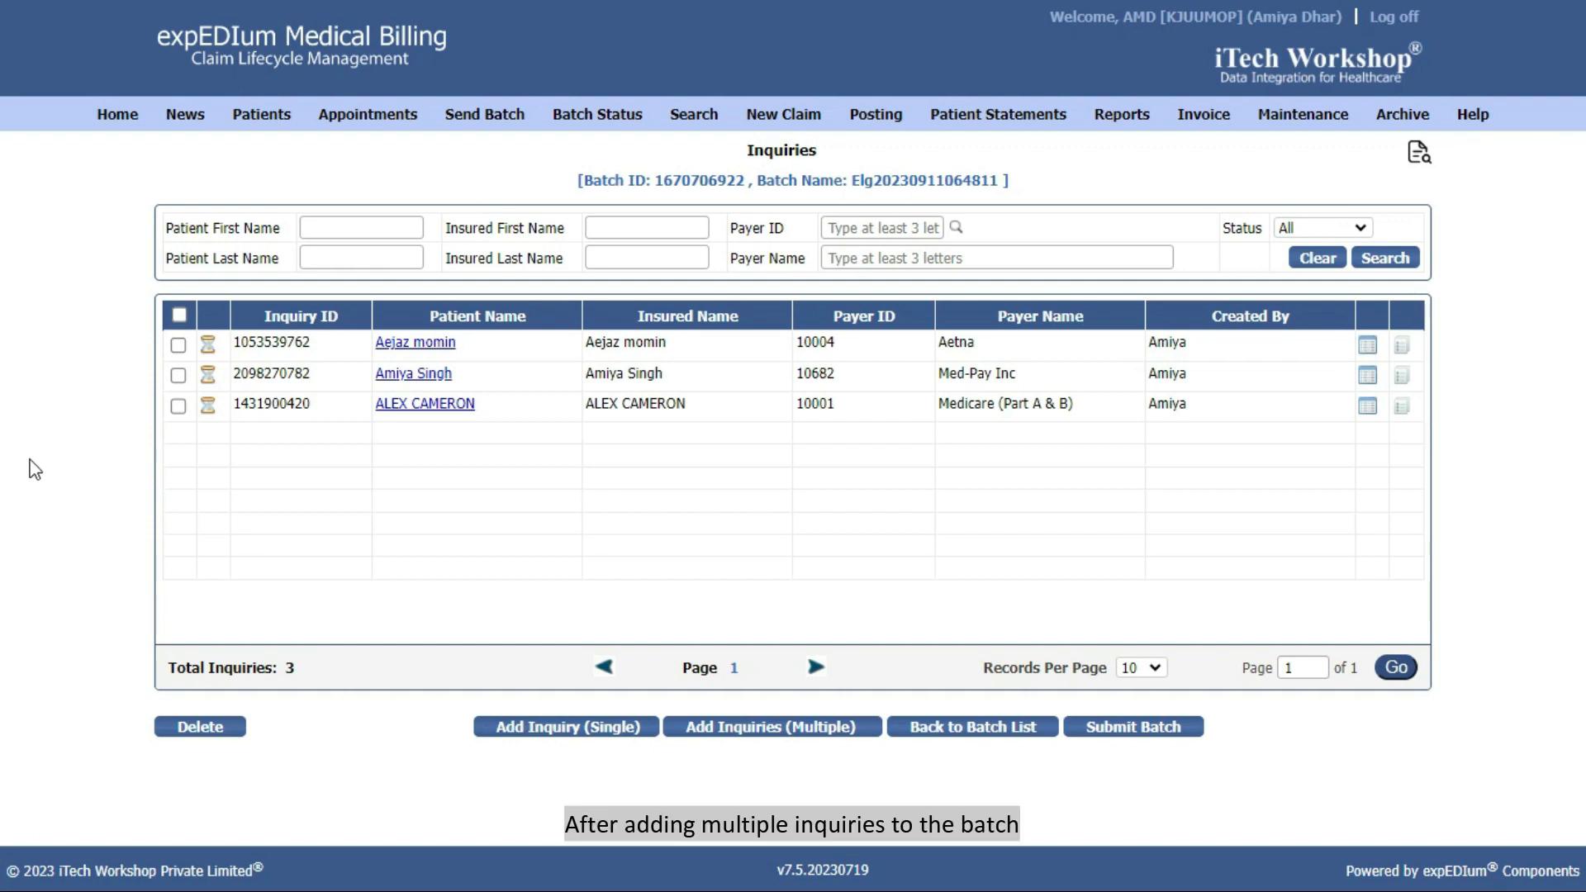
click(177, 313)
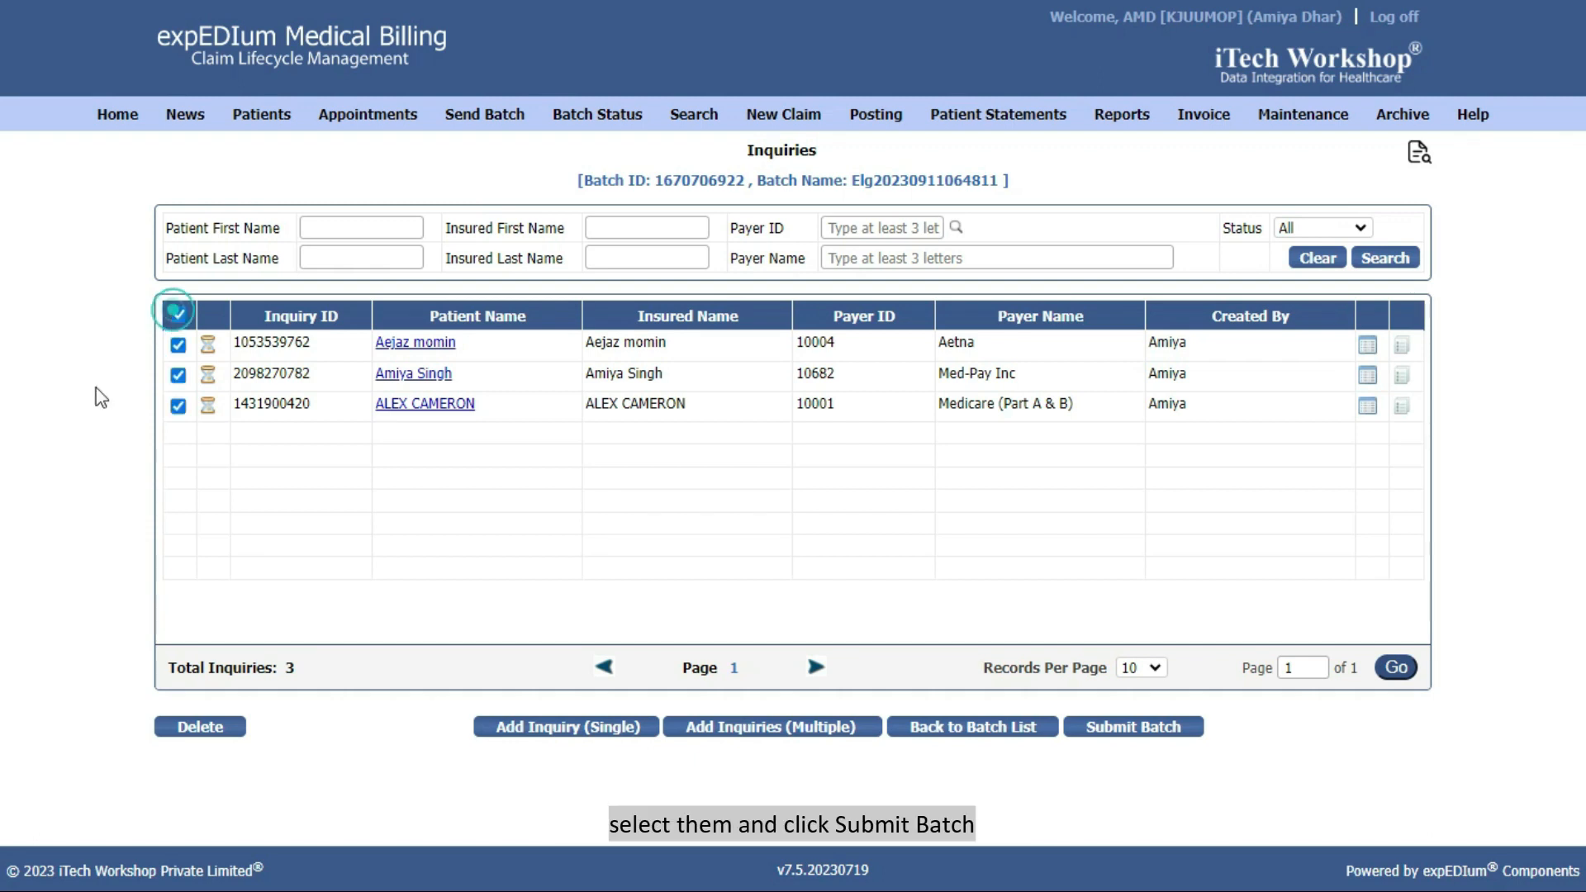
click(1127, 726)
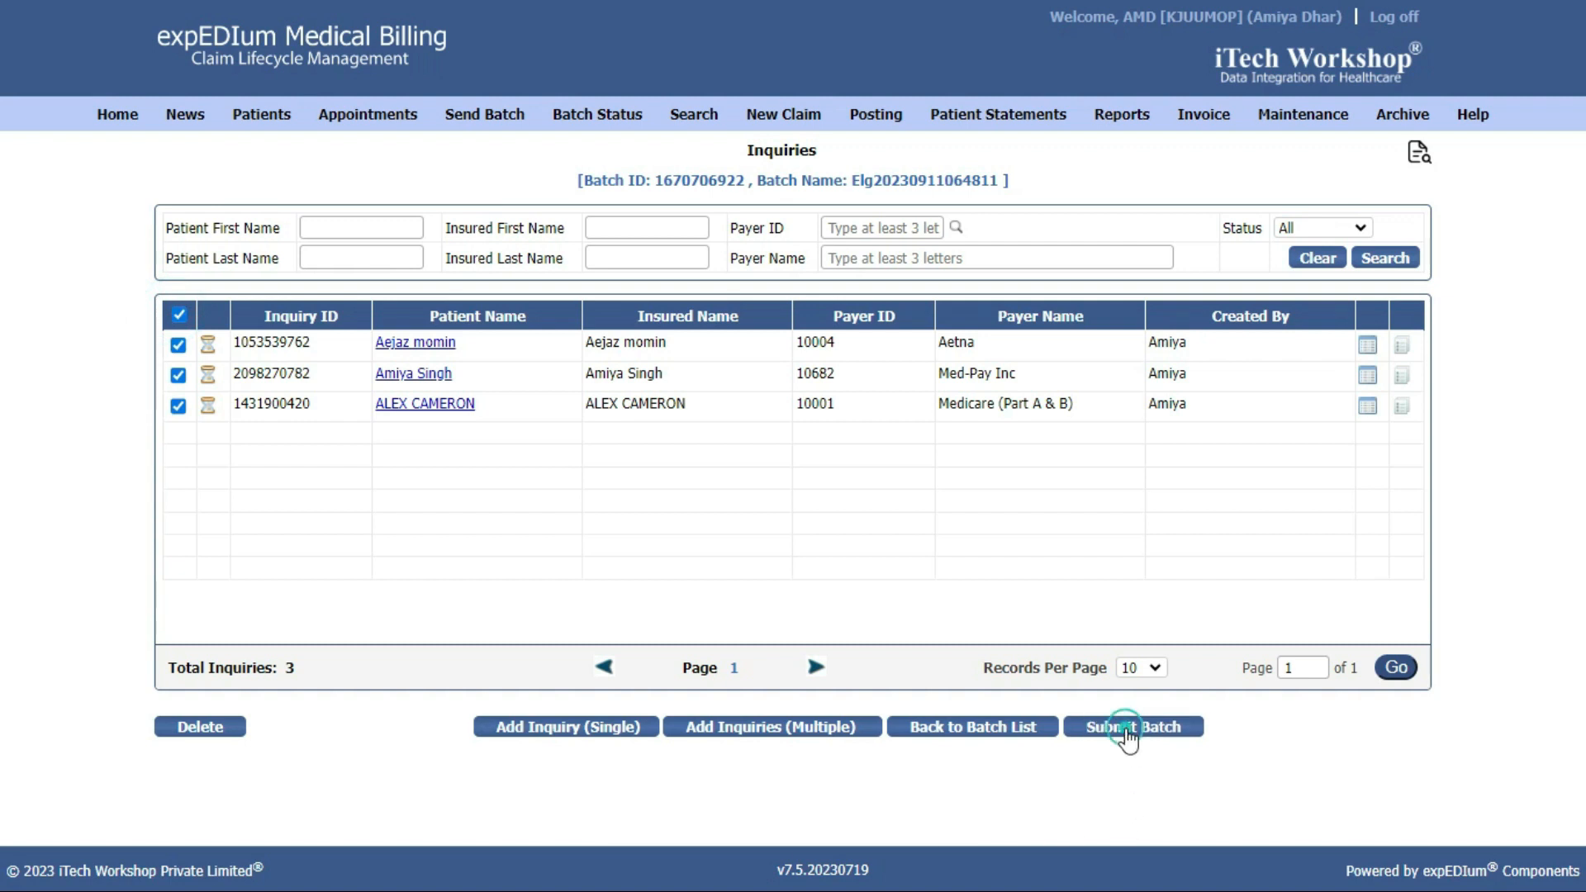
click(1003, 116)
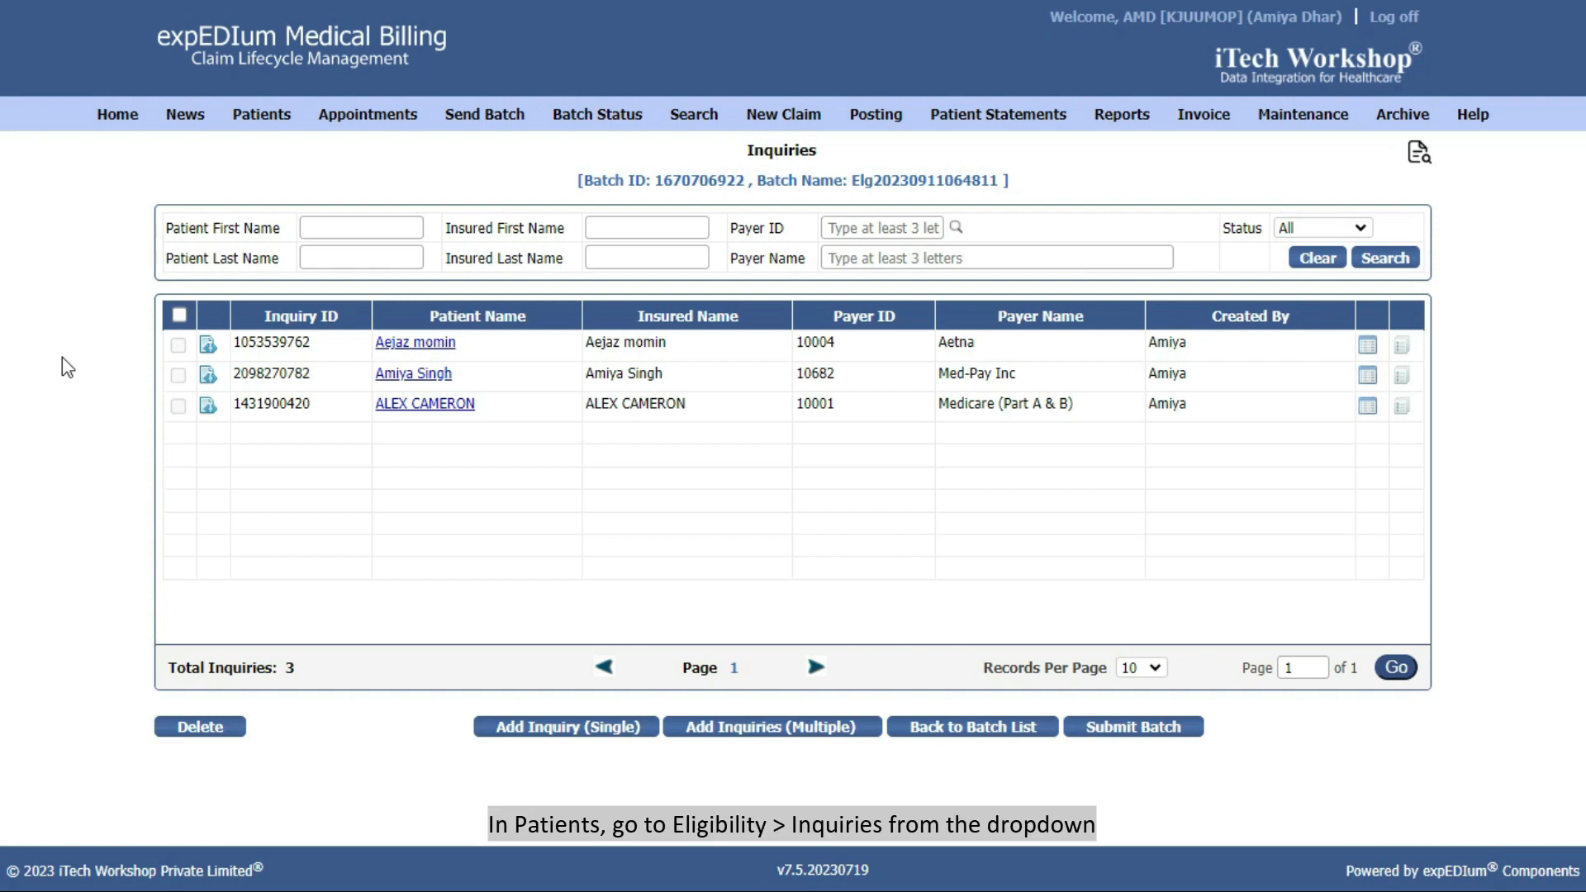
Go to the eligibility inquiries list, review the first patient's eligibility history, and view that inquiry's request details
mouse_move(261, 116)
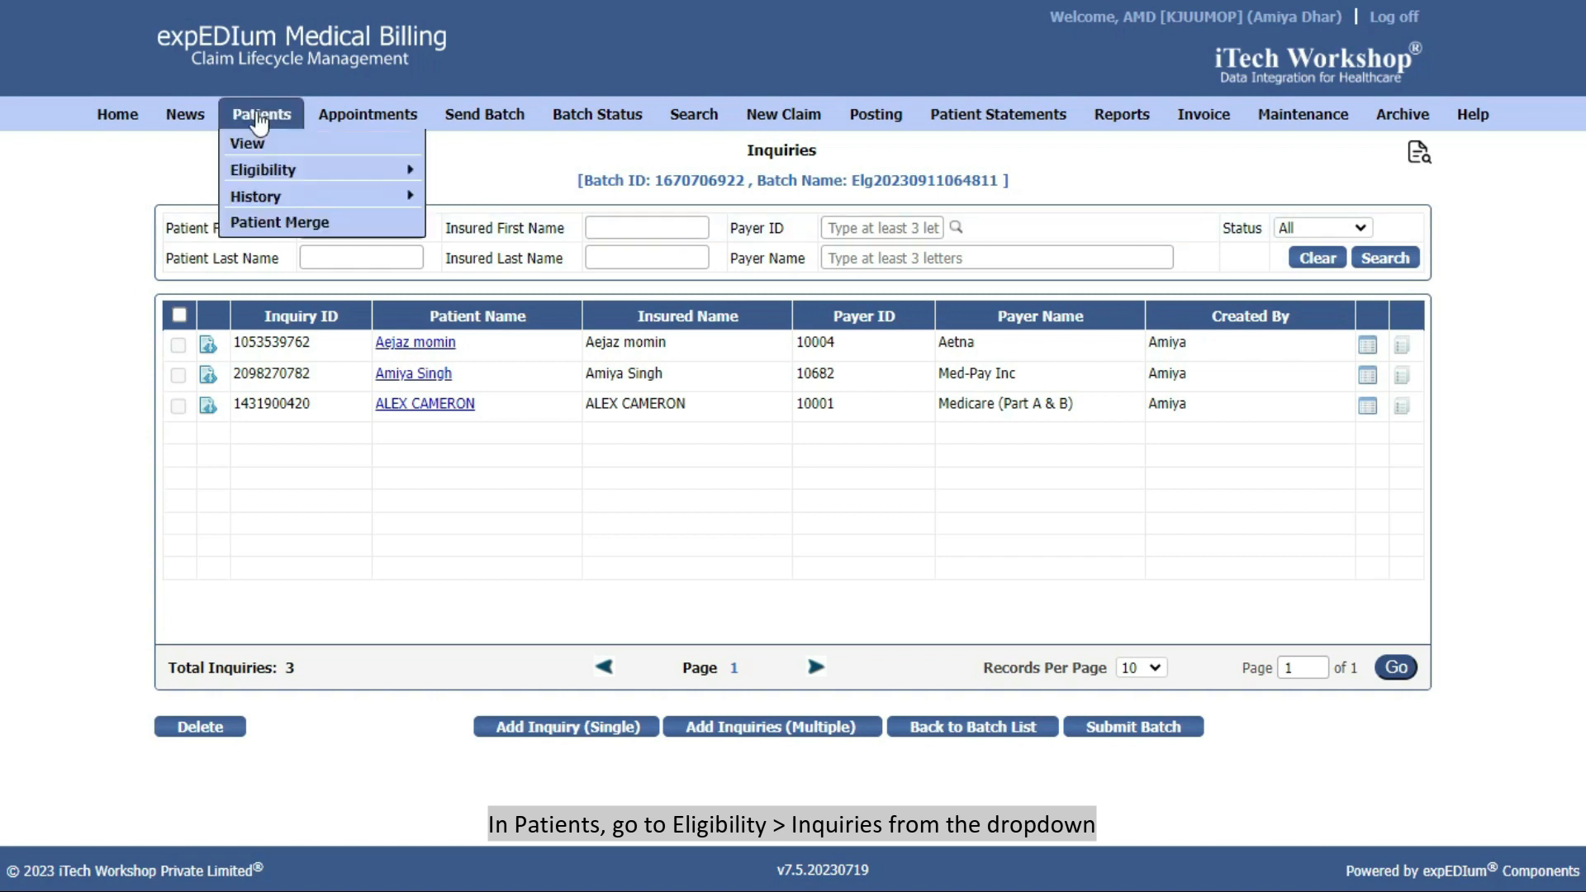
mouse_move(262, 170)
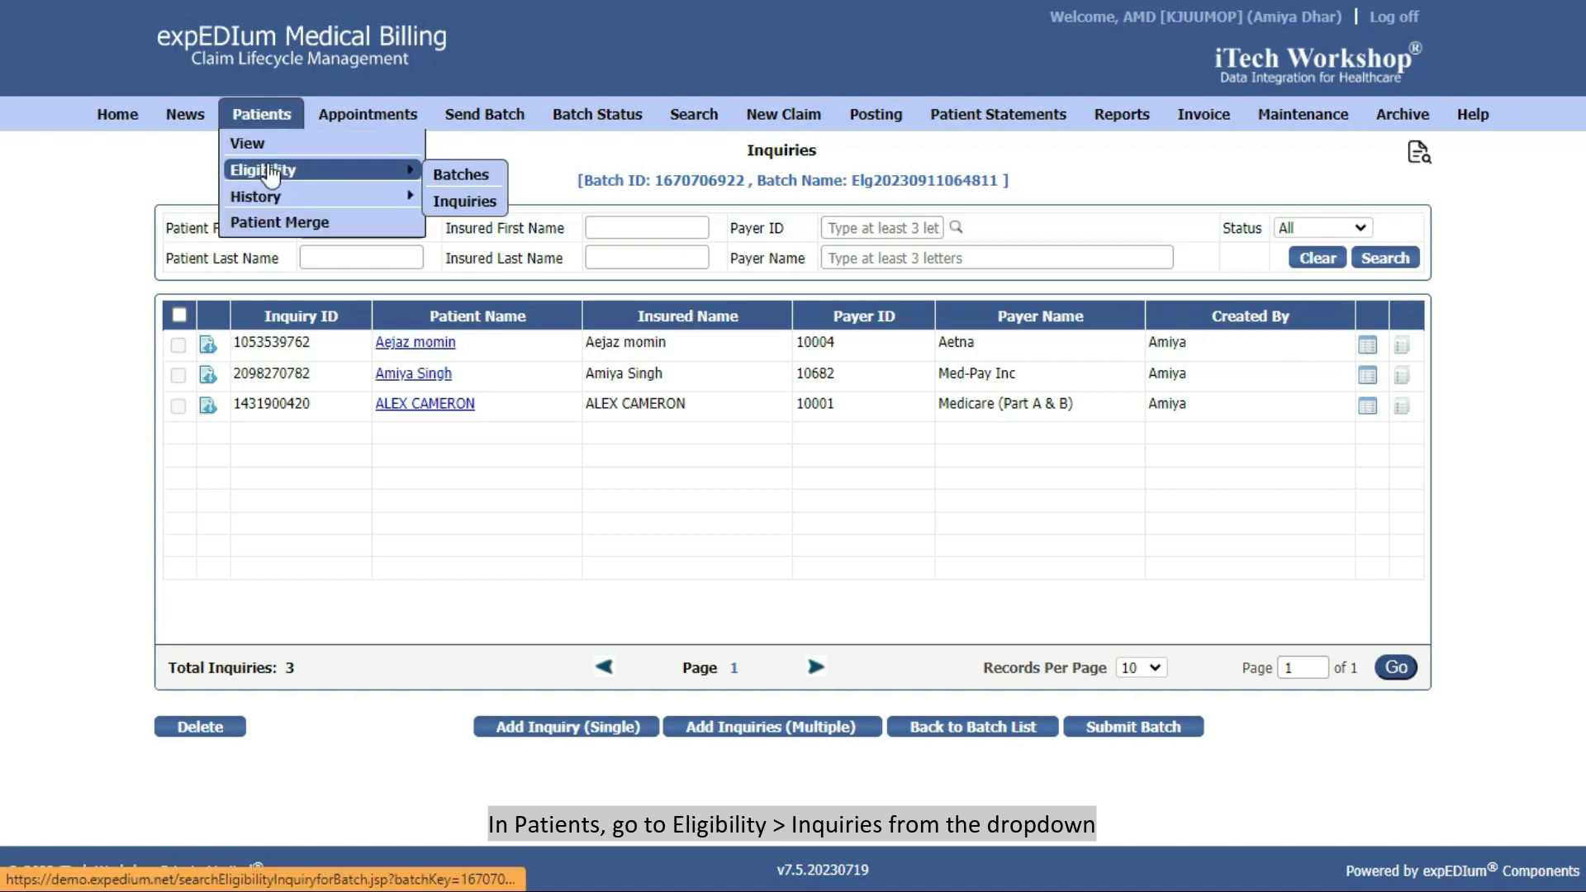
click(463, 206)
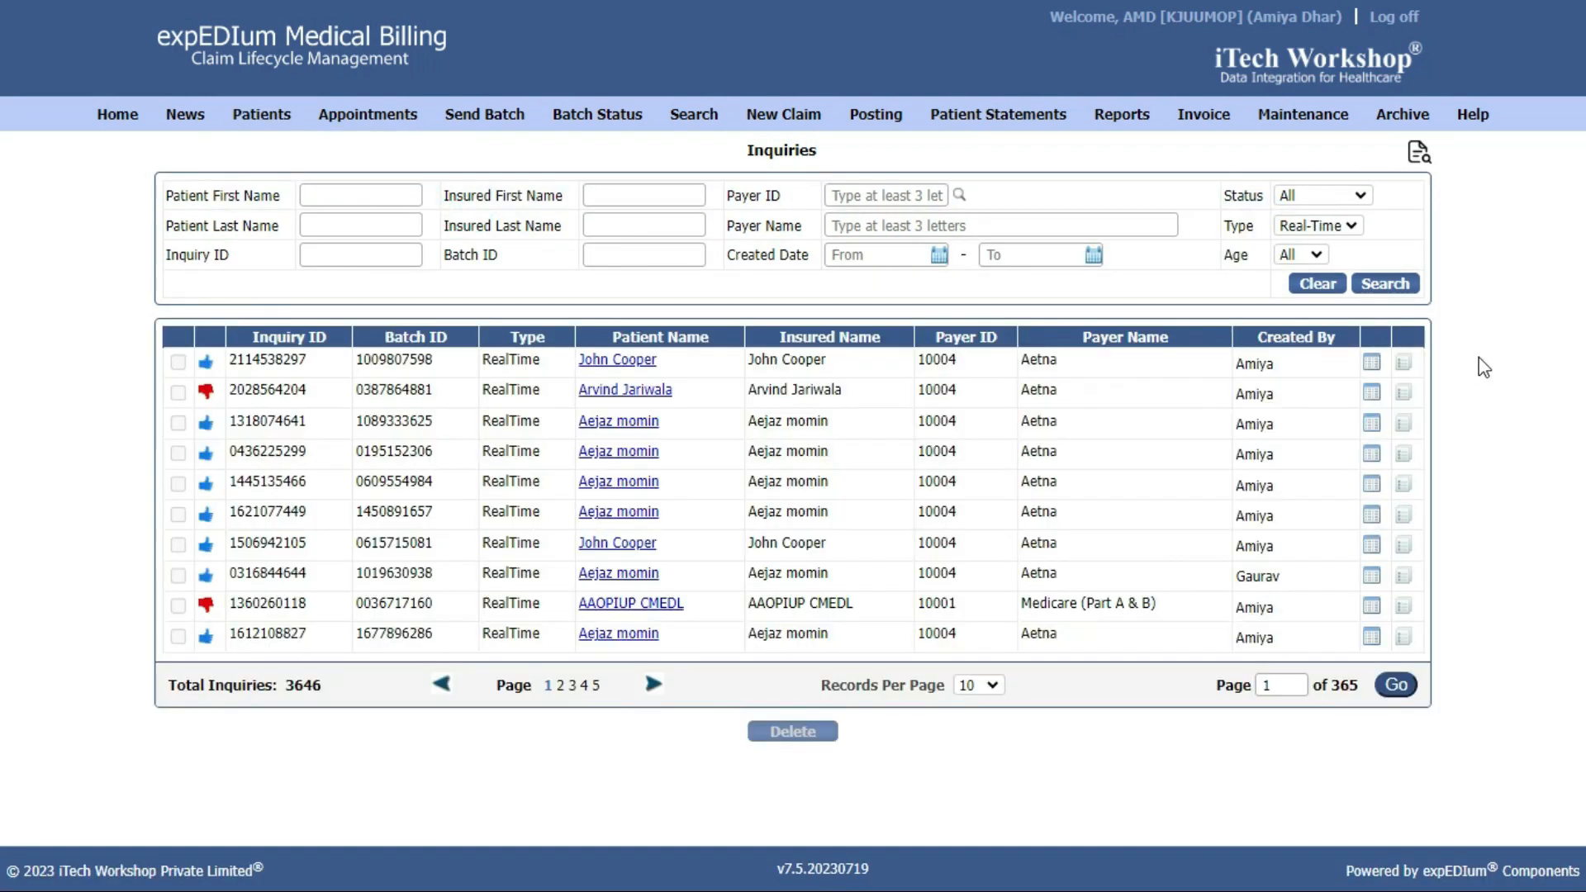
click(617, 361)
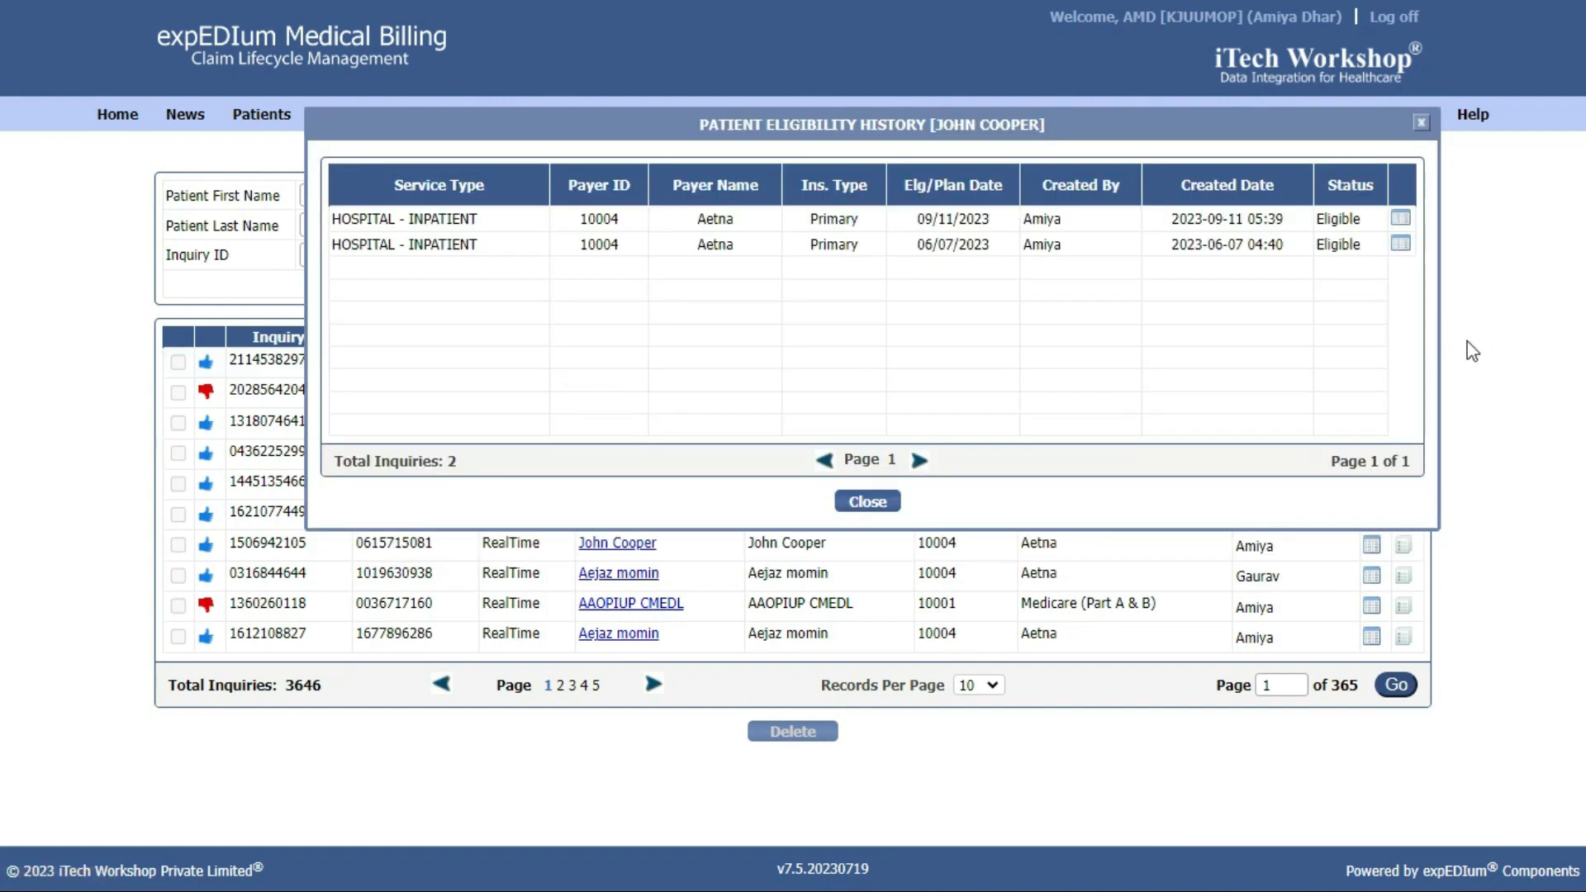
click(1421, 123)
mouse_move(1444, 145)
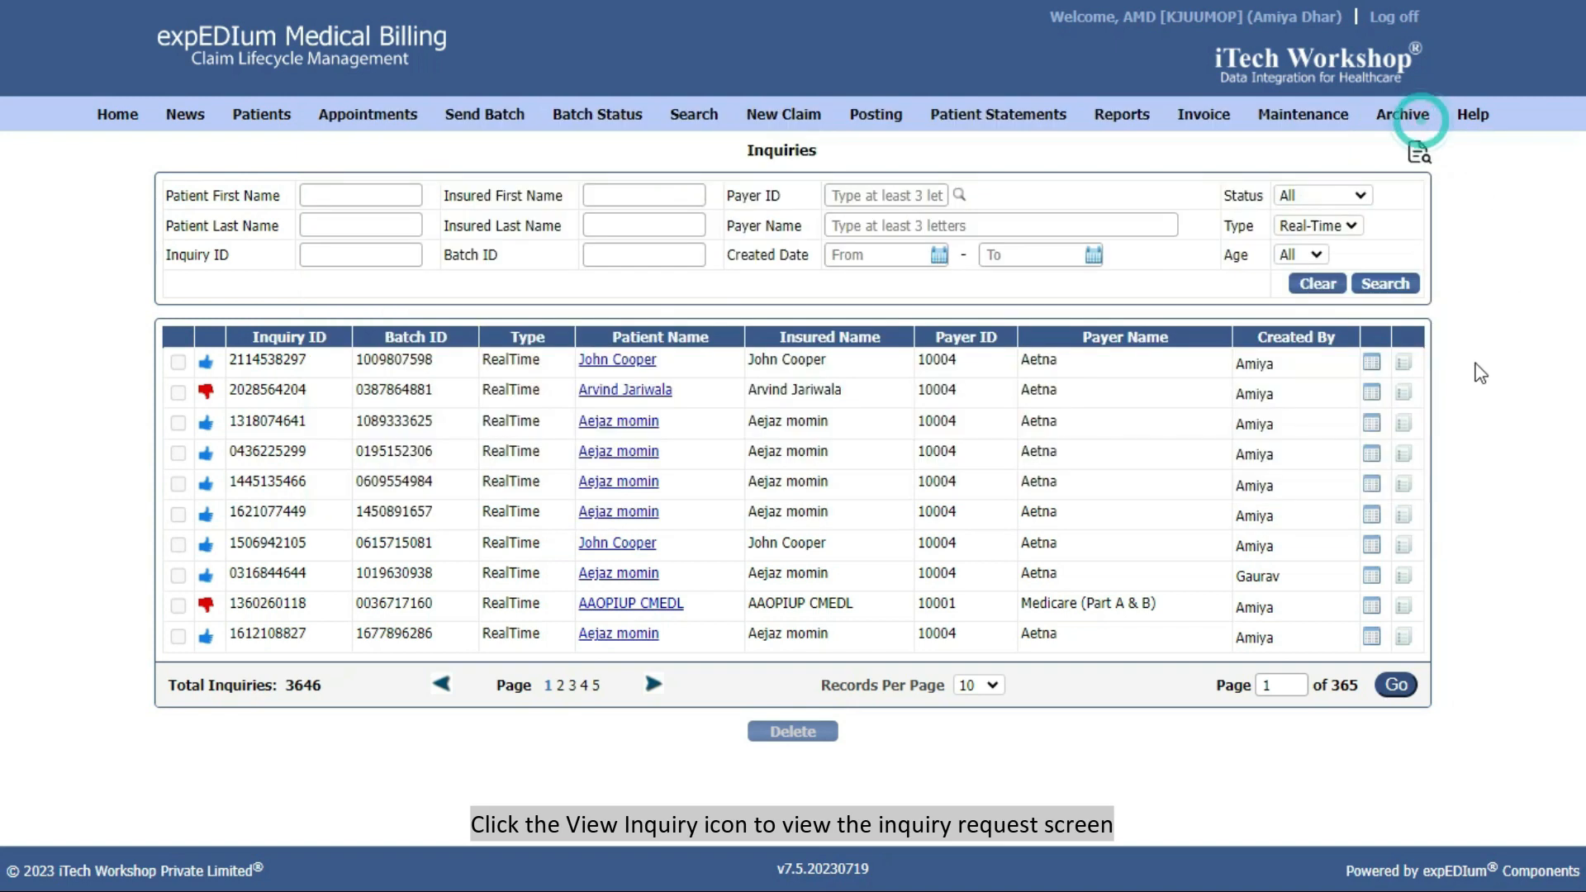
click(1374, 364)
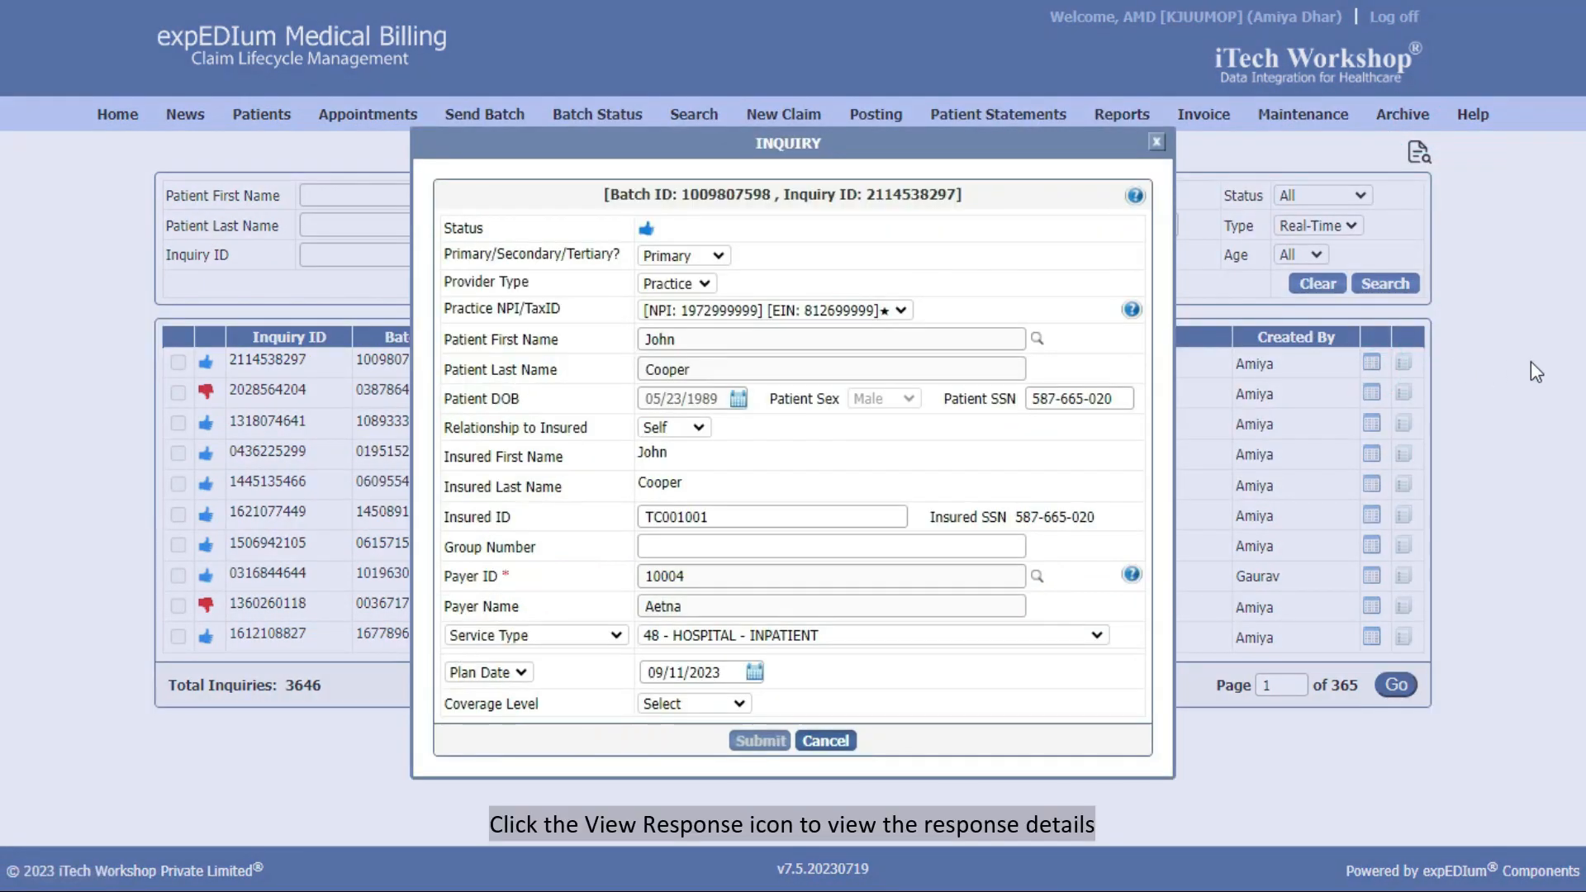
Close the request details, view the response details of the first inquiry in the list, and close them again
click(1156, 142)
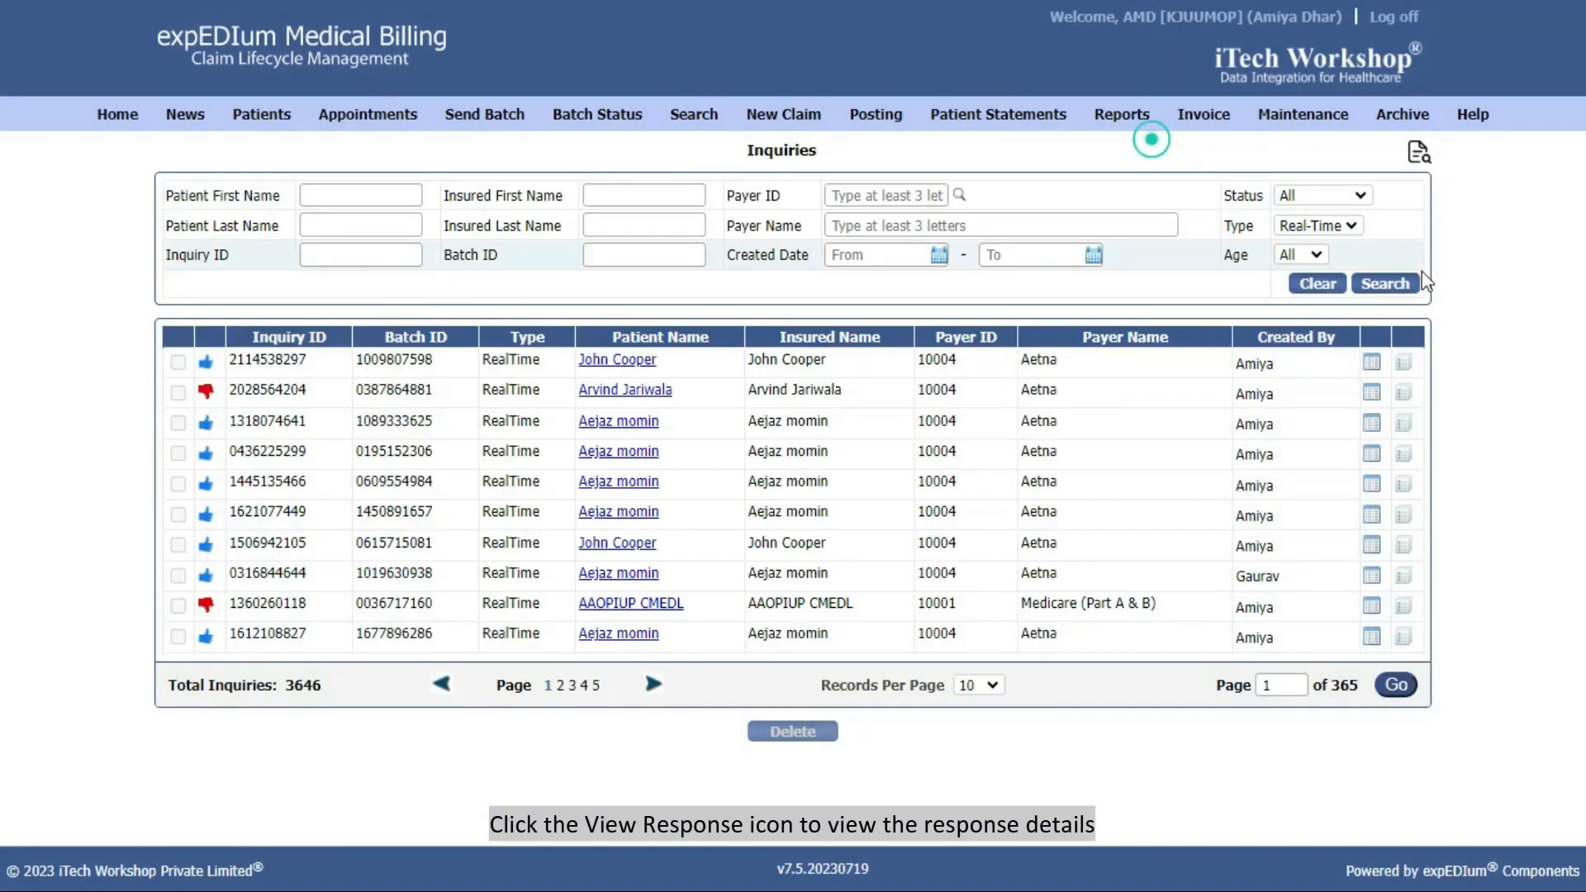
click(1402, 360)
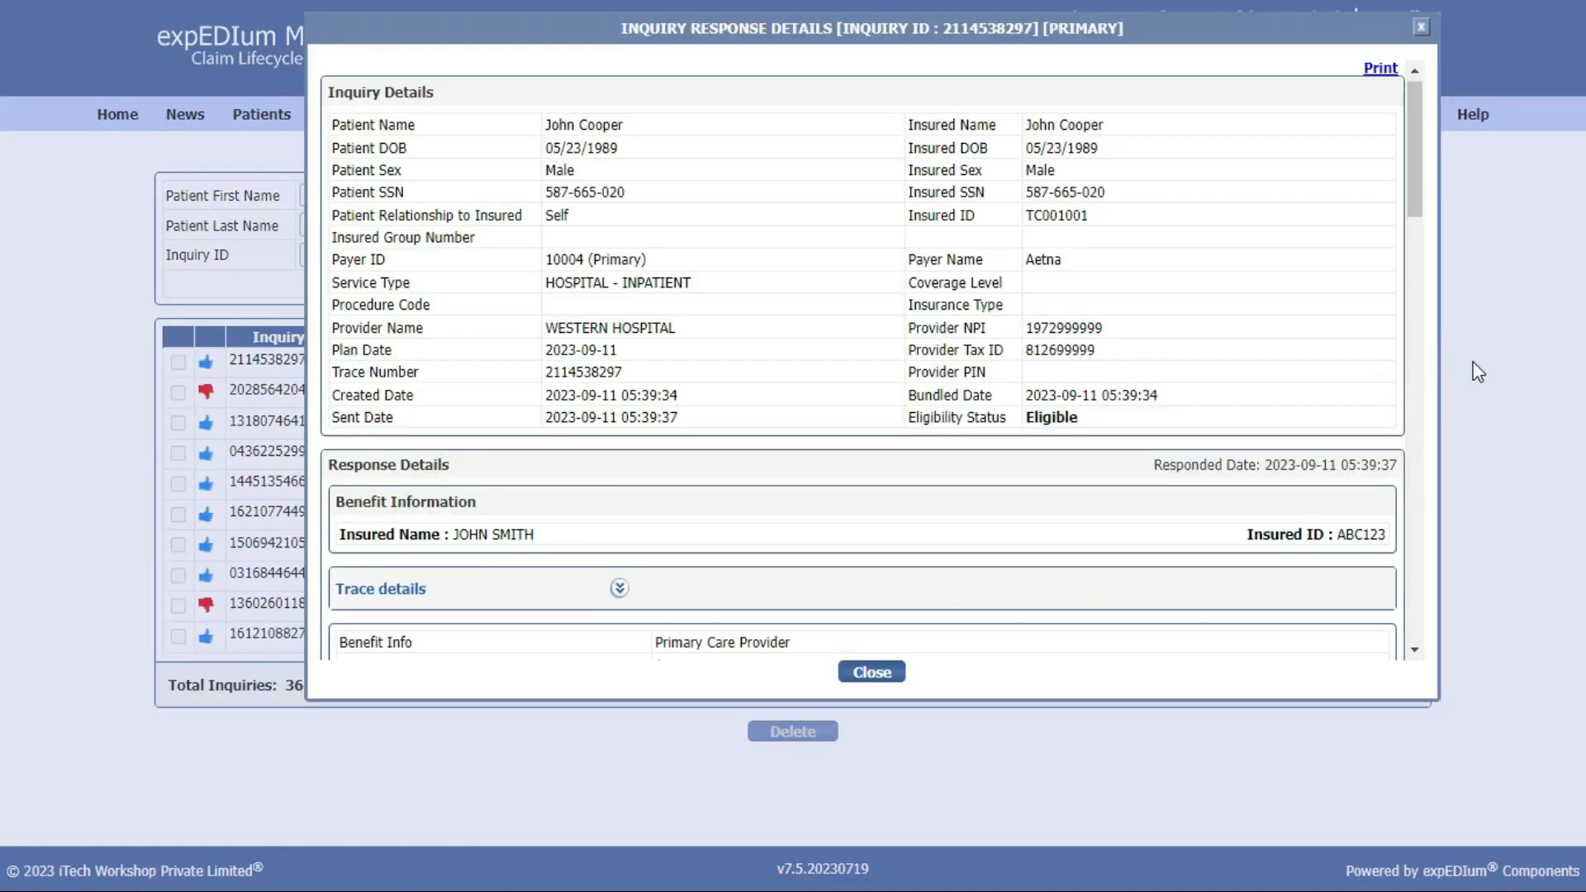
click(1421, 27)
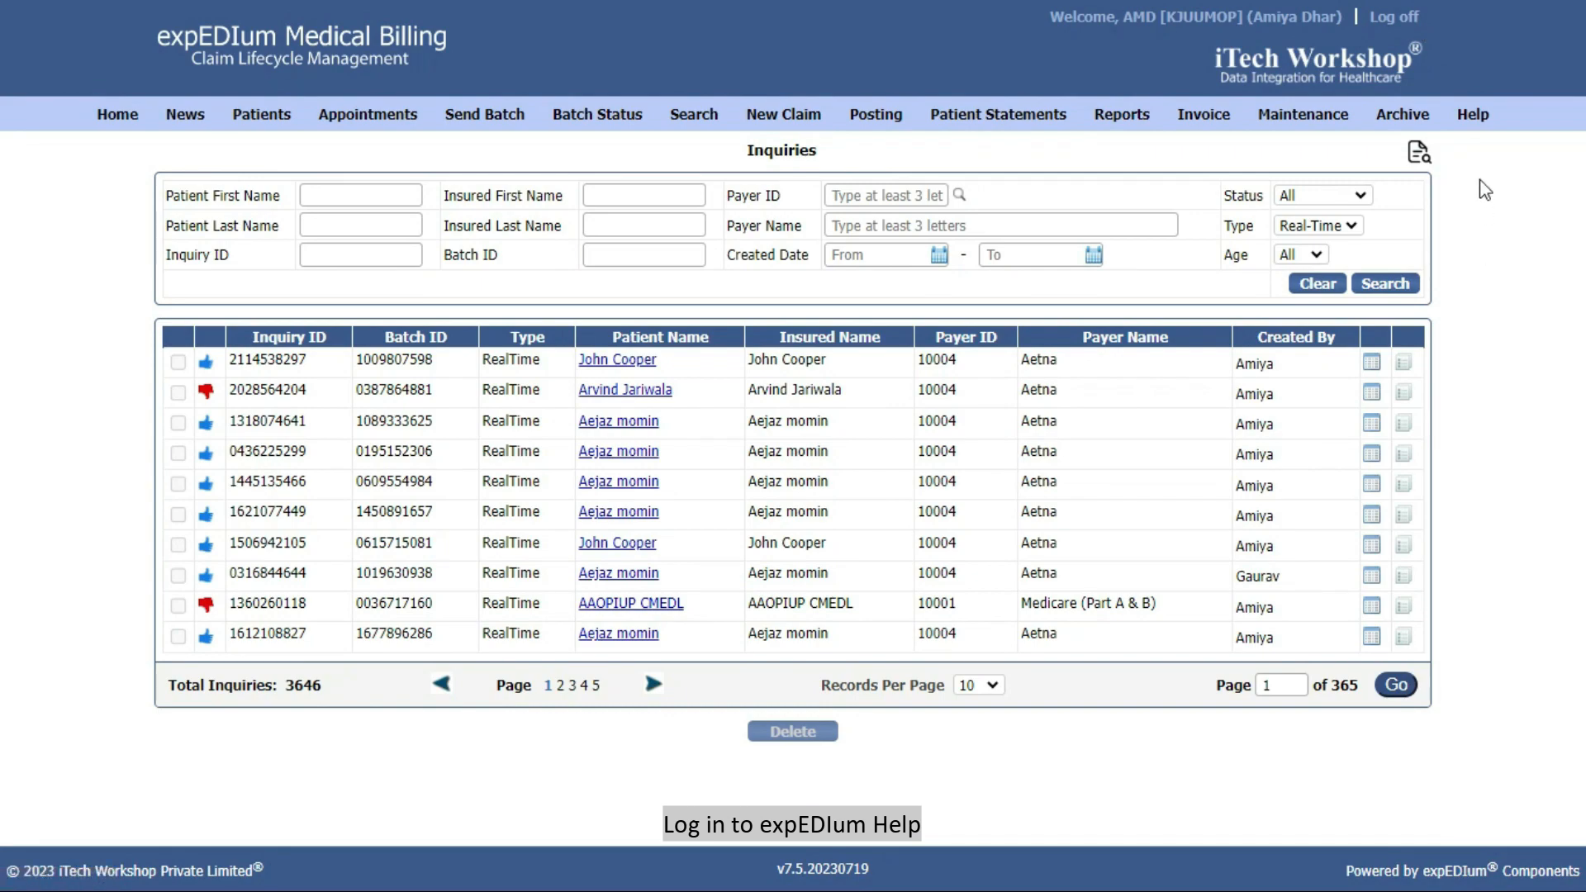
Switch to expEDIum Help, sign in, and open topics 3.21 Real Time Mode and 3.22 Batch Mode in Chapter 3 of the user manual
mouse_move(1466, 116)
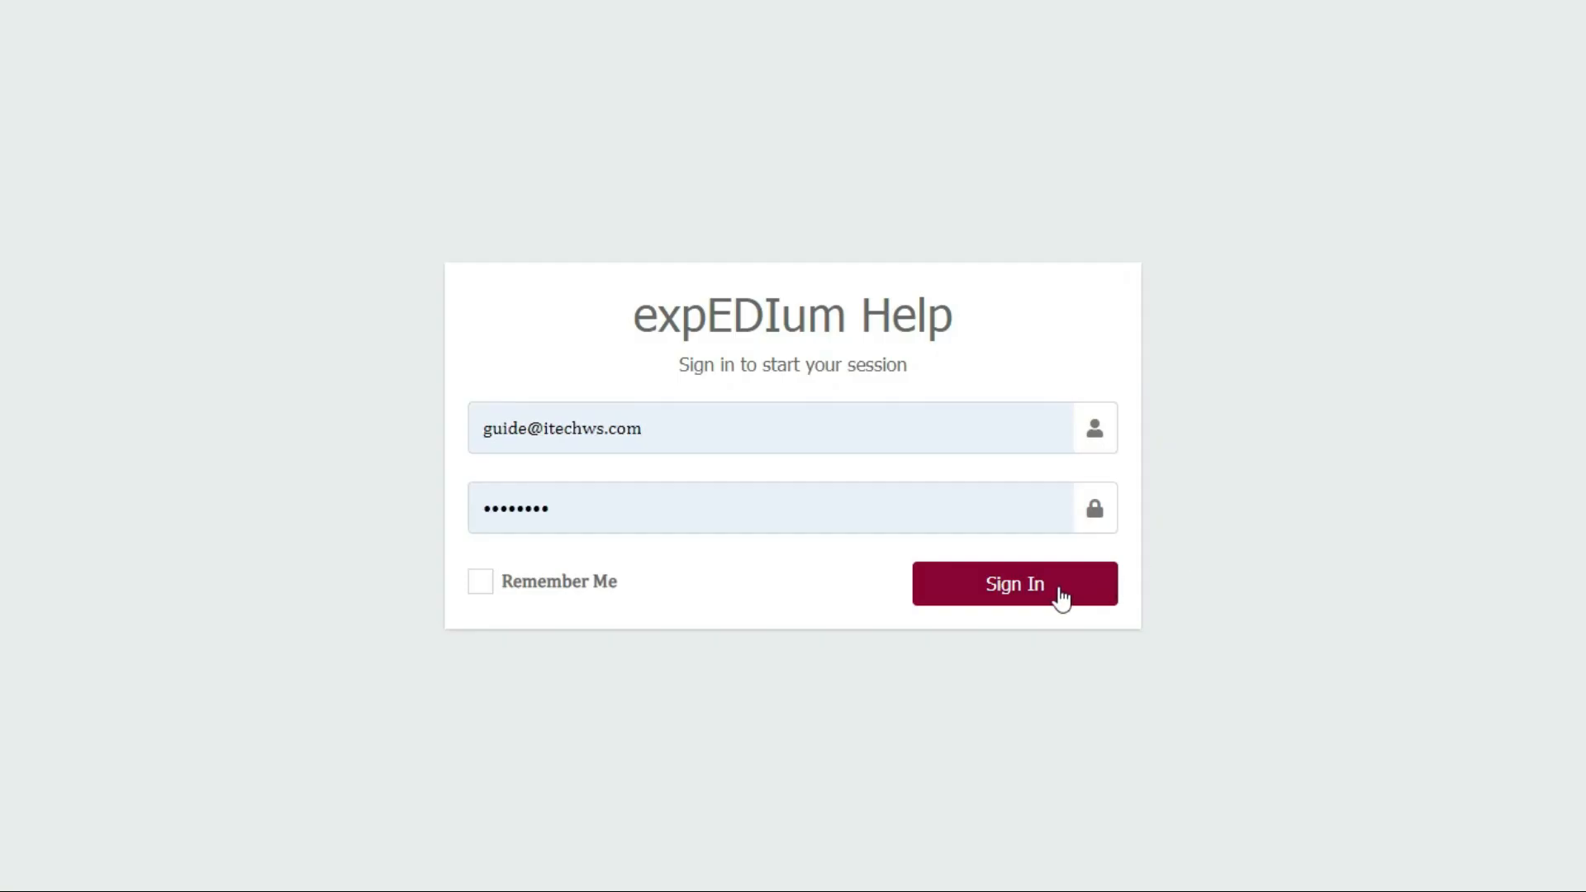
click(1060, 587)
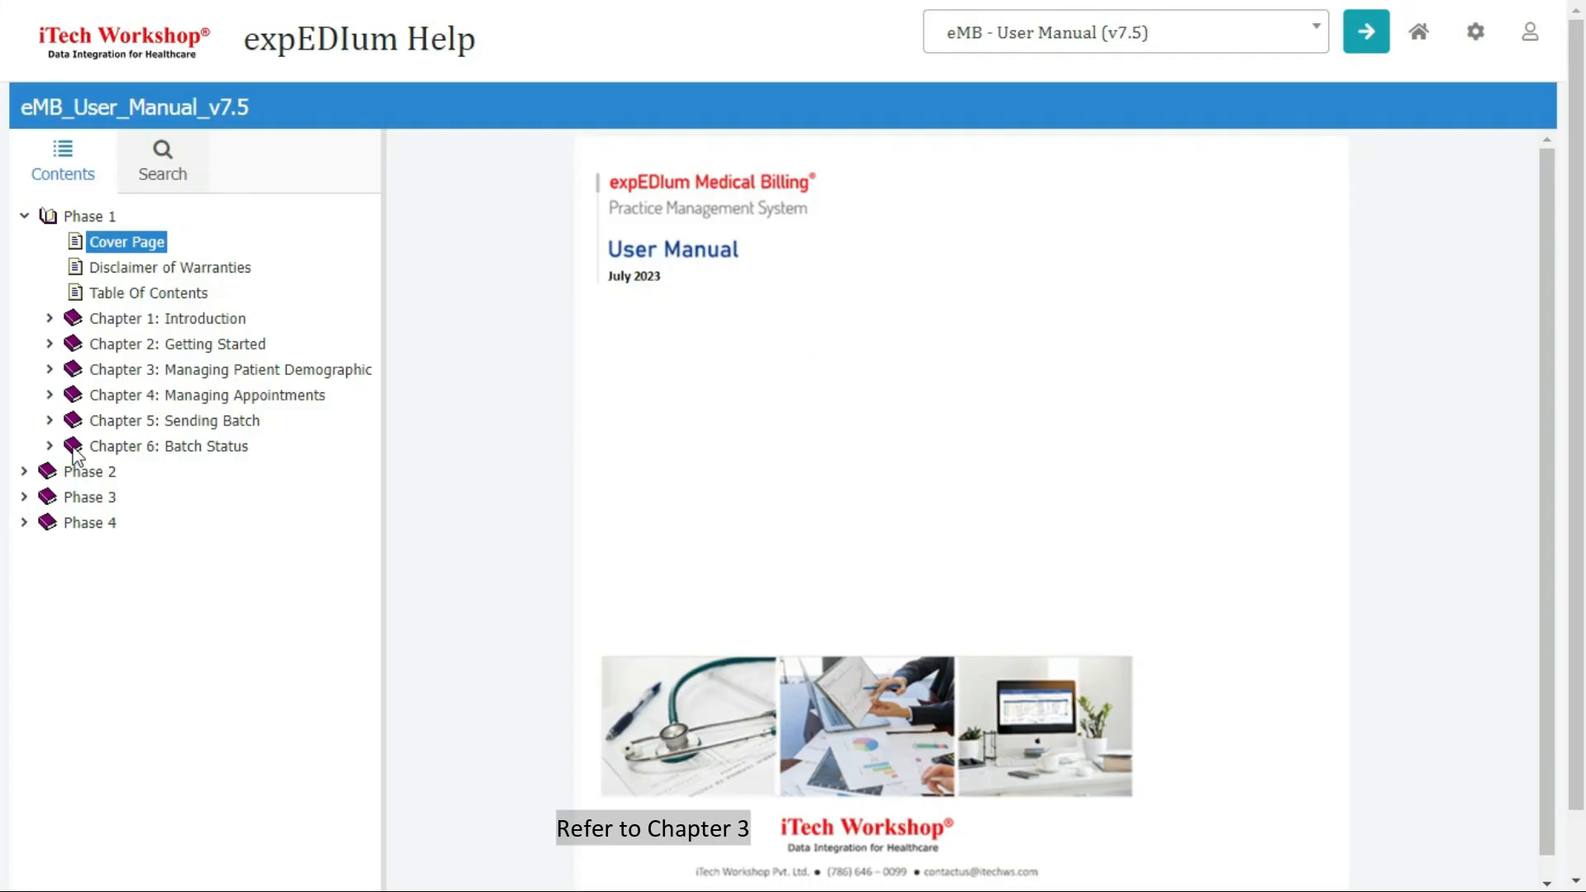
click(47, 370)
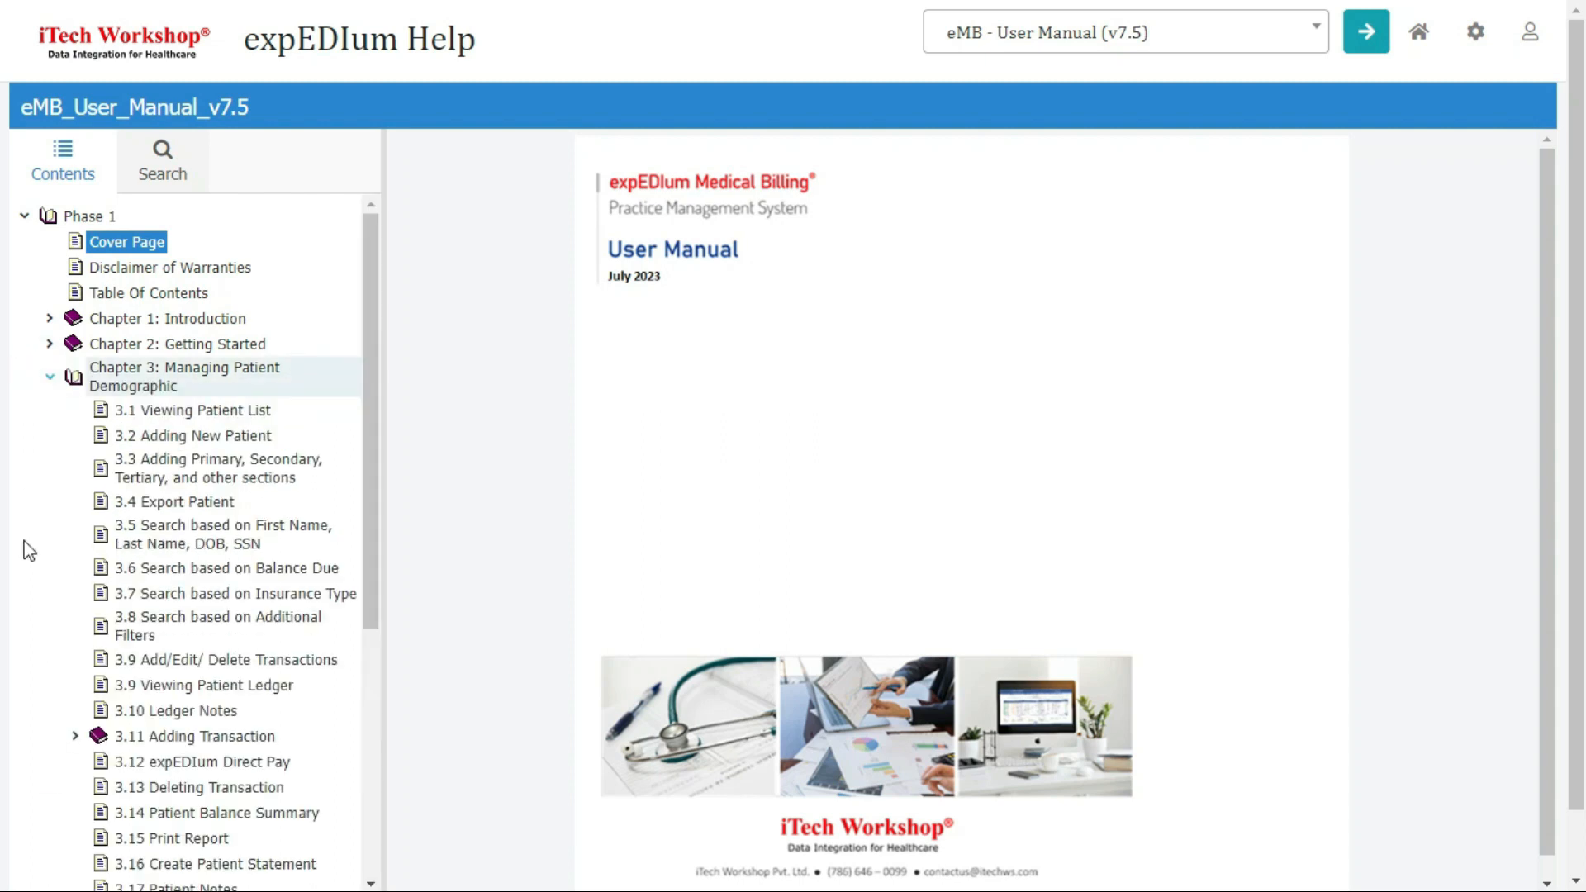
scroll(30, 576, down, 5)
click(135, 596)
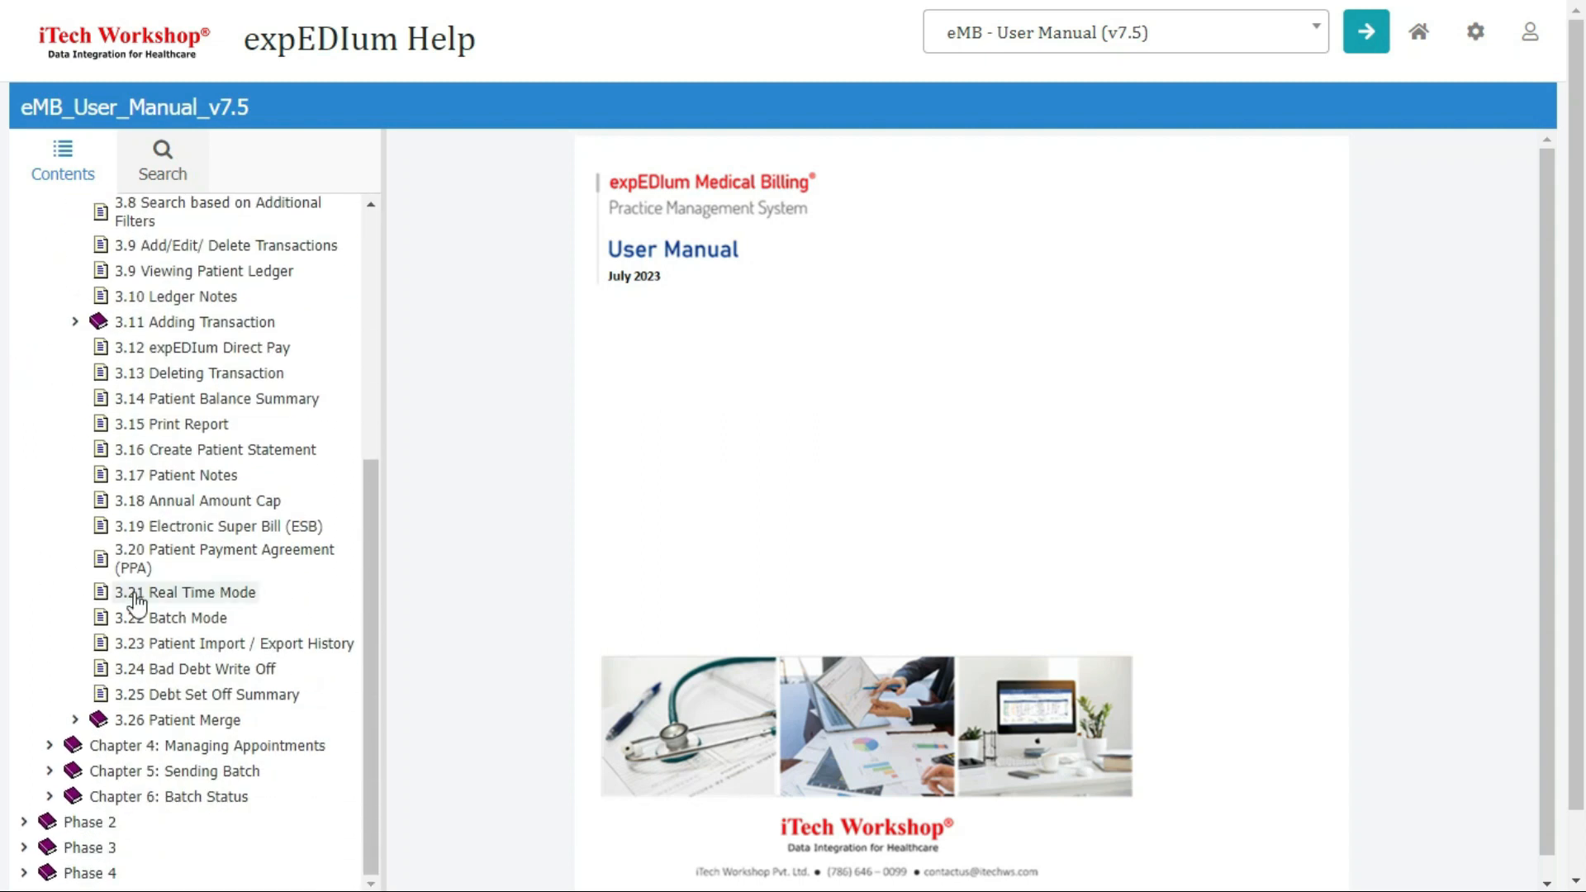
click(128, 621)
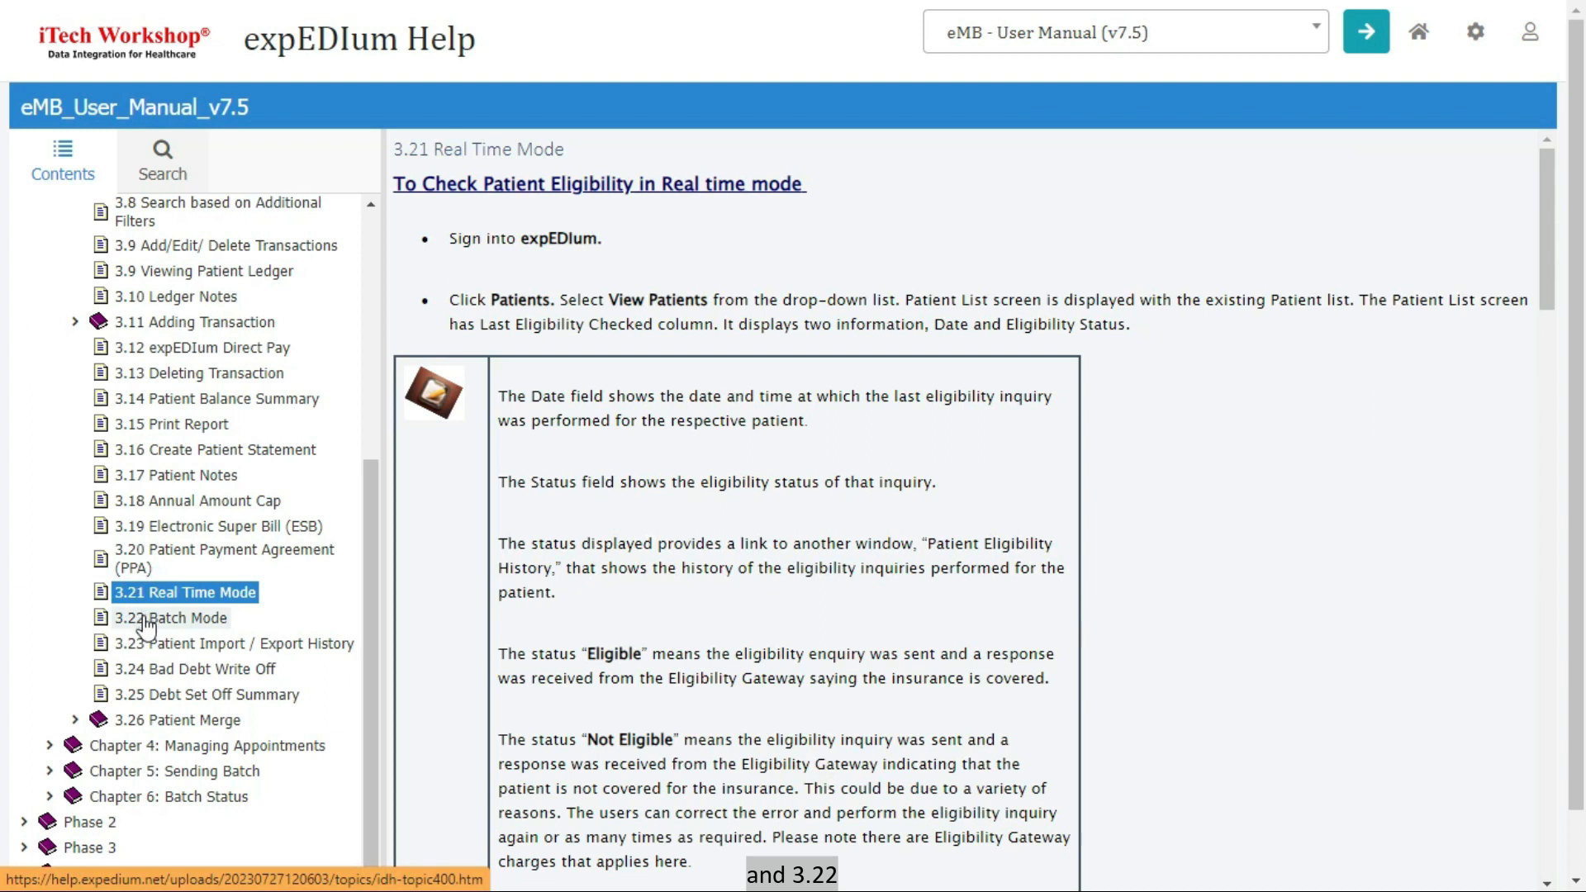